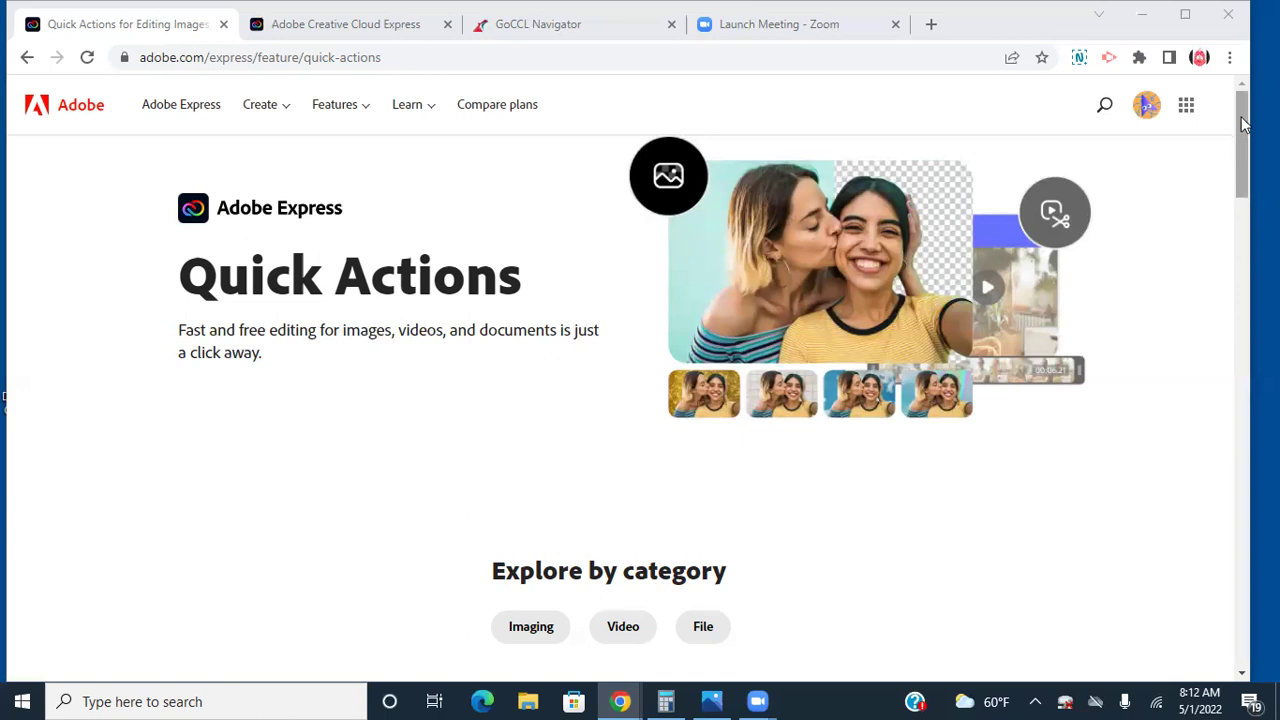
# Scroll down the Quick Actions page to browse tools like Remove background and Trim Video
pyautogui.scroll(-3, 1243, 122)
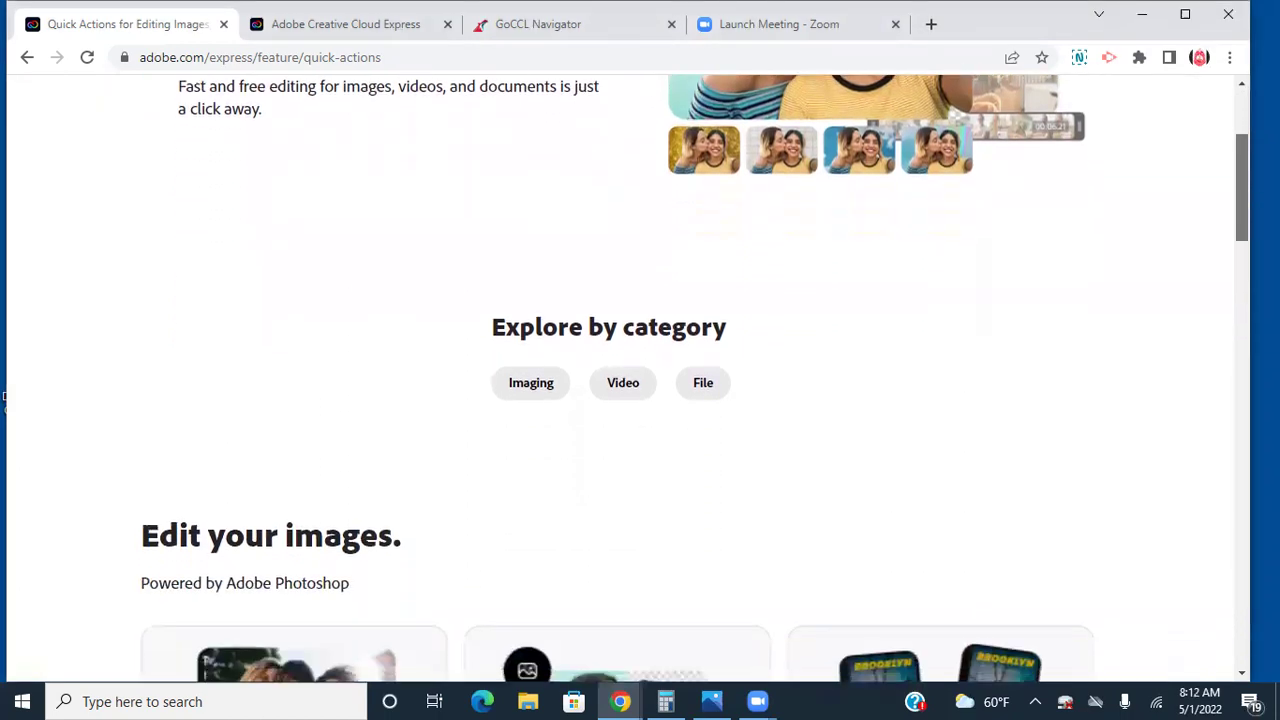
pyautogui.scroll(-4, 1243, 122)
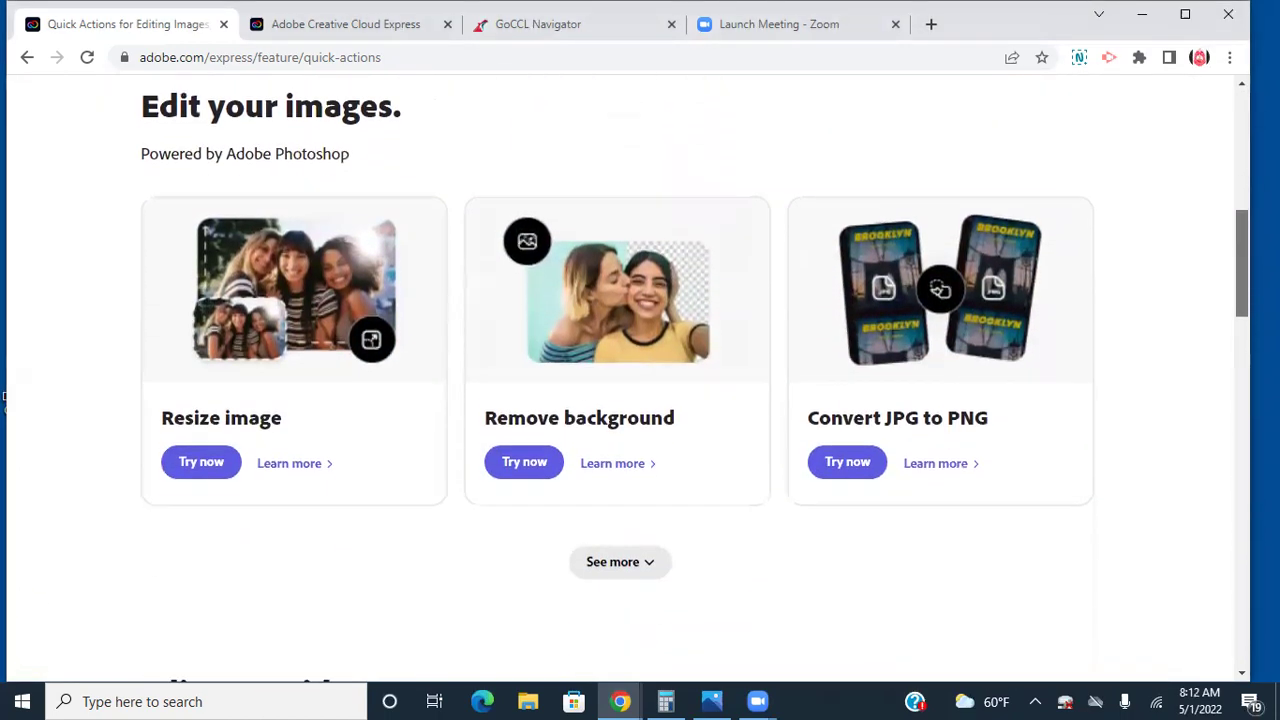
pyautogui.scroll(-3, 694, 375)
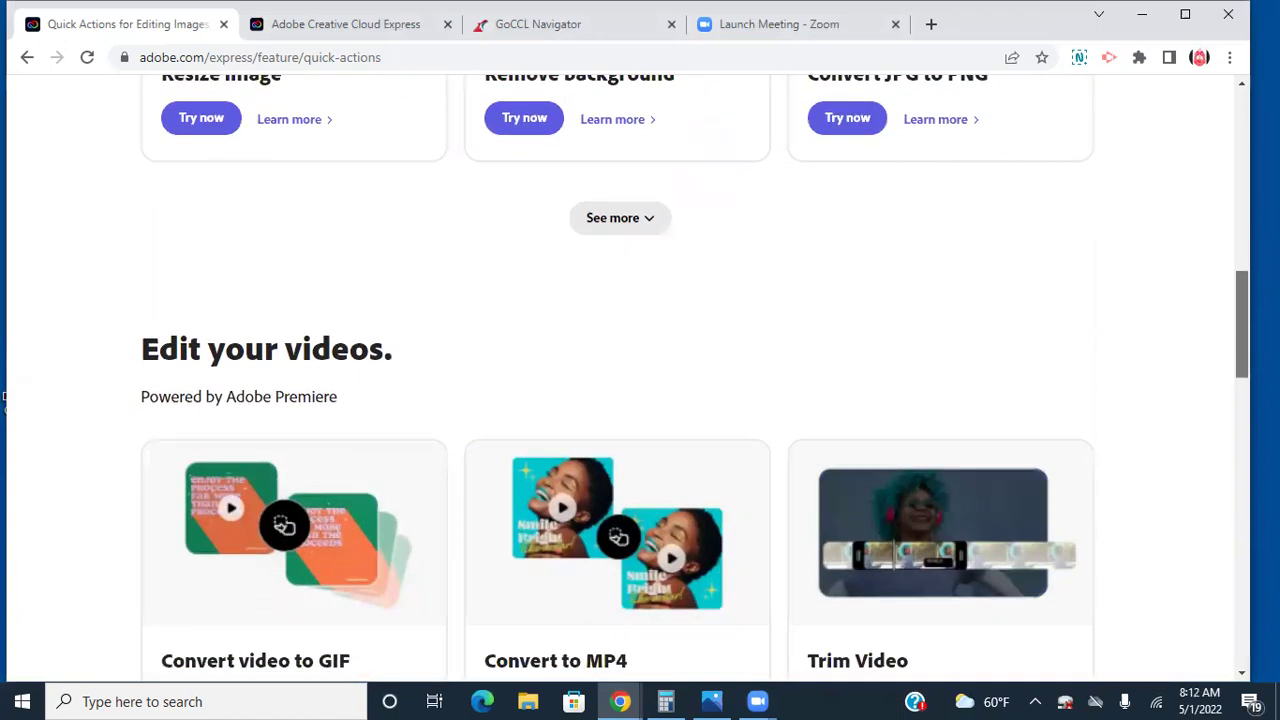
pyautogui.scroll(-4, 694, 375)
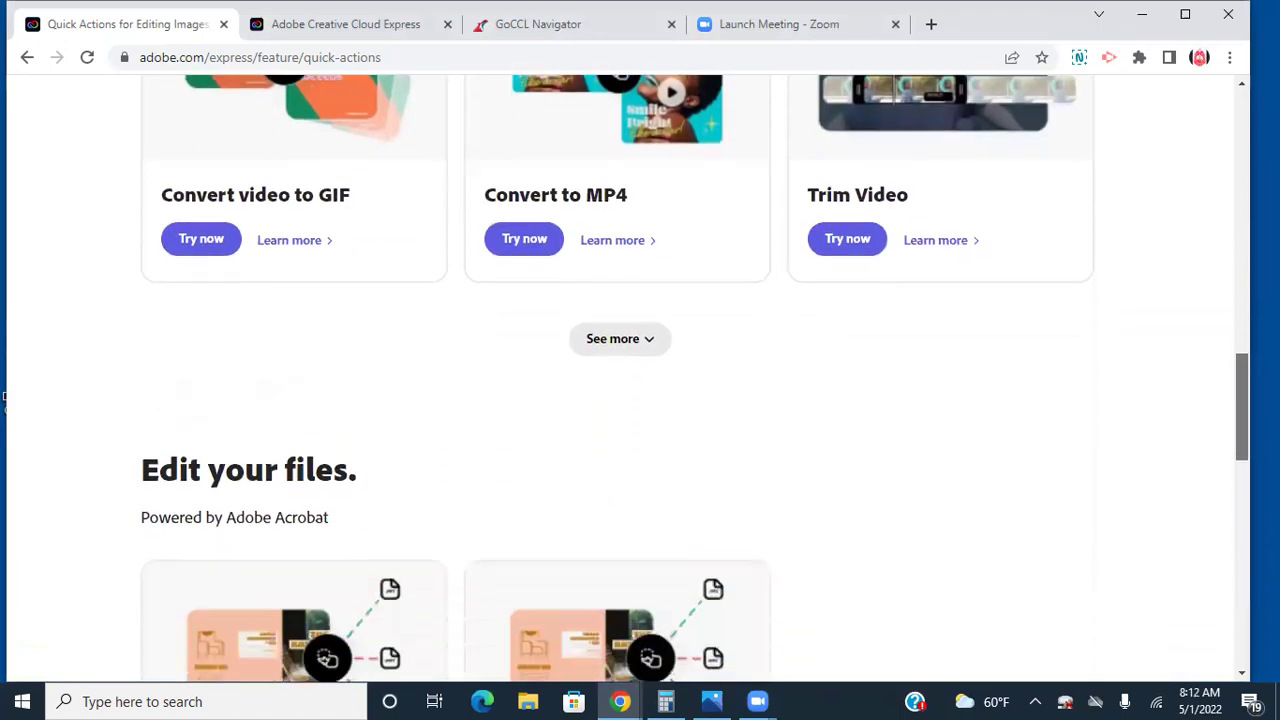
pyautogui.scroll(-4, 694, 375)
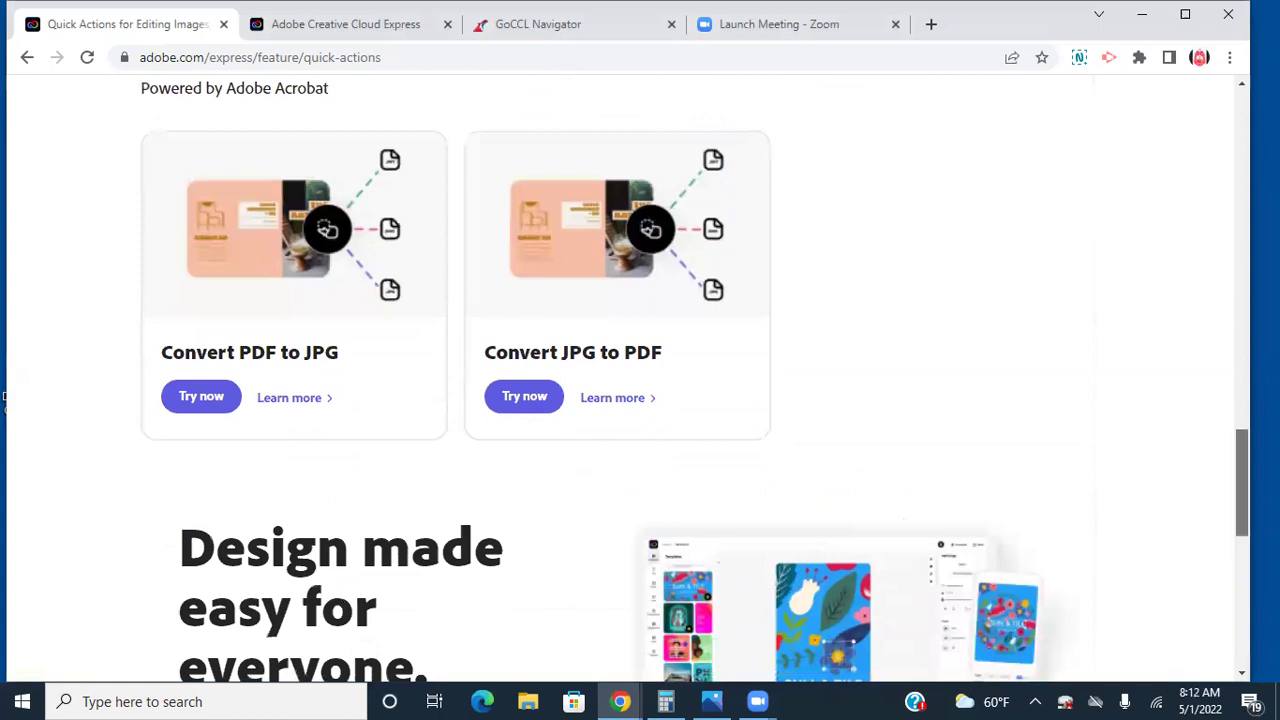
pyautogui.scroll(-4, 694, 375)
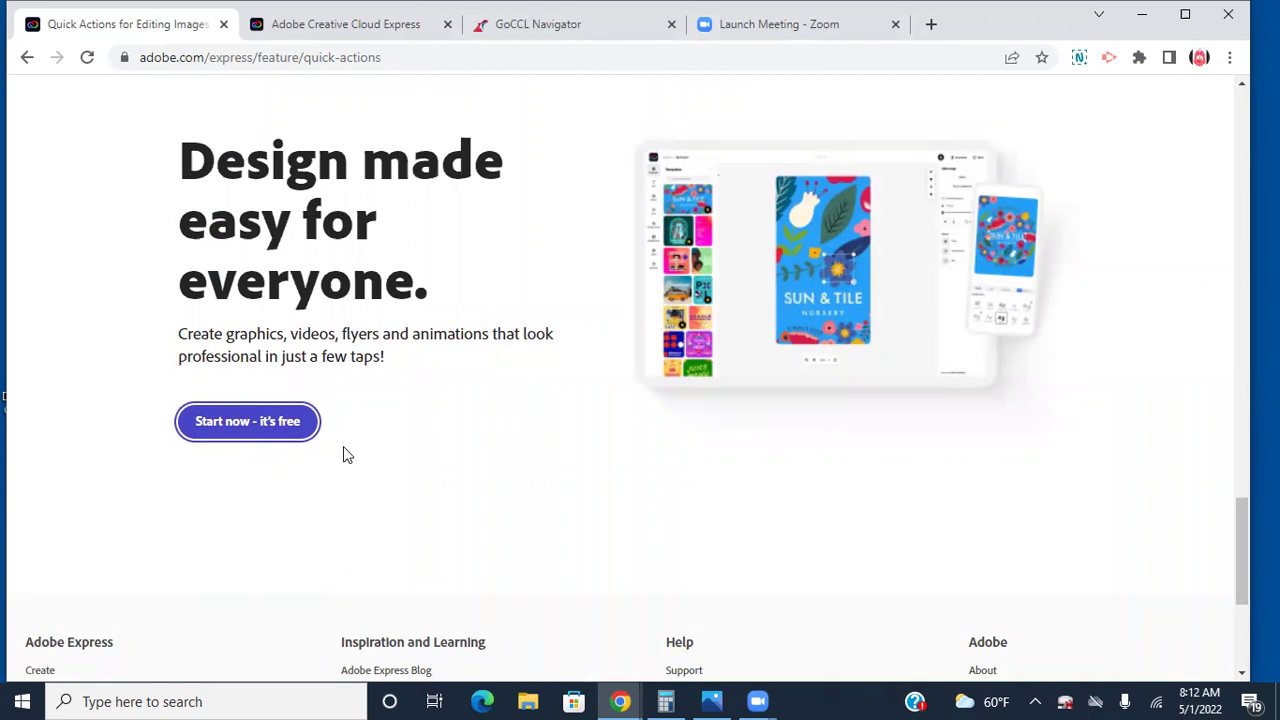
# Start Adobe Express for free and create a new Web page from the Create new menu
pyautogui.click(265, 422)
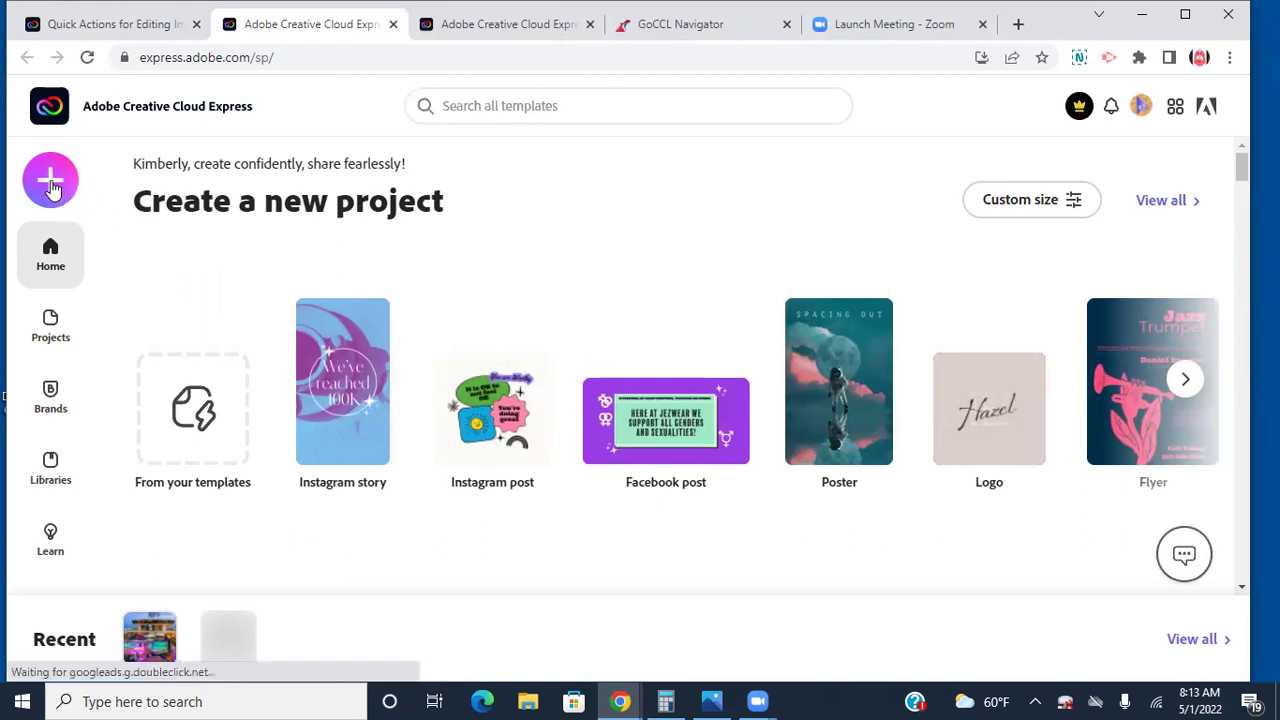
pyautogui.click(52, 188)
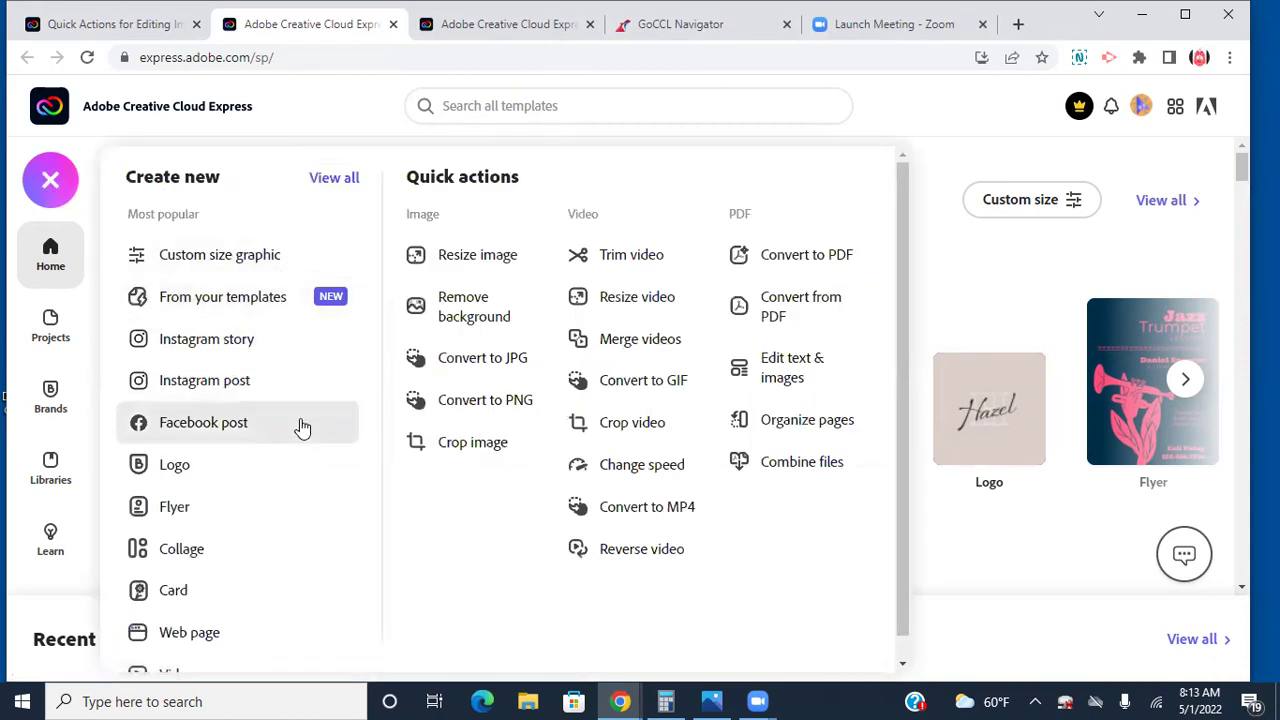
pyautogui.click(196, 638)
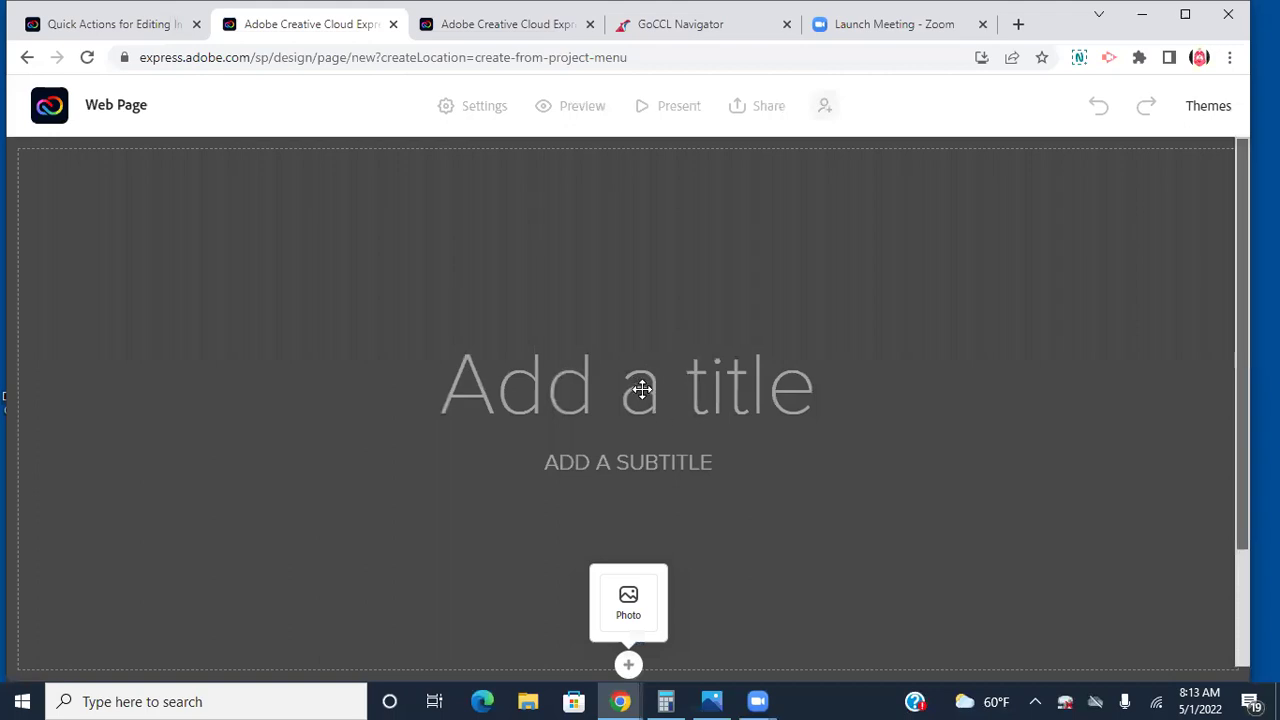
# Title the page 'Caribbean Cruise' and enter the subtitle dates 12/22/2022 - 12/26/2022
pyautogui.click(643, 389)
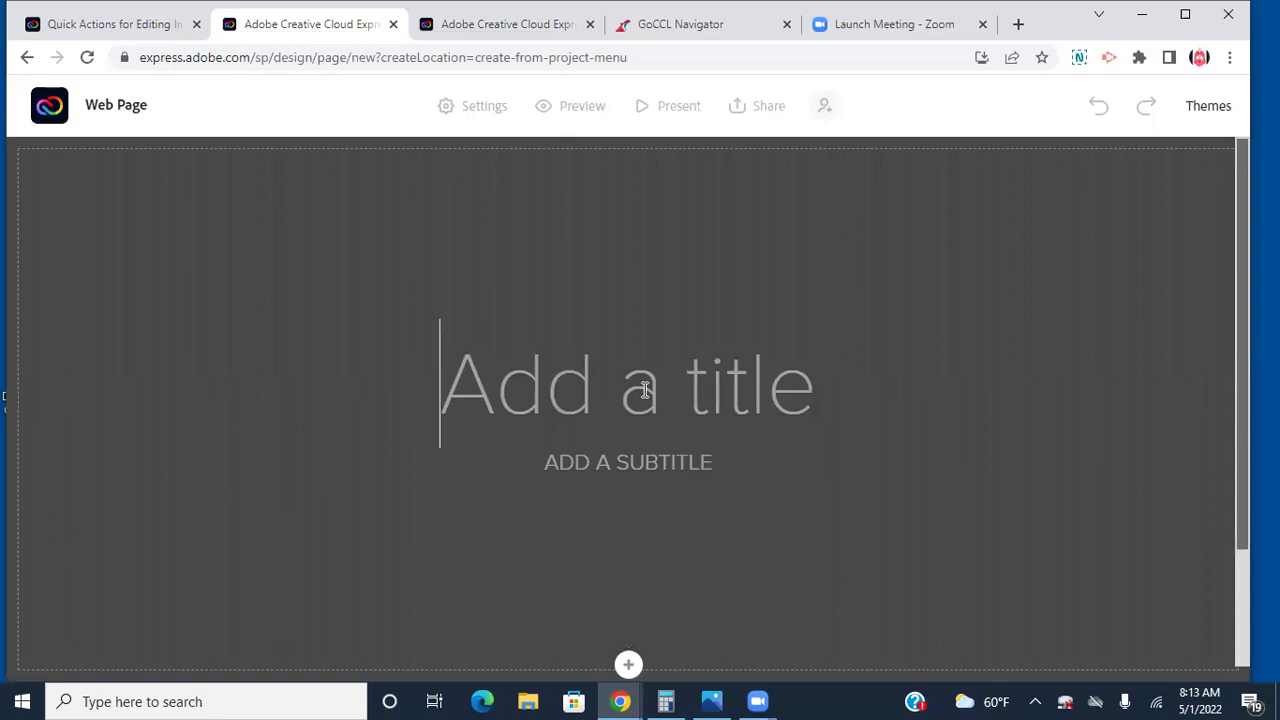
pyautogui.write('Car')
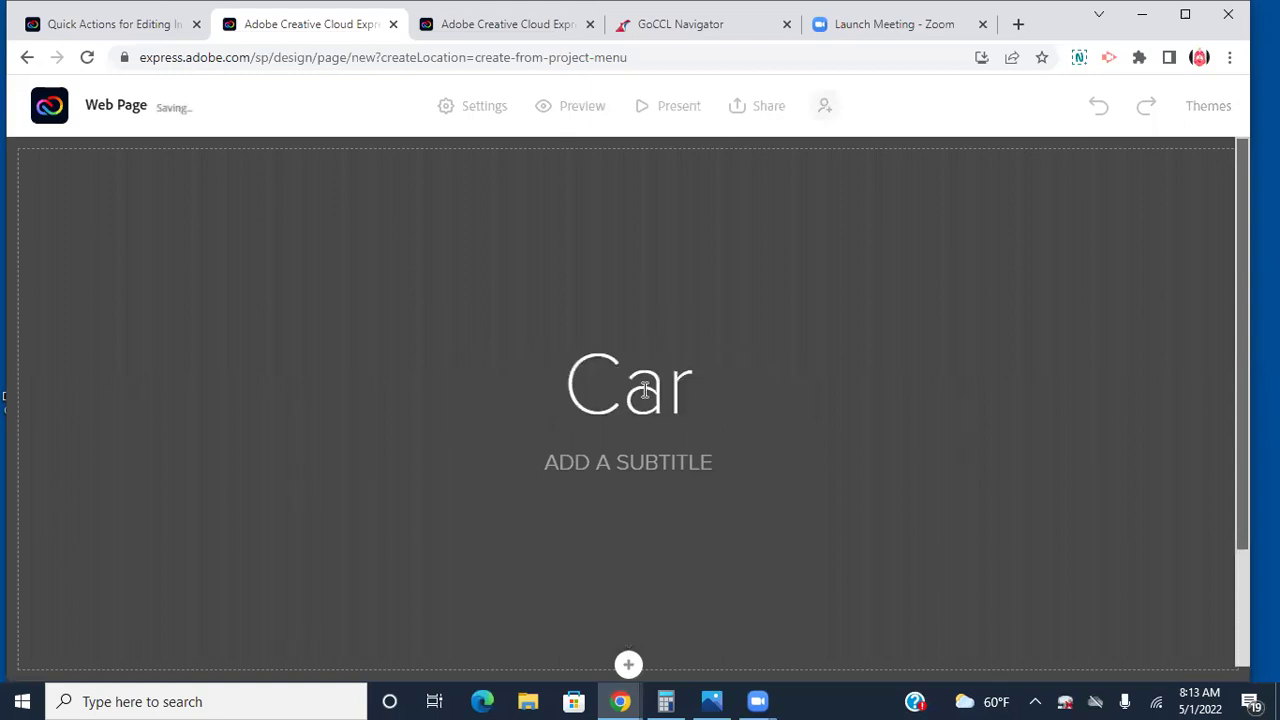
pyautogui.write('ibb')
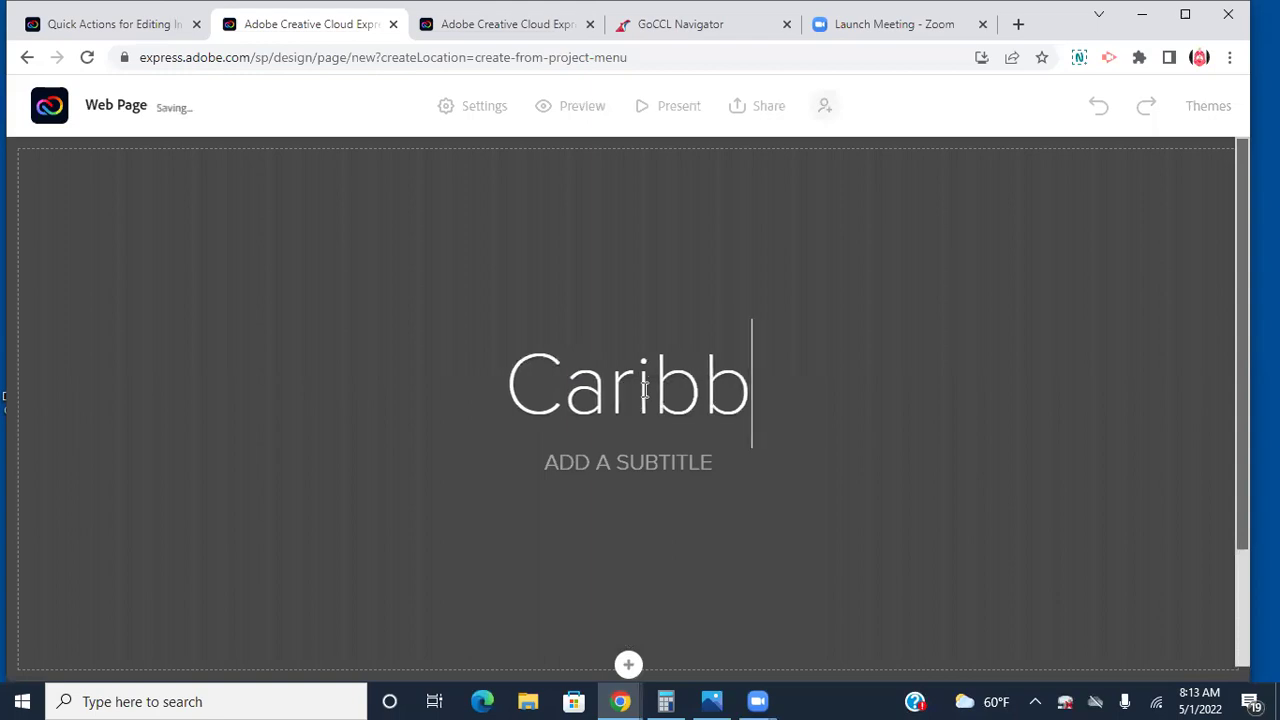
pyautogui.write('ean Cruise')
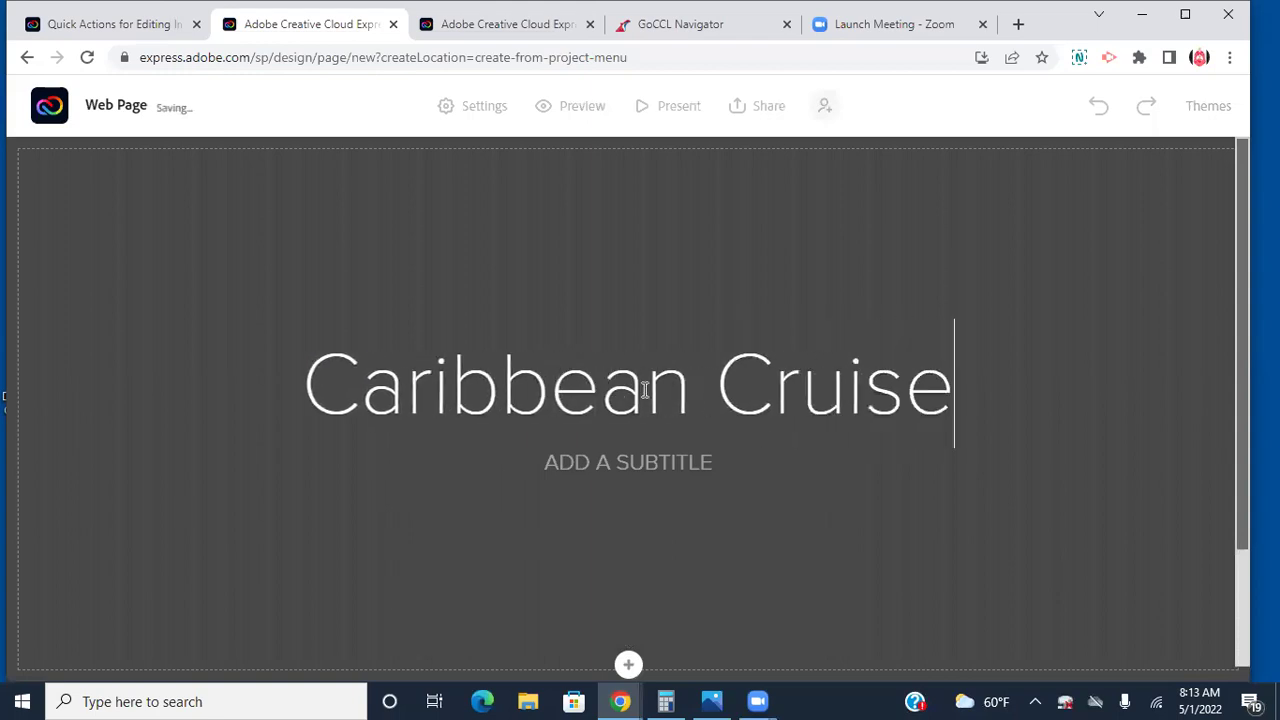
pyautogui.click(590, 463)
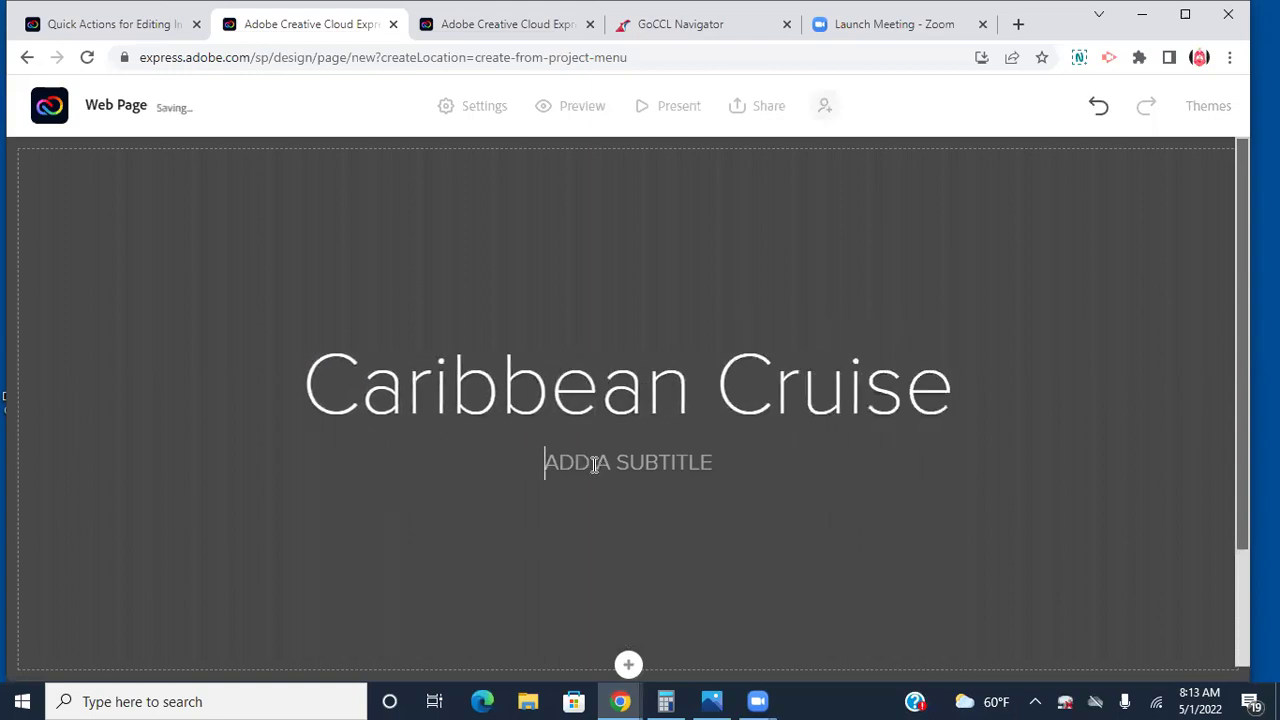
pyautogui.write('12/2')
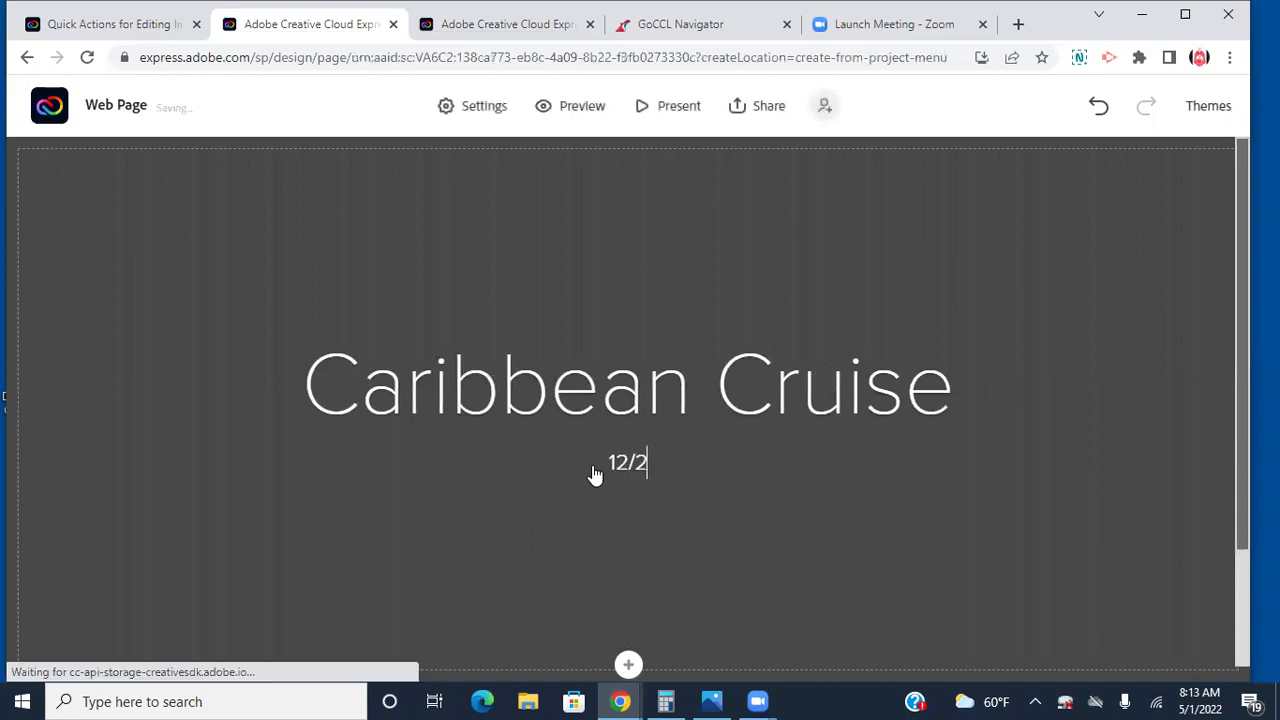
pyautogui.write('2/2002')
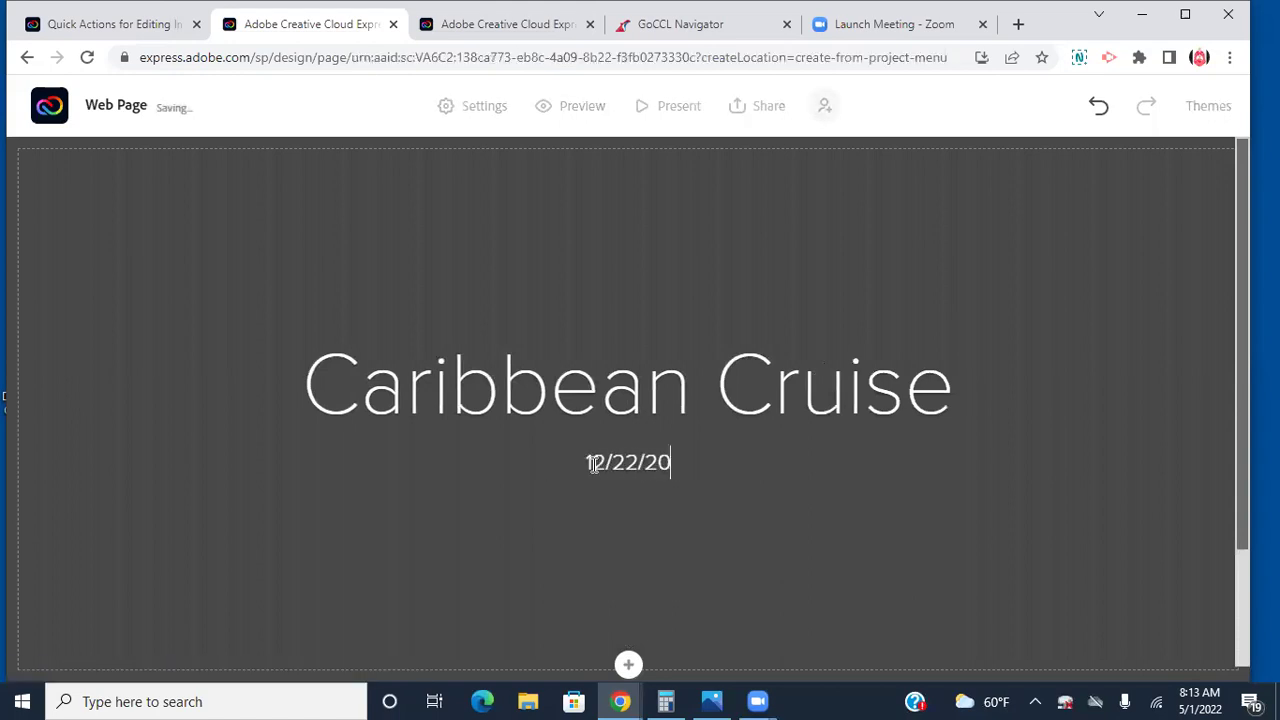
pyautogui.press('BackSpace')
pyautogui.press('BackSpace')
pyautogui.write('22 - ')
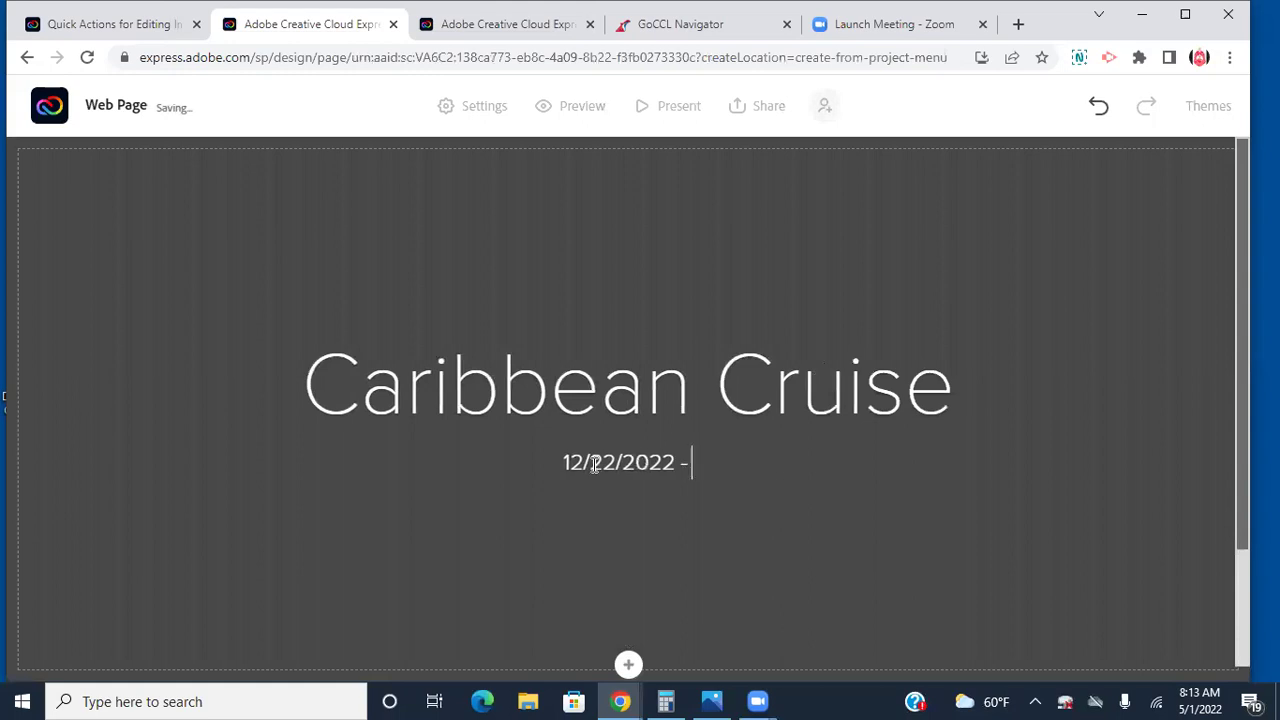
pyautogui.write('12/')
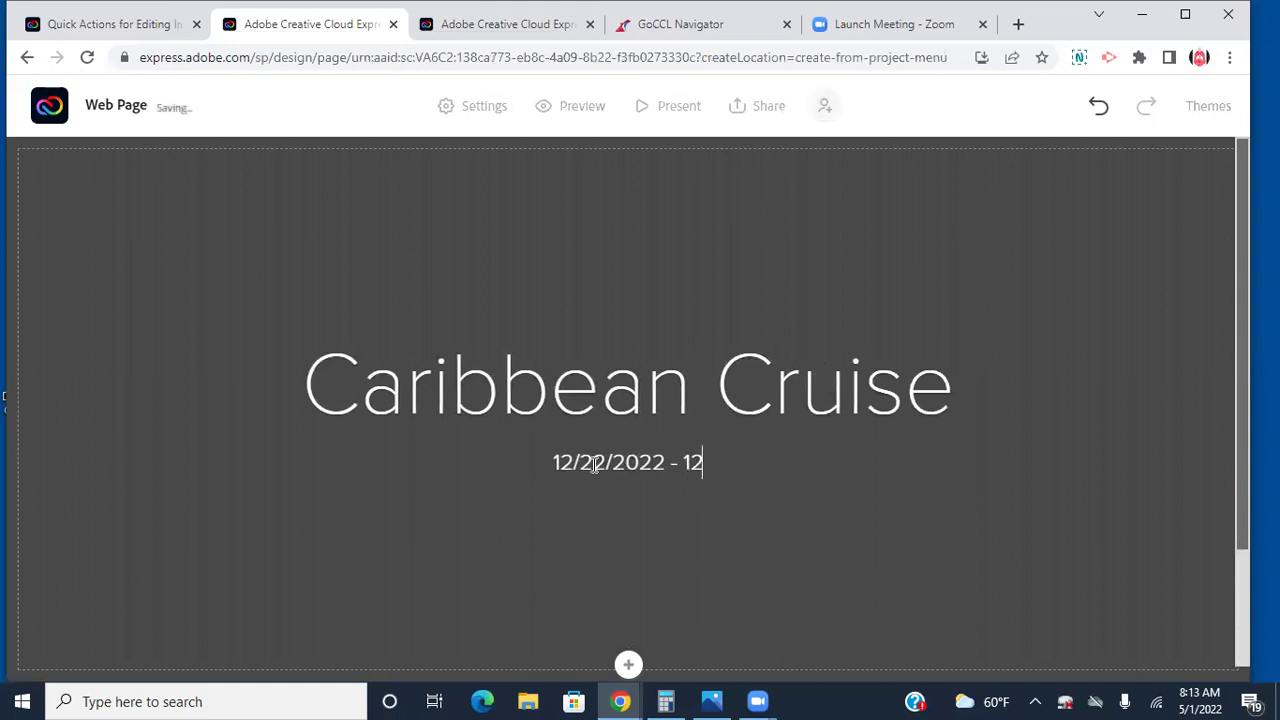
pyautogui.write('26/')
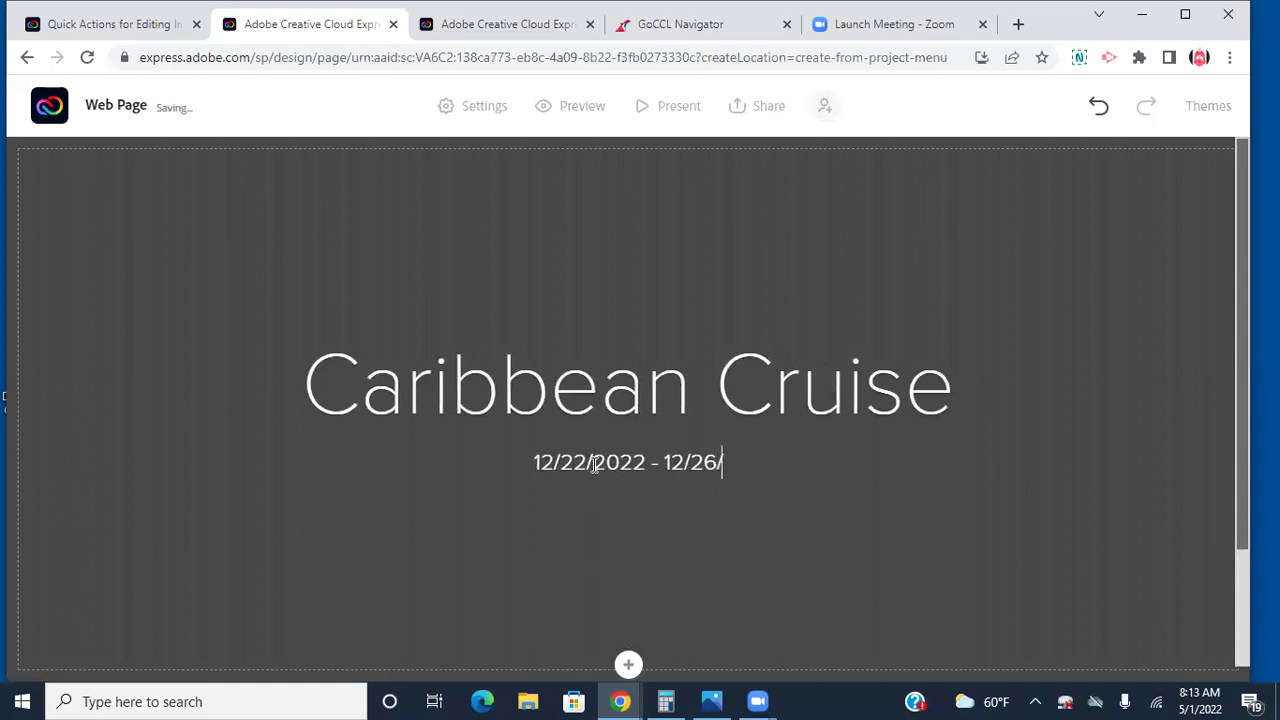
pyautogui.write('2022')
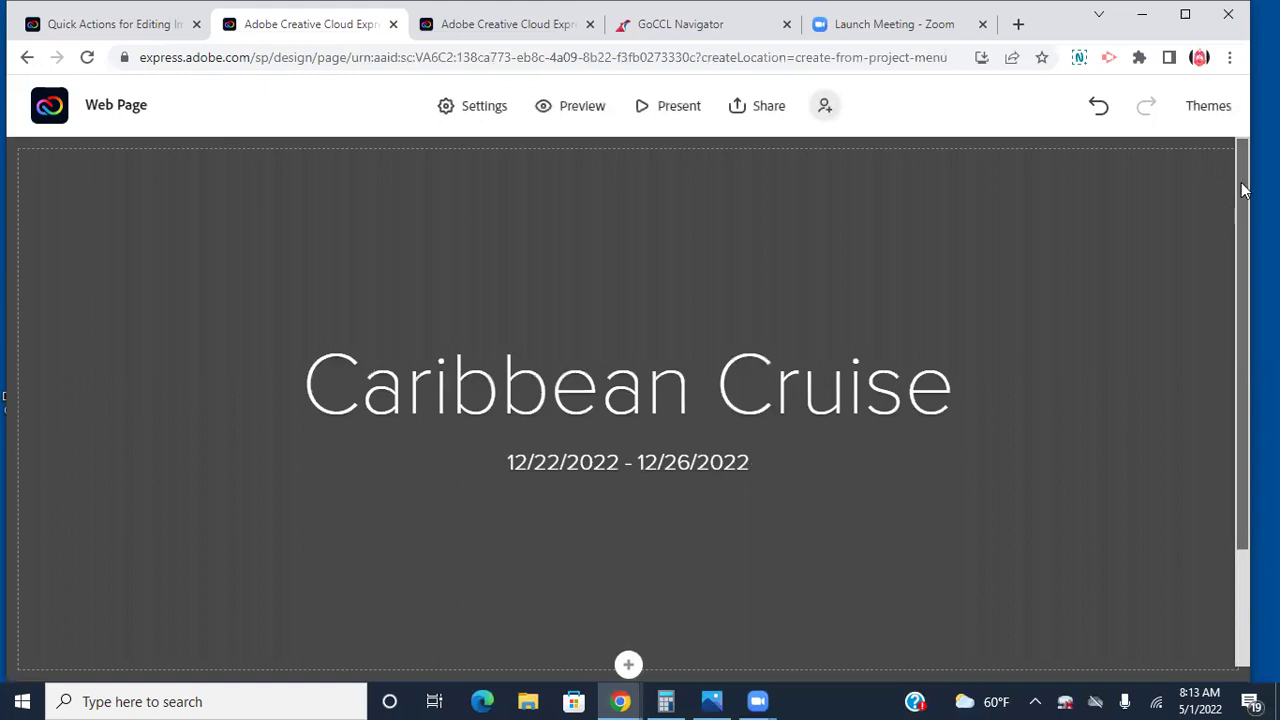
# Open the Add photos panel from the header's add-content menu
pyautogui.moveTo(1246, 186); pyautogui.dragTo(1245, 241)
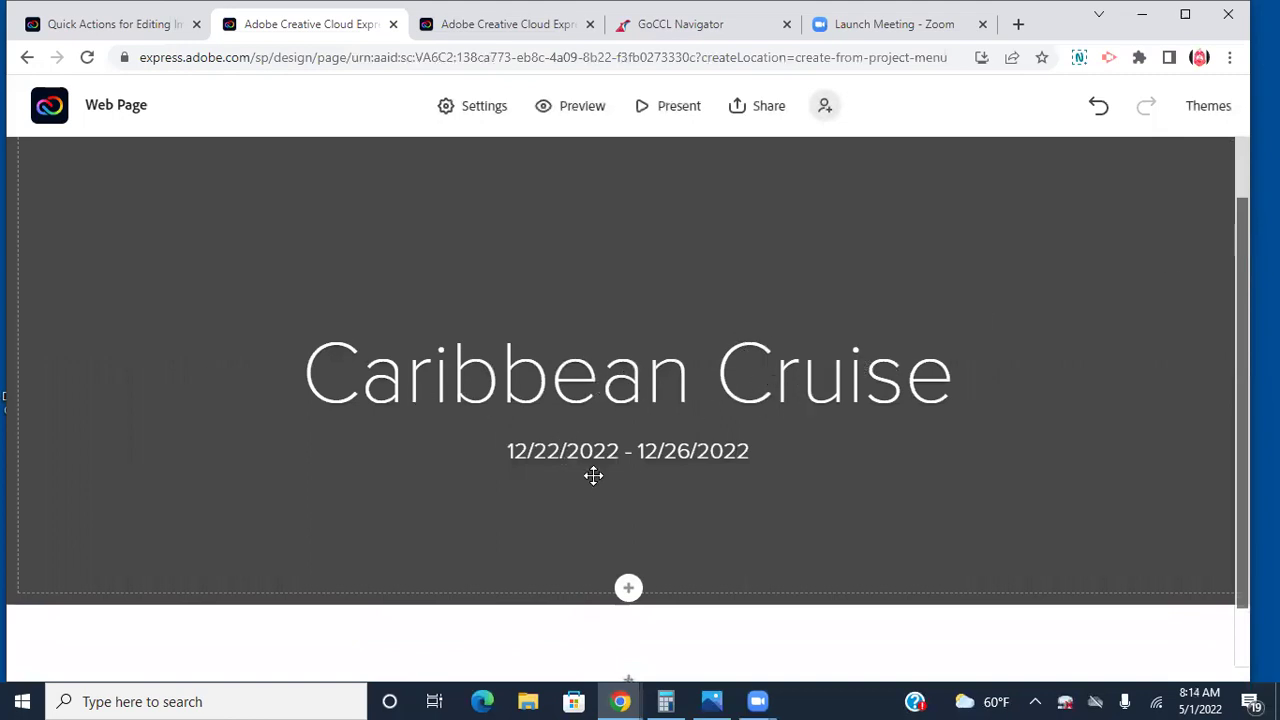
pyautogui.click(628, 590)
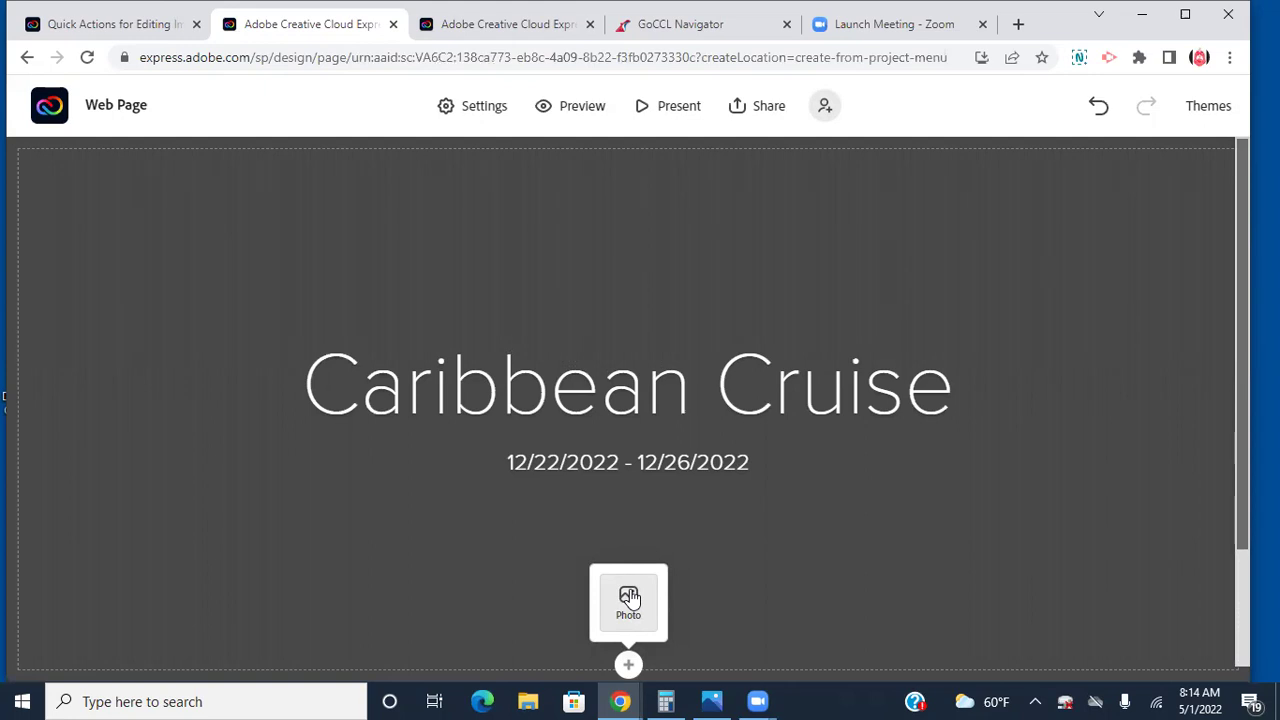
pyautogui.click(629, 597)
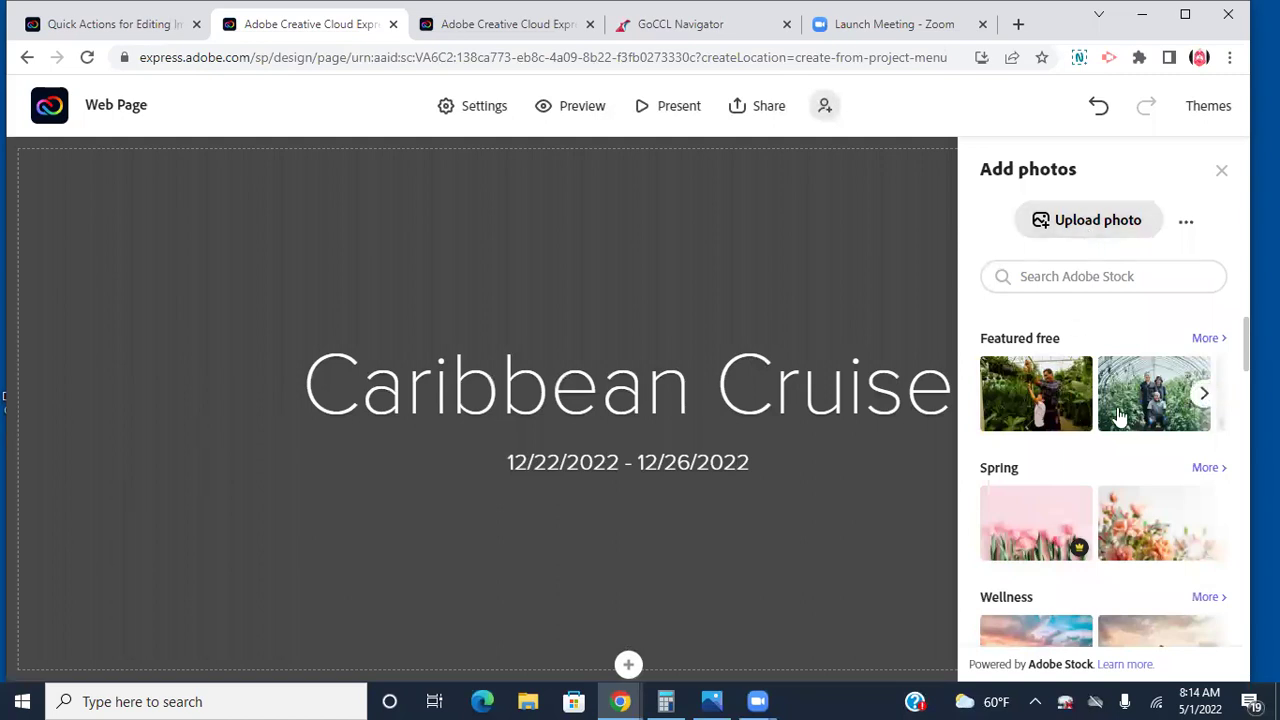
# Upload 'Carnival Cruise image deck at night 2022.jpg' as the header background photo
pyautogui.click(1085, 224)
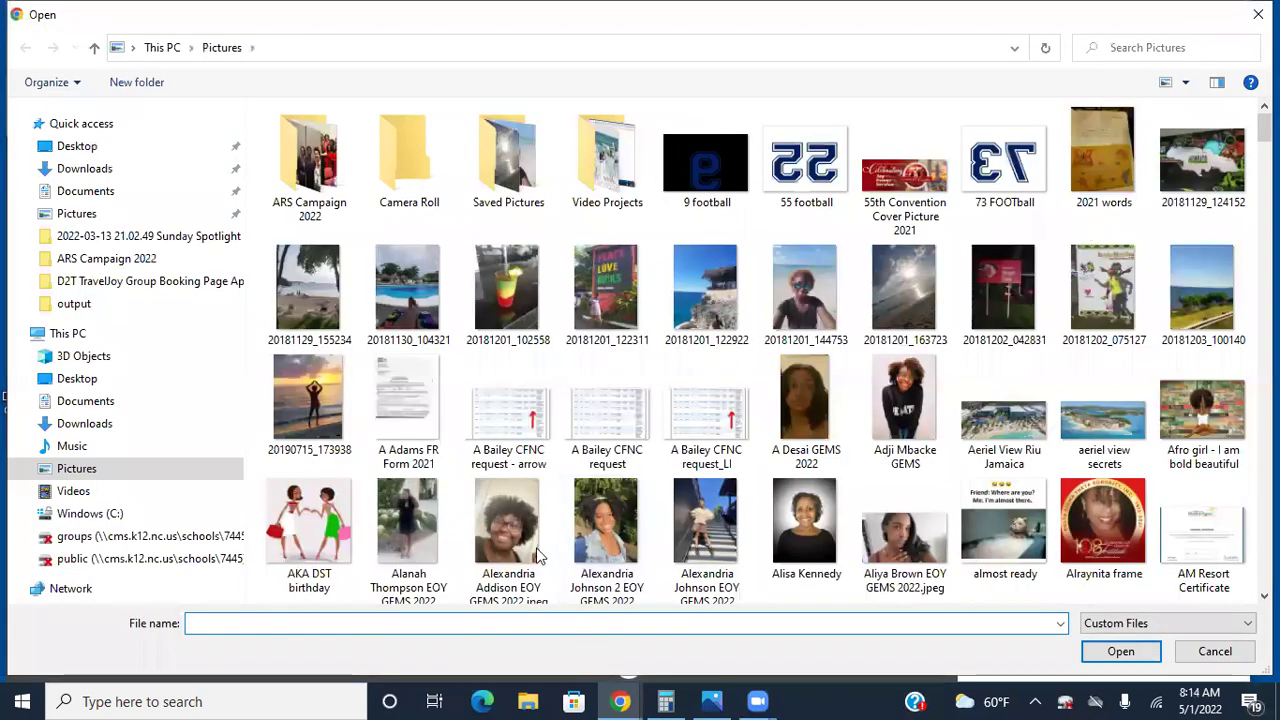
pyautogui.write('Carlisle Balcony.jpg')
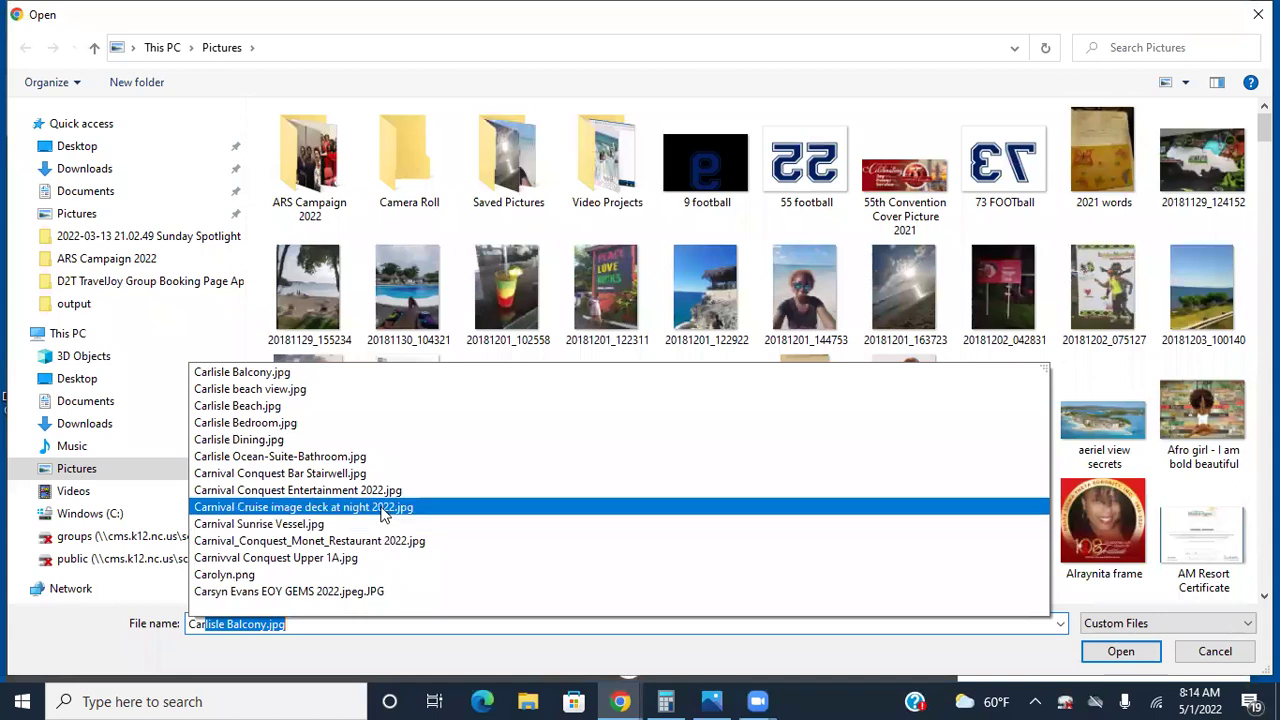
pyautogui.click(381, 512)
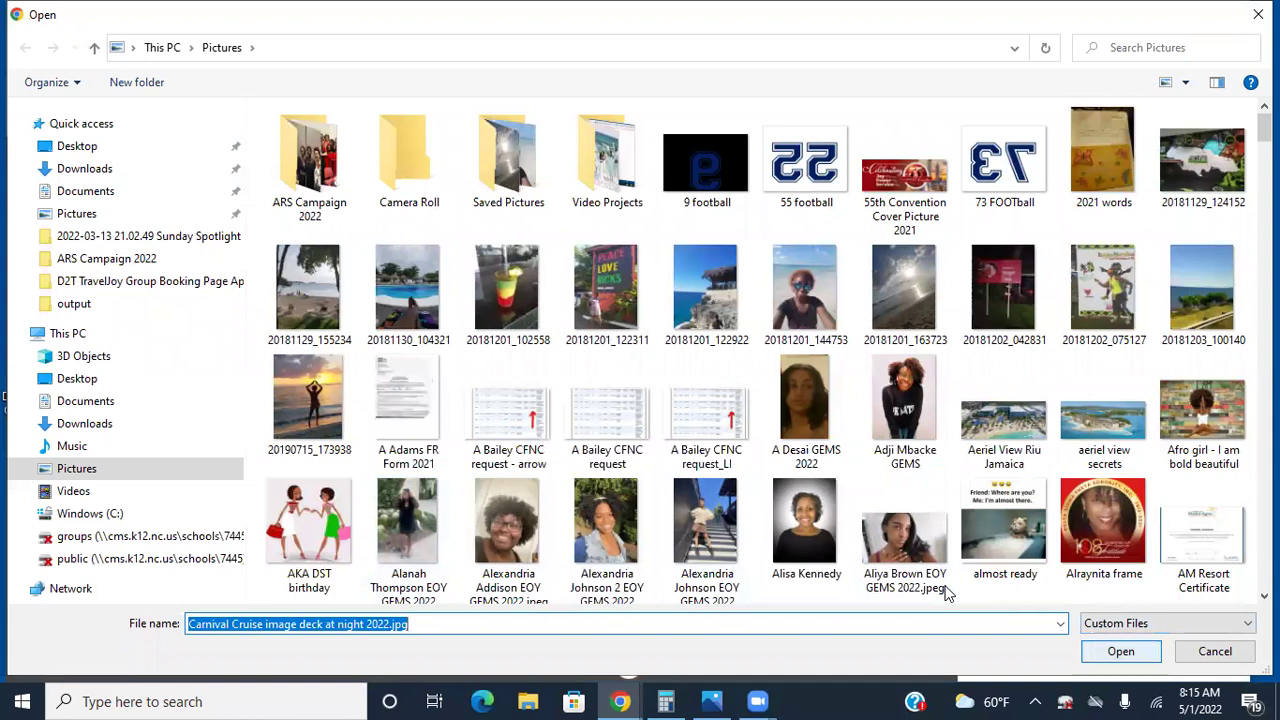
pyautogui.press('Return')
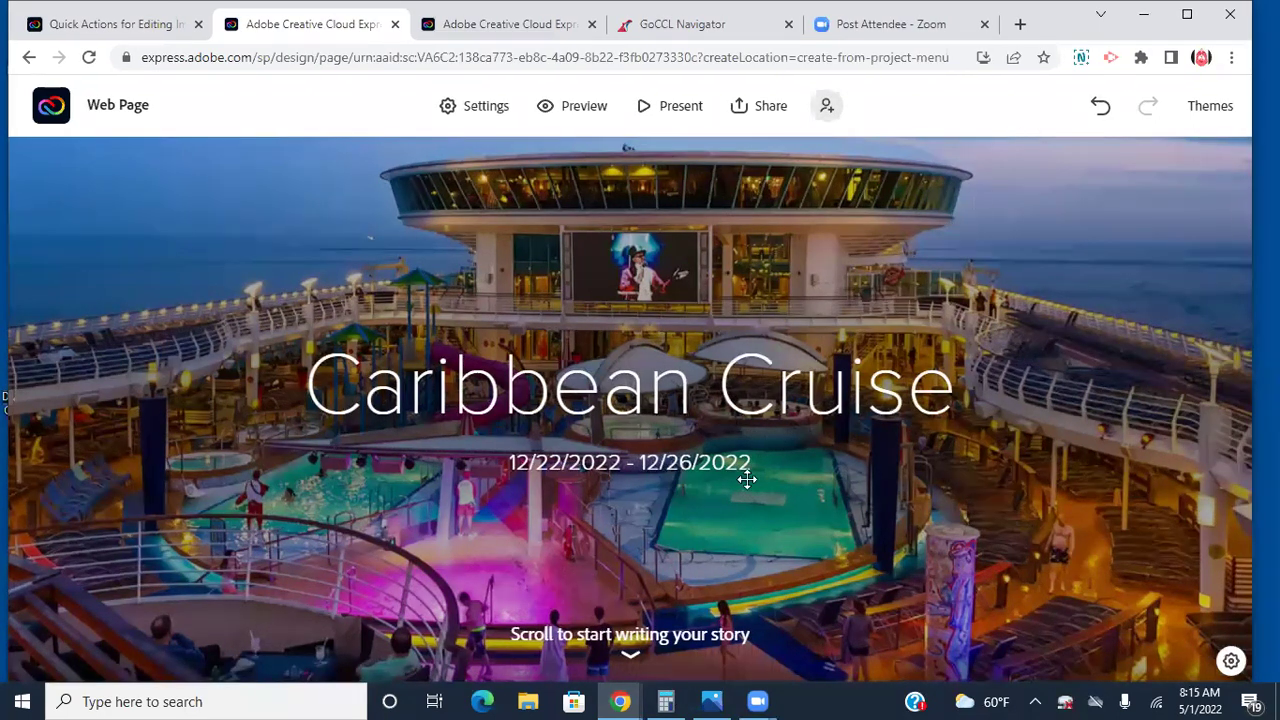
# Select the deck header photo and scroll below it to the content-block insert options
pyautogui.click(684, 593)
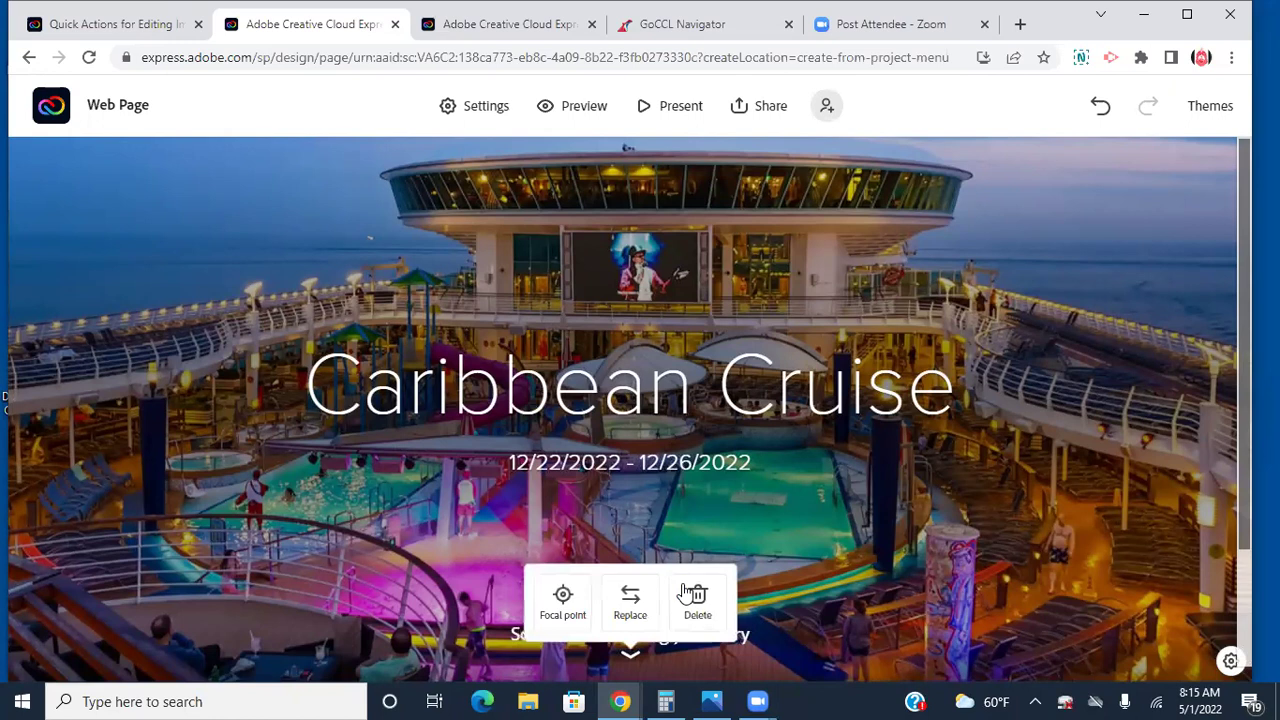
pyautogui.scroll(-2, 684, 593)
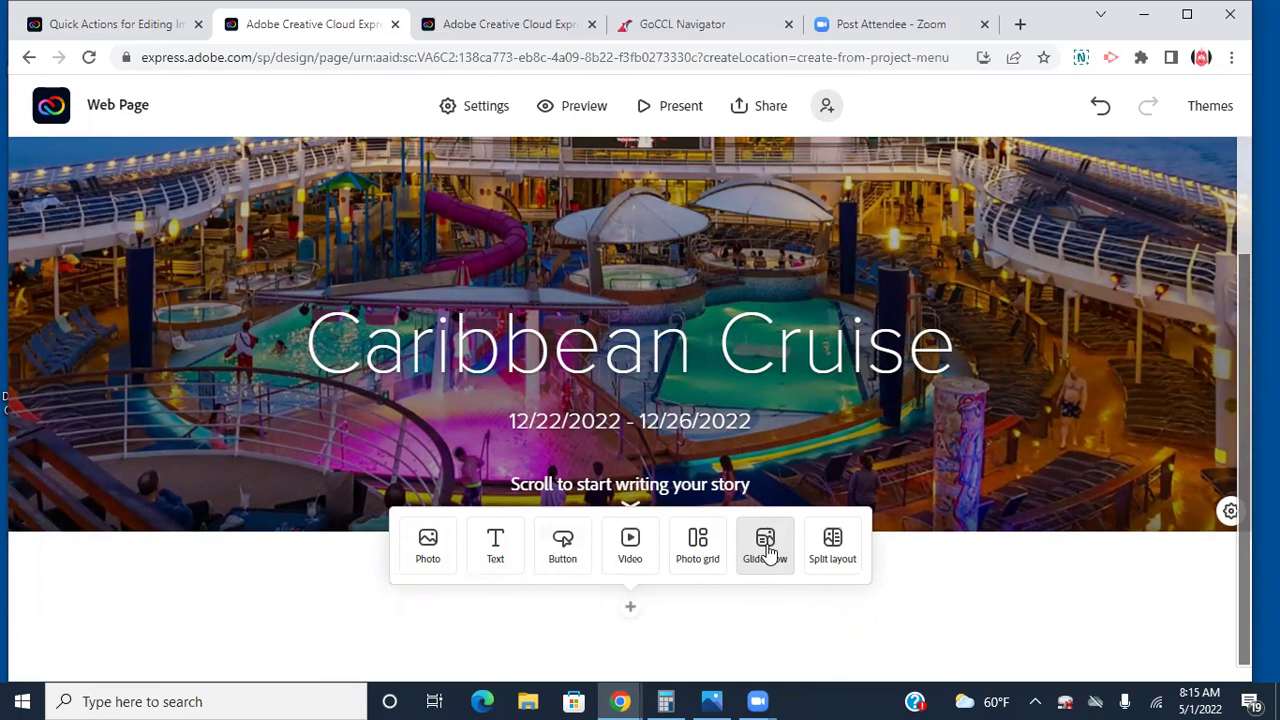
# Add a glideshow block and upload Conquest Cozumel 2022.jpg and Conquest Key West 2022.jpg
pyautogui.click(766, 548)
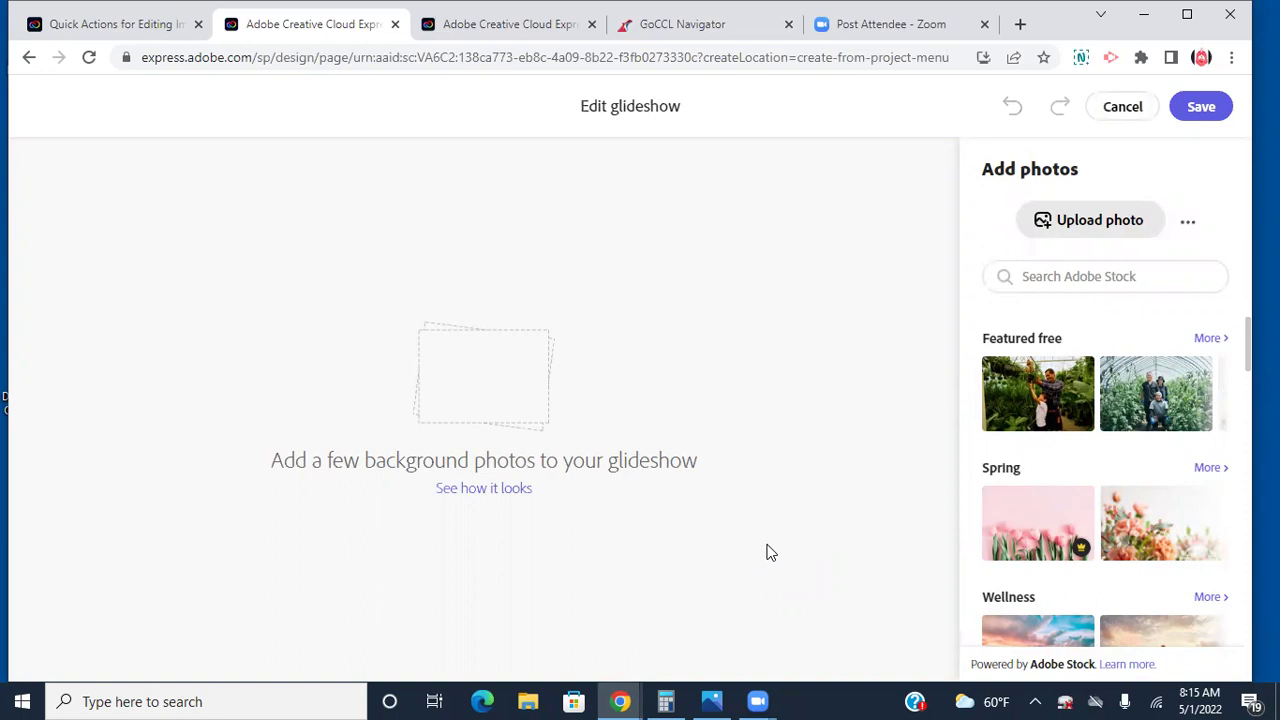
pyautogui.click(1092, 224)
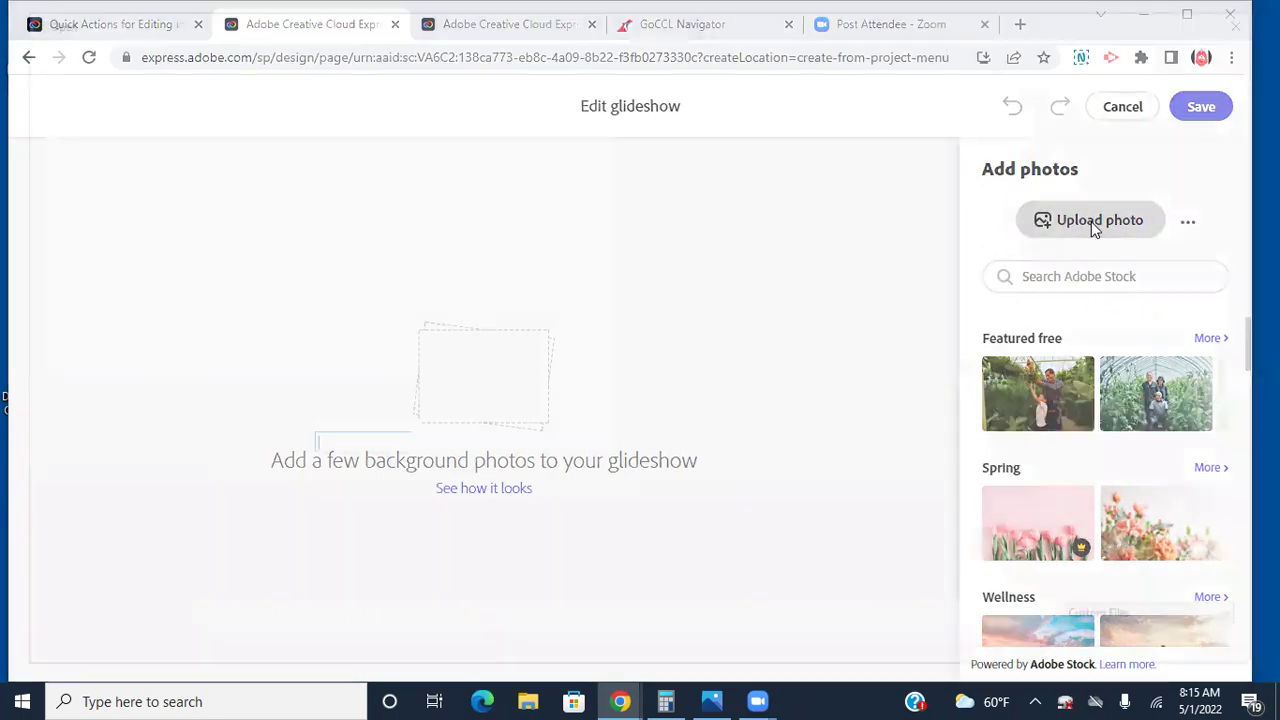
pyautogui.write('Conquest Cozumel 2022.jpg')
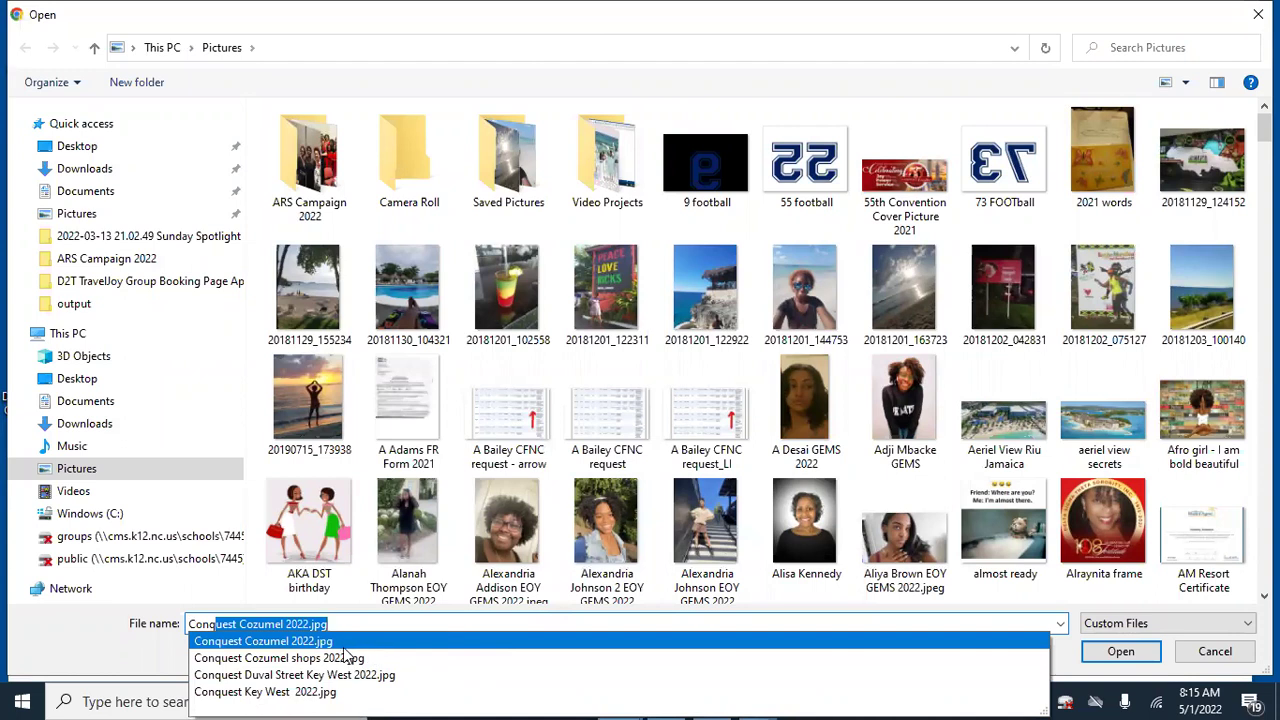
pyautogui.click(307, 645)
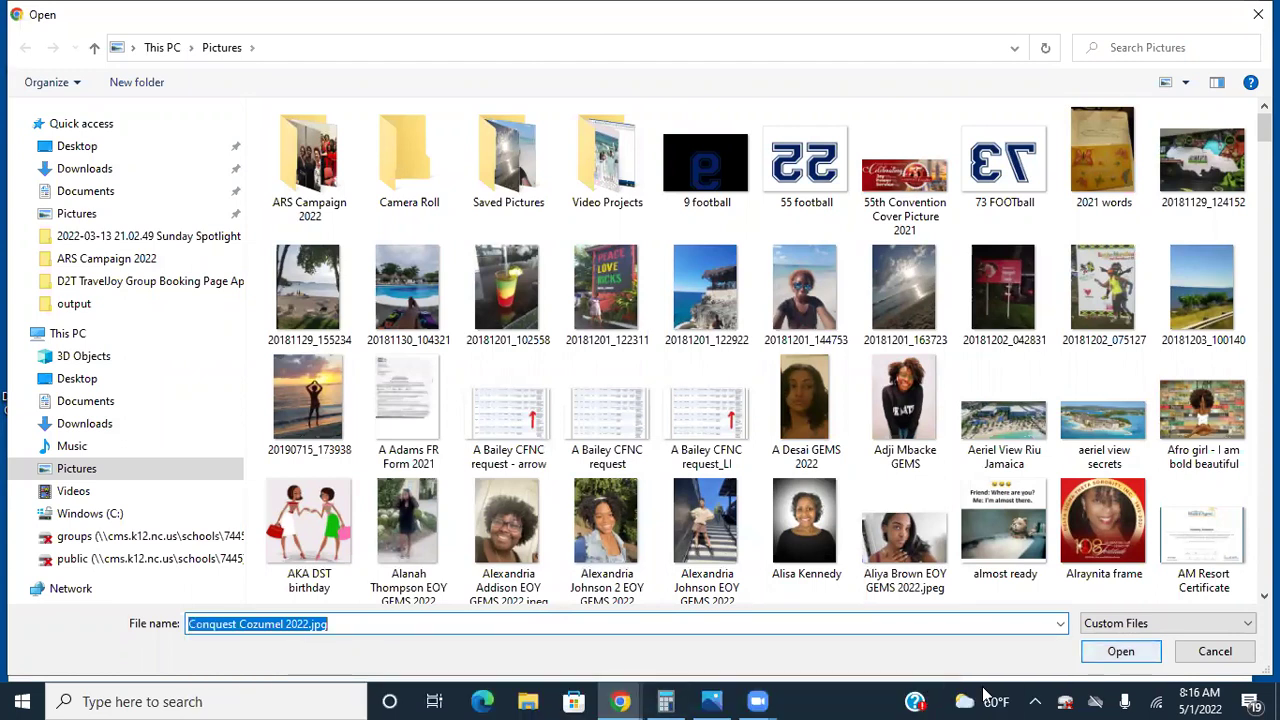
pyautogui.press('Return')
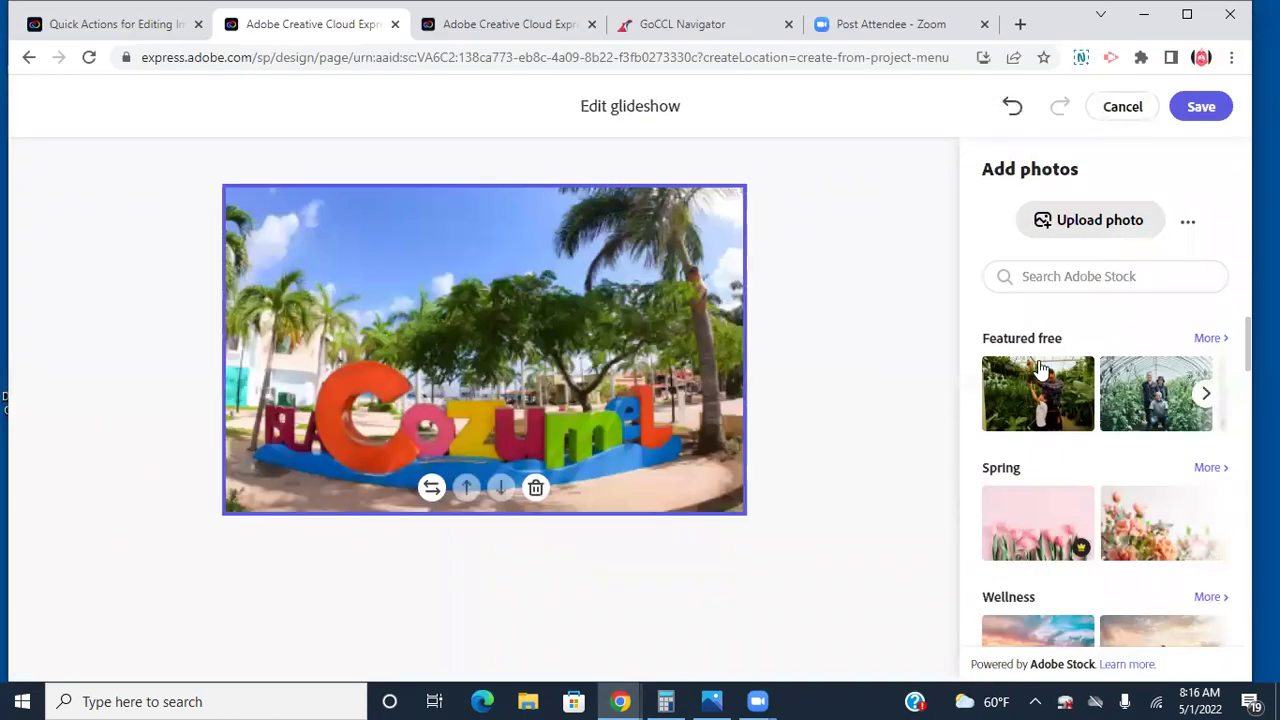
pyautogui.click(1087, 223)
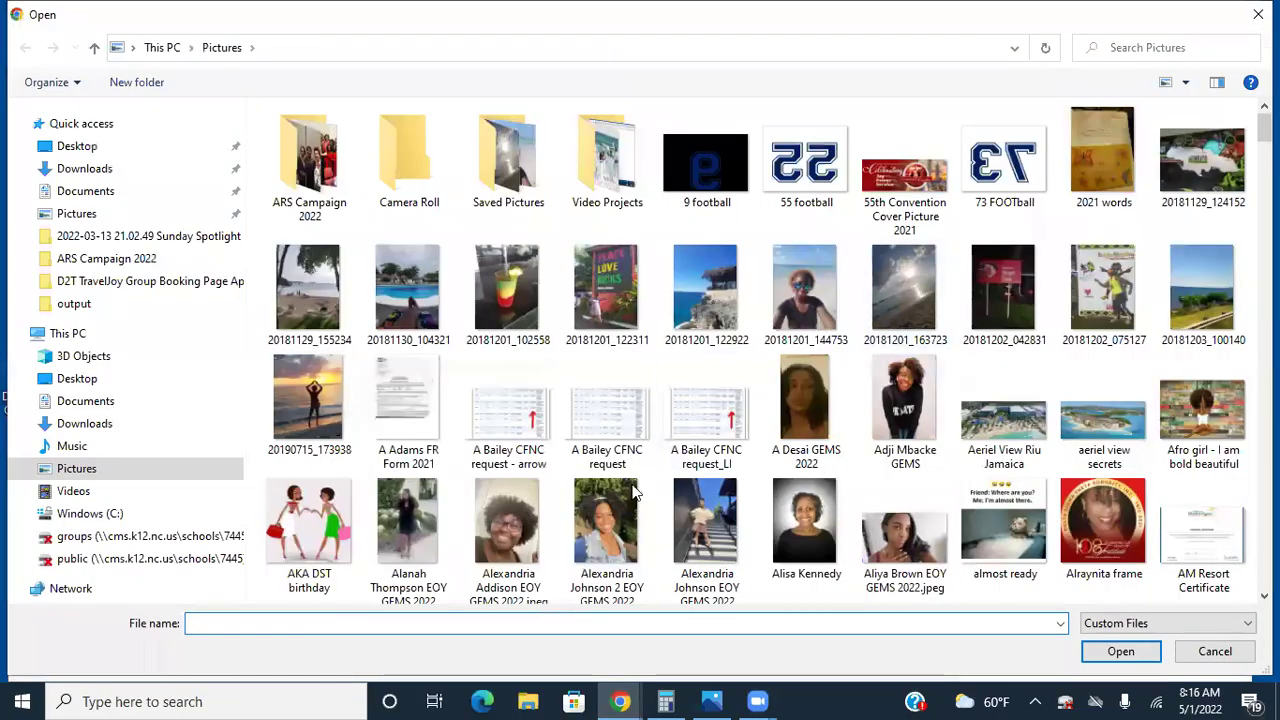
pyautogui.write('Conquest Cozumel 2022.jpg')
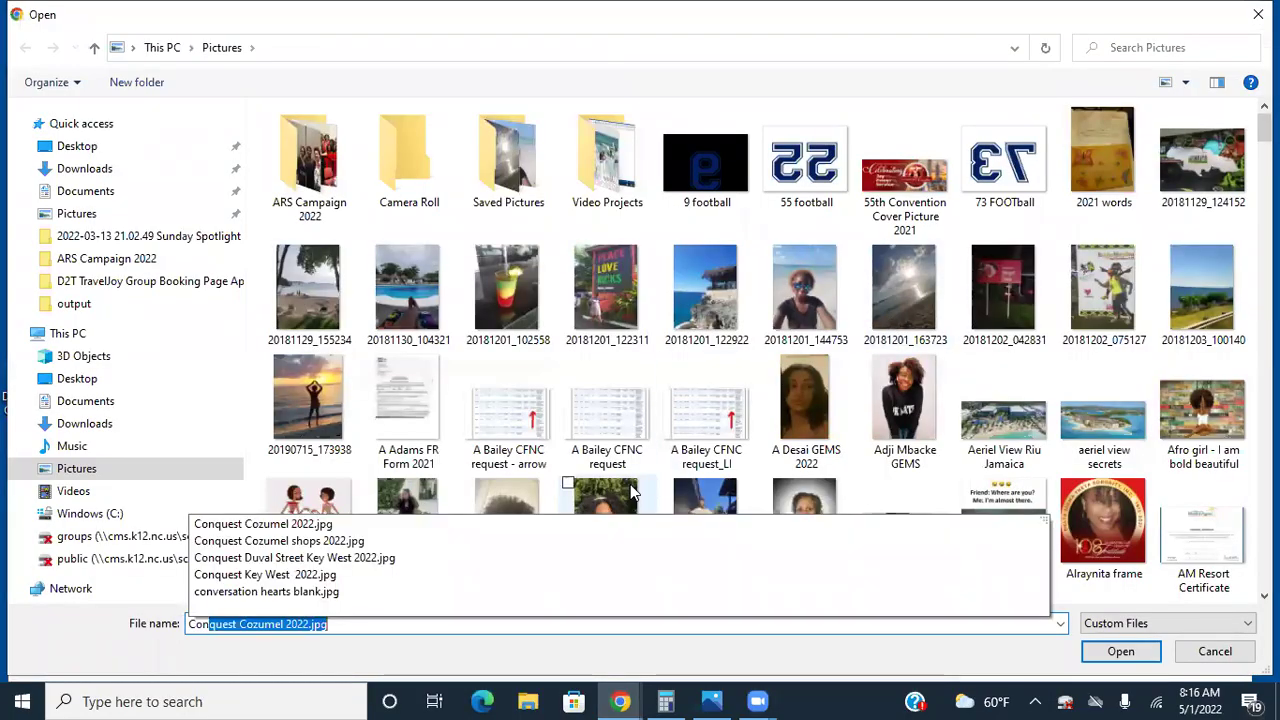
pyautogui.click(330, 575)
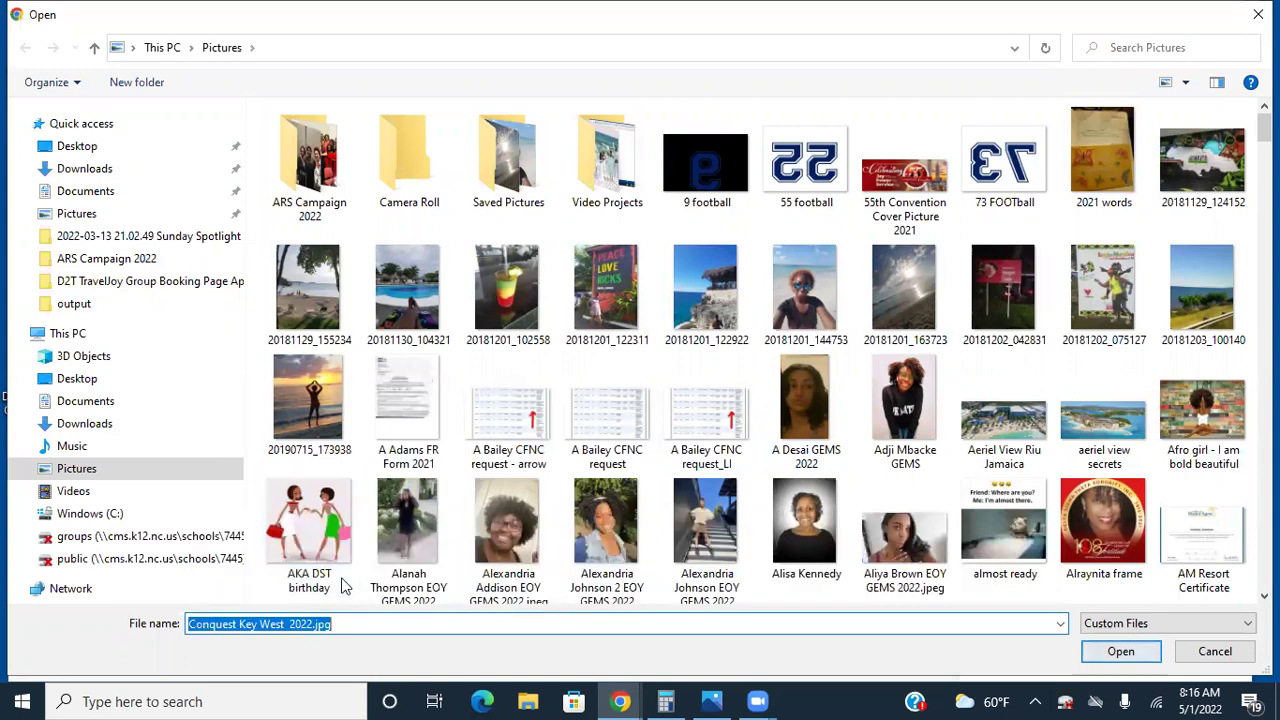
pyautogui.press('Return')
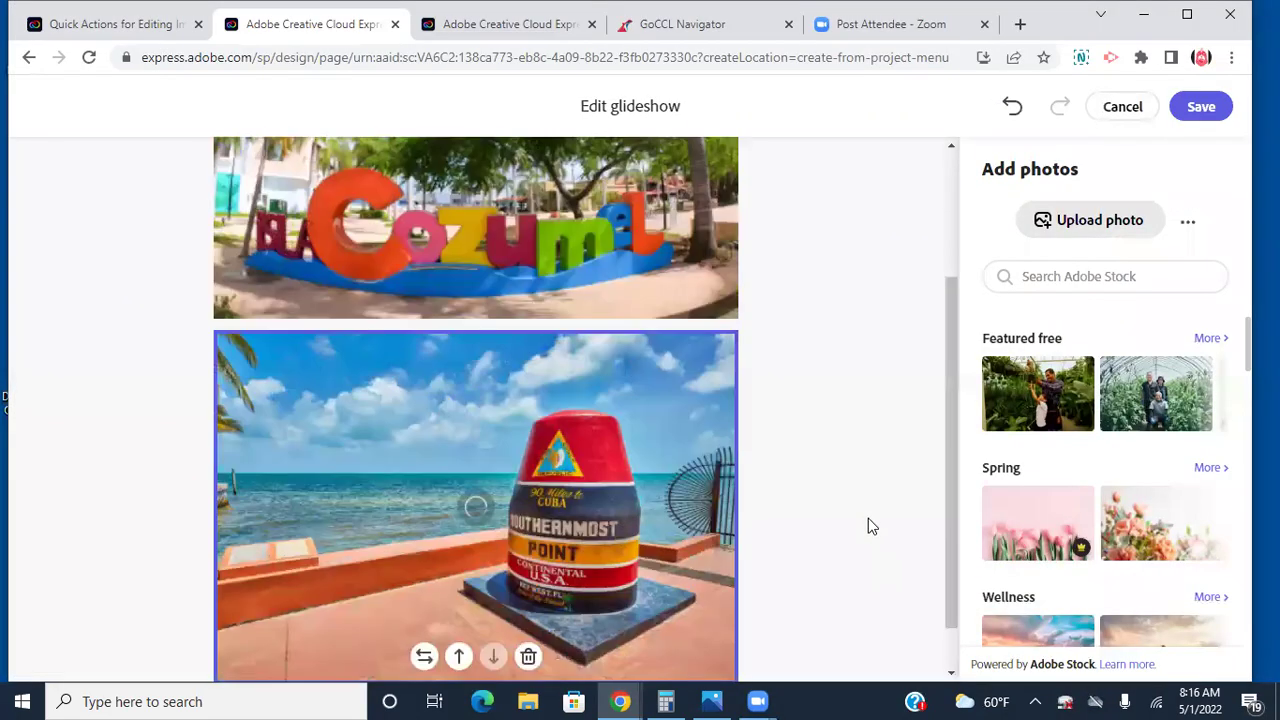
# Upload Conquest Cozumel shops 2022.jpg and Conquest Duval Street Key West 2022.jpg to the glideshow
pyautogui.click(1106, 228)
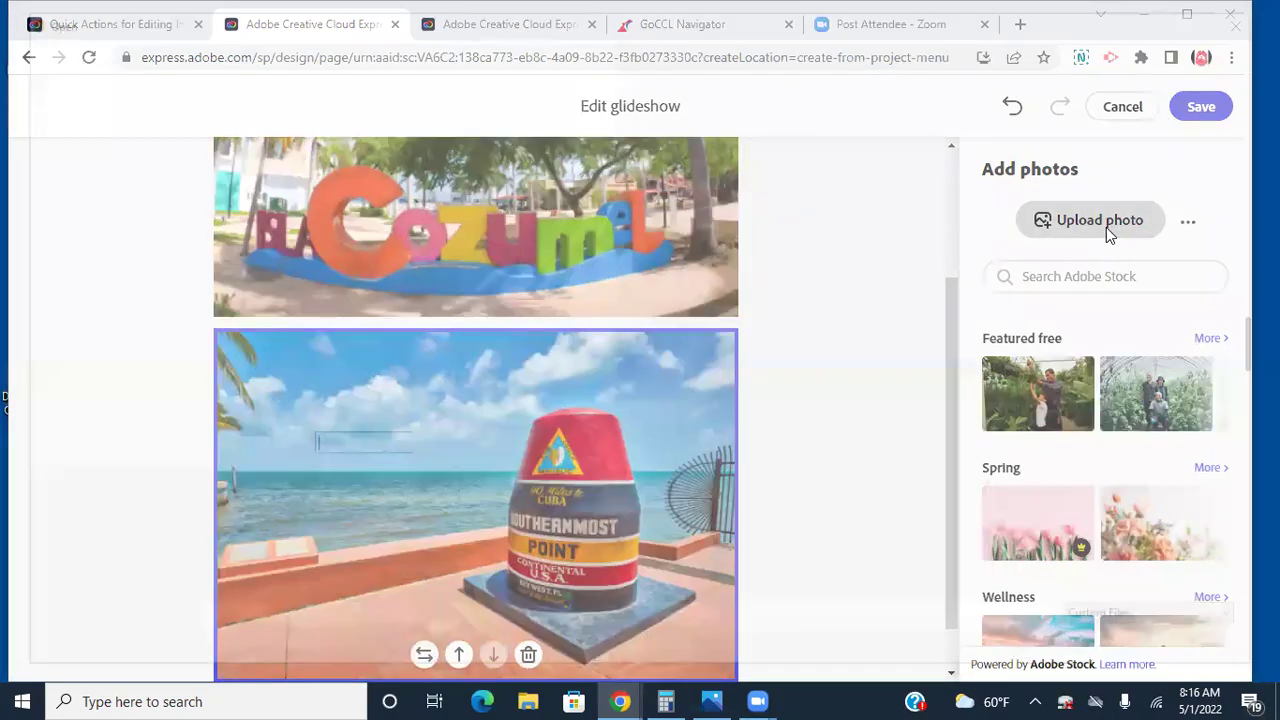
pyautogui.write('Conquest Cozumel 2022.jpg')
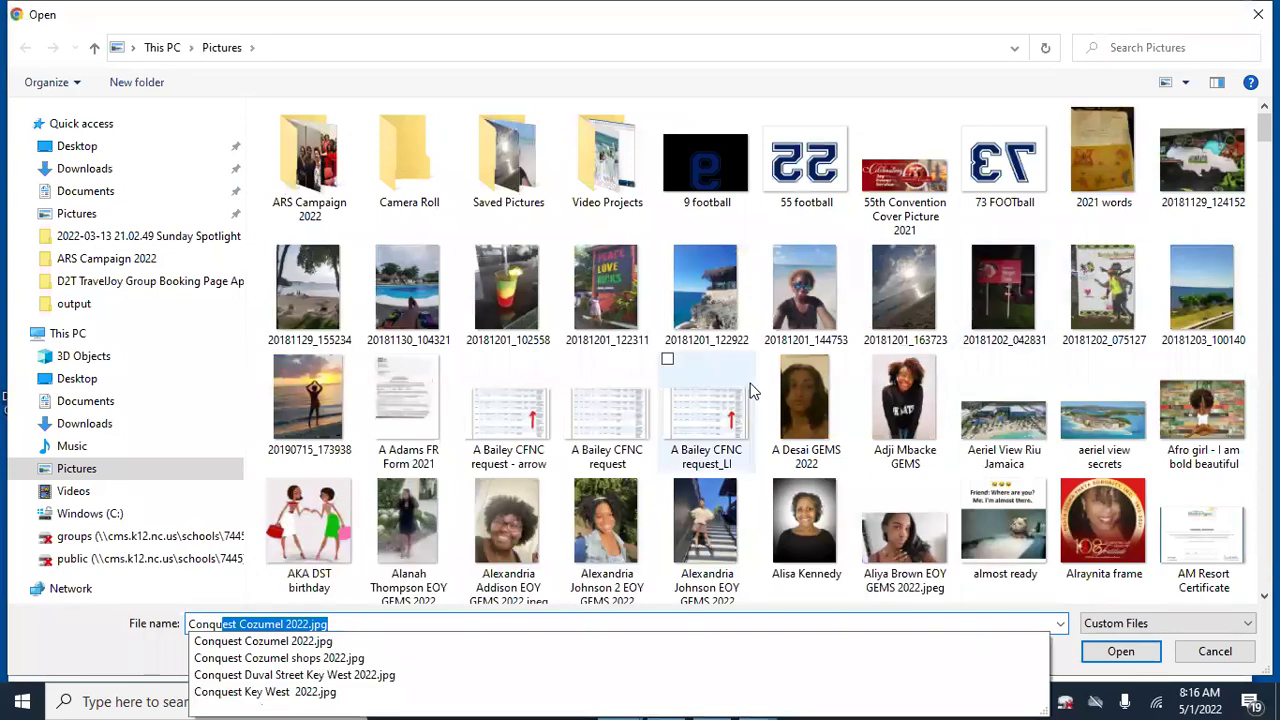
pyautogui.click(367, 658)
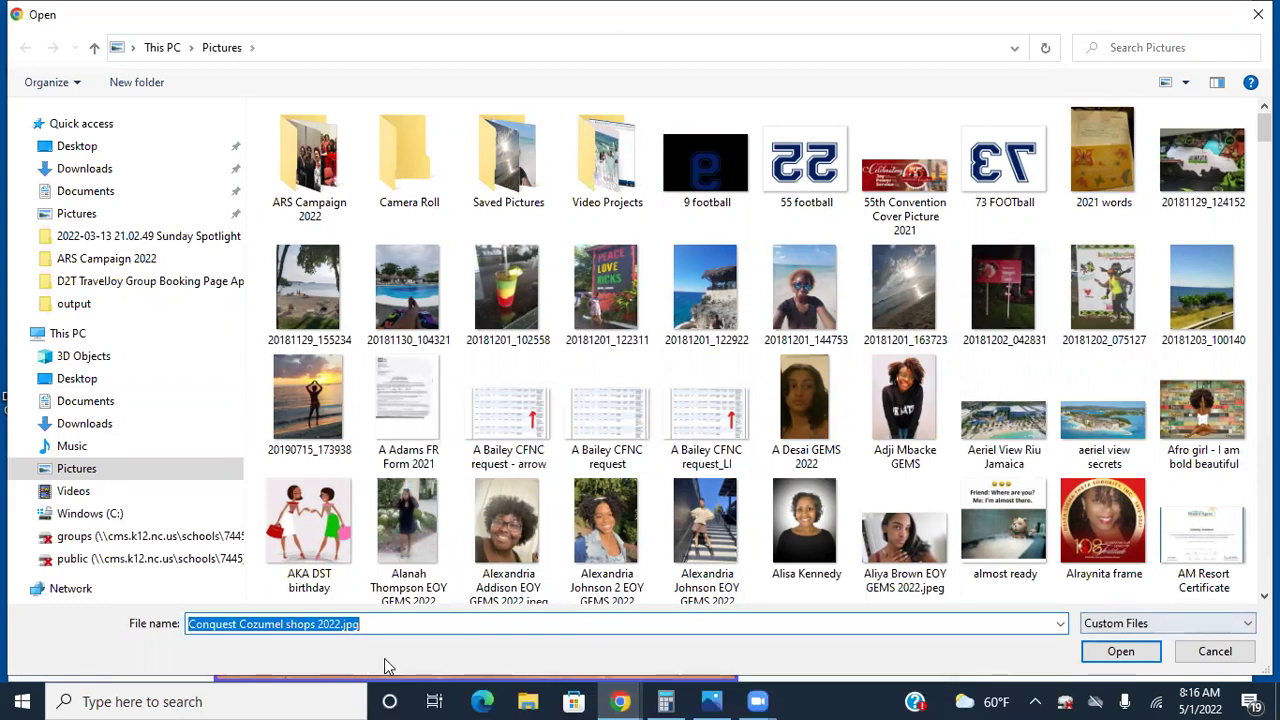
pyautogui.press('Return')
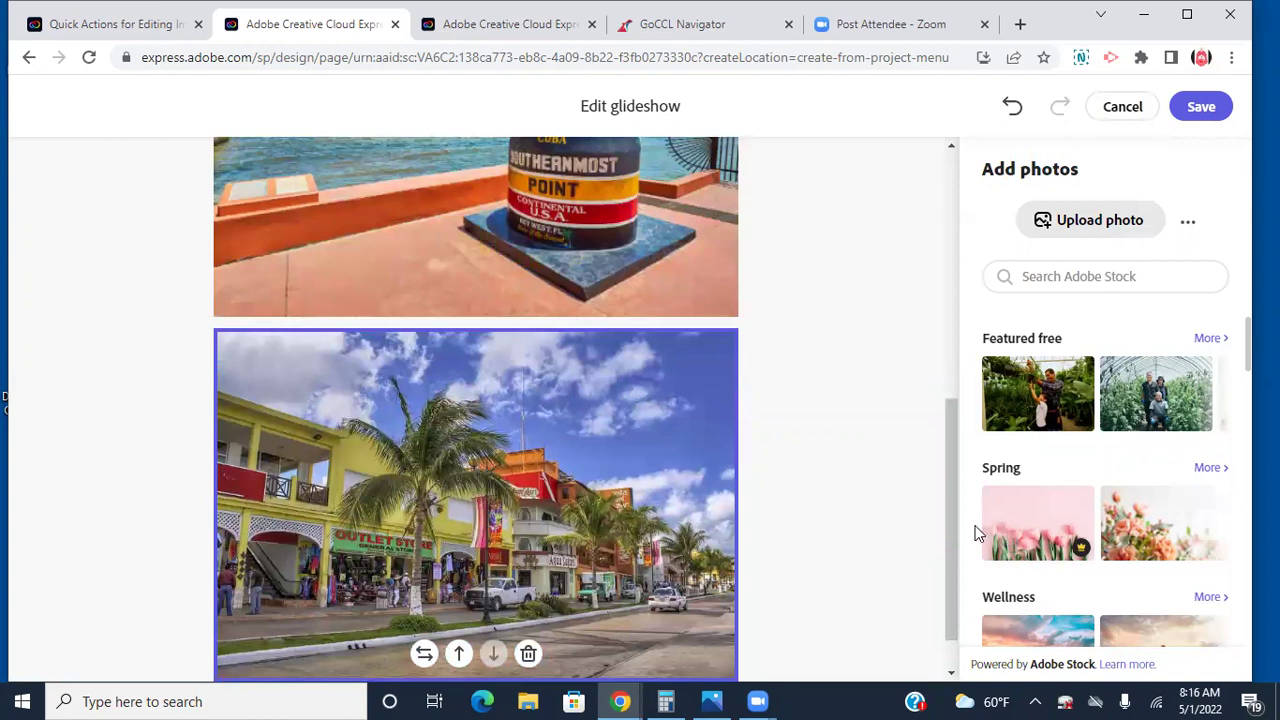
pyautogui.moveTo(950, 544); pyautogui.dragTo(1086, 314)
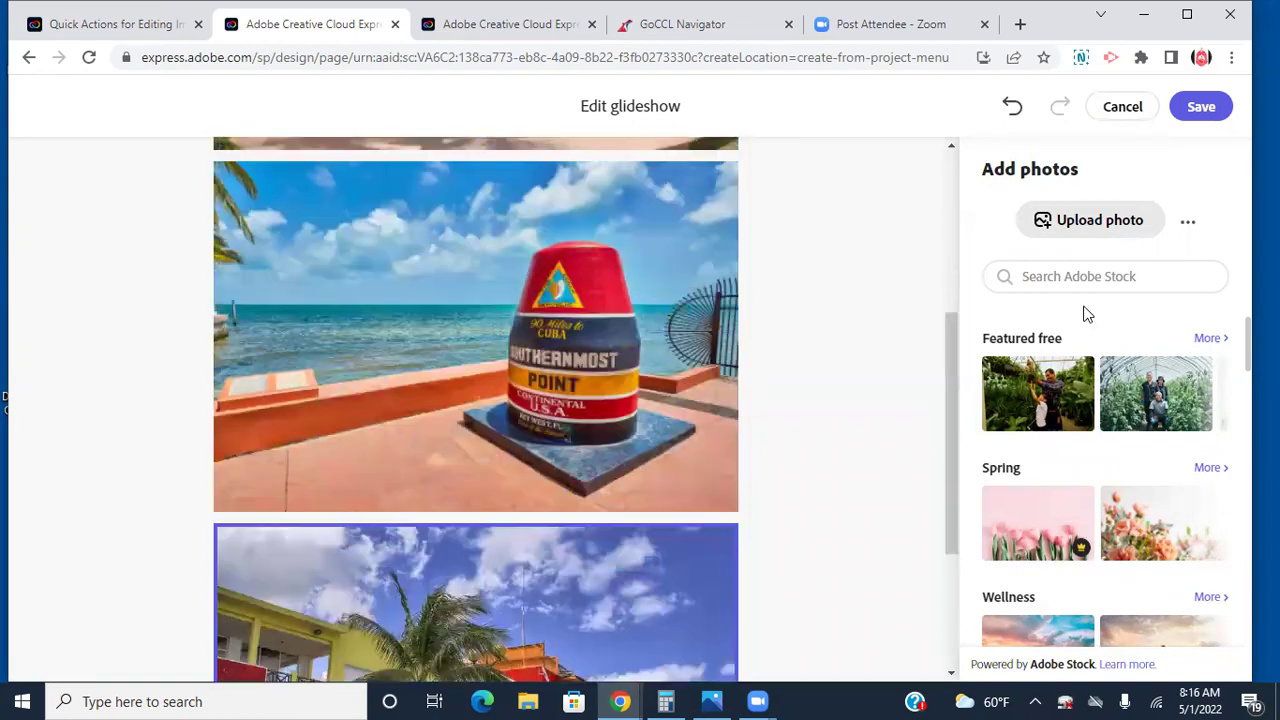
pyautogui.click(1089, 222)
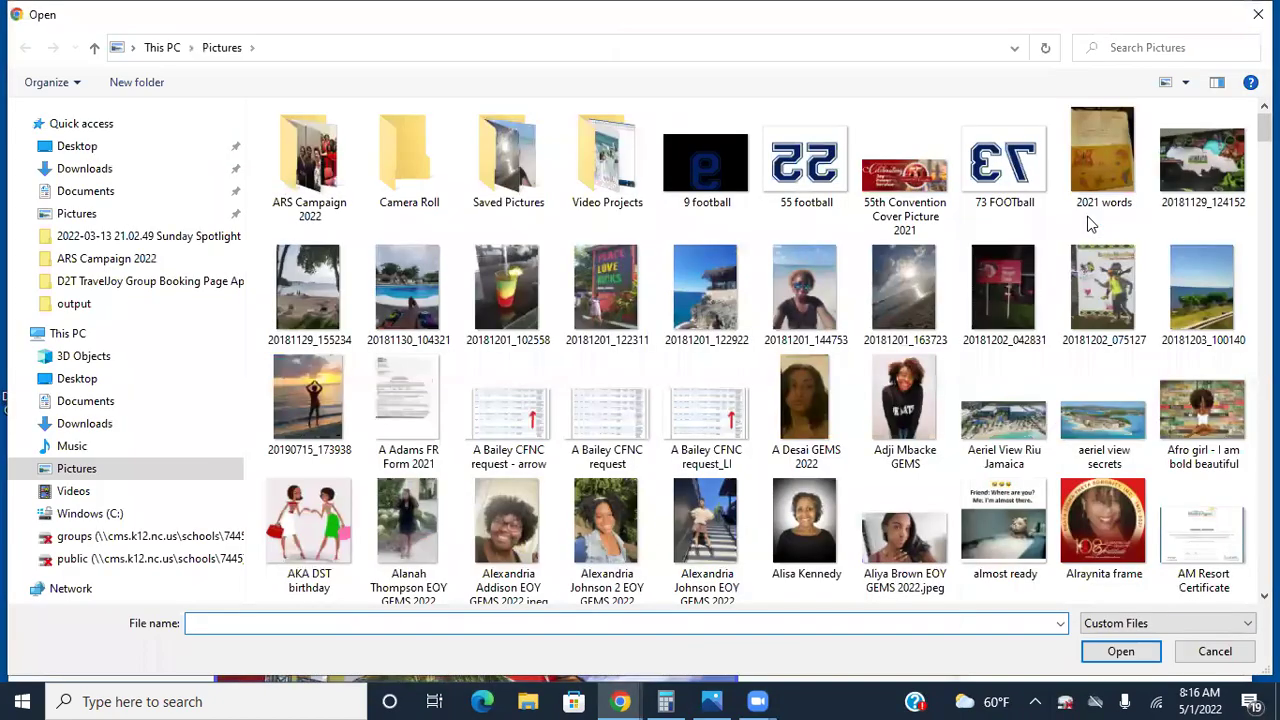
pyautogui.write('Conqu')
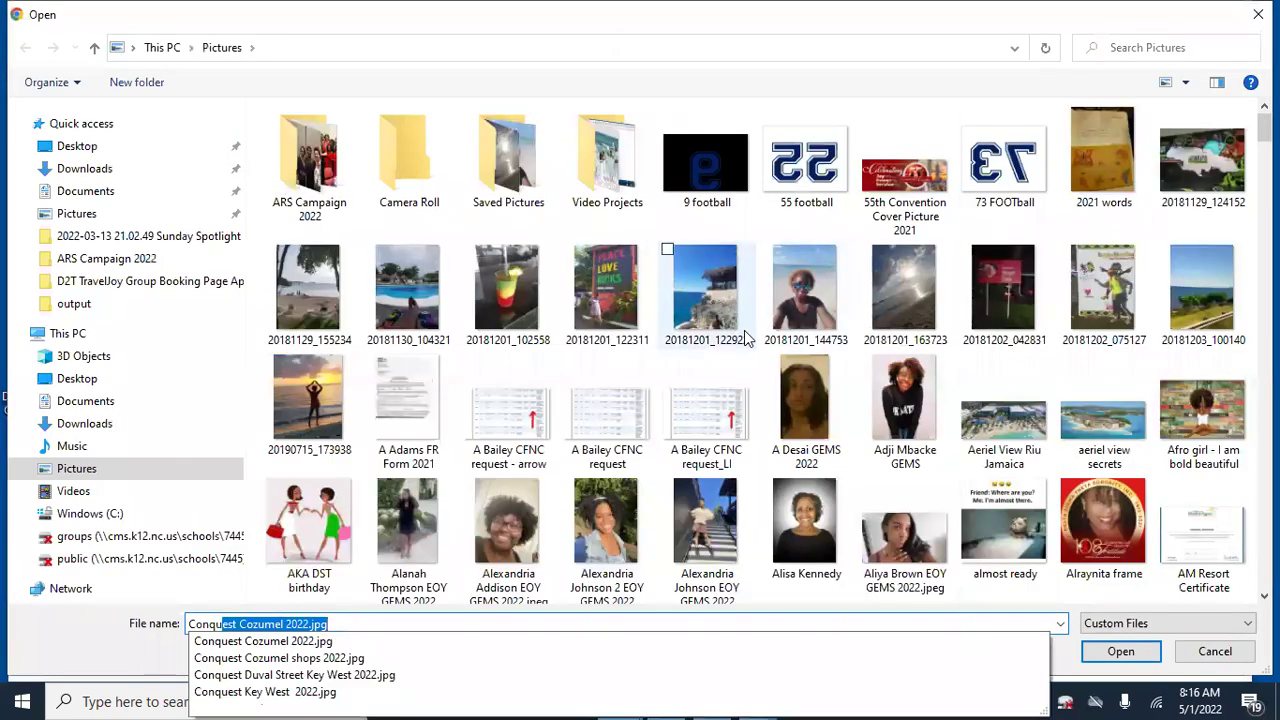
pyautogui.click(337, 676)
pyautogui.press('Return')
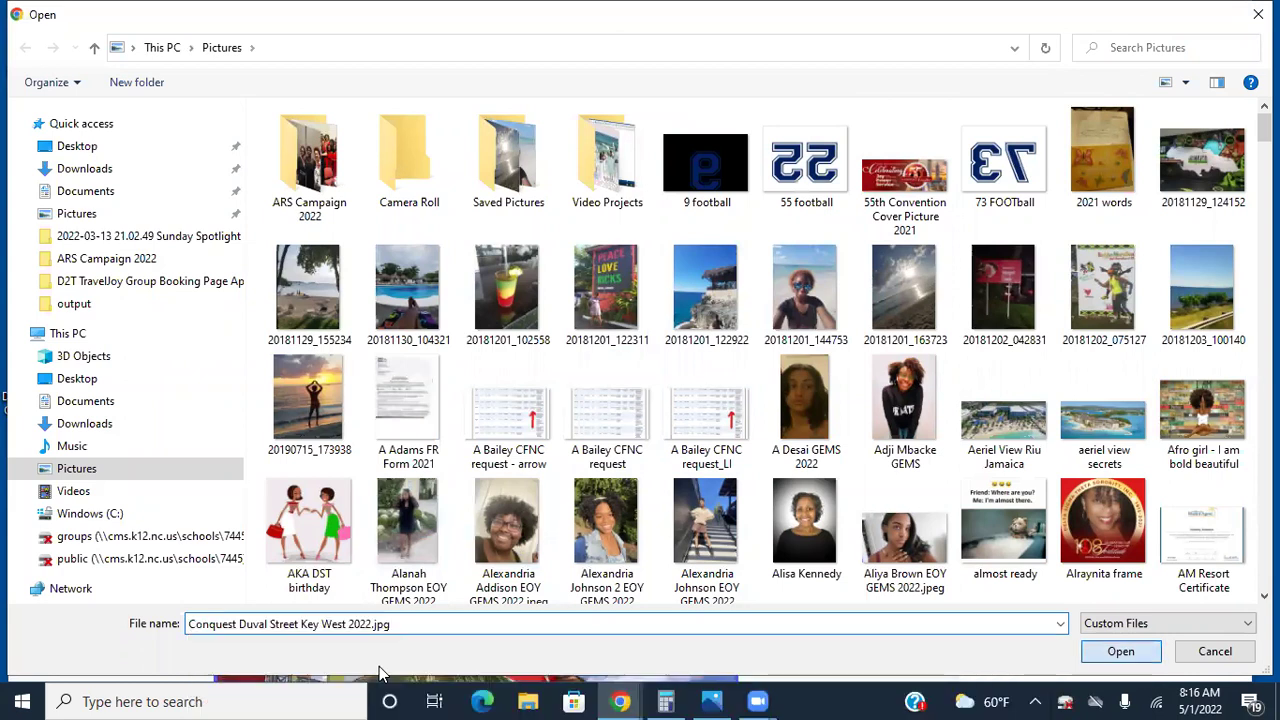
pyautogui.scroll(-3, 894, 523)
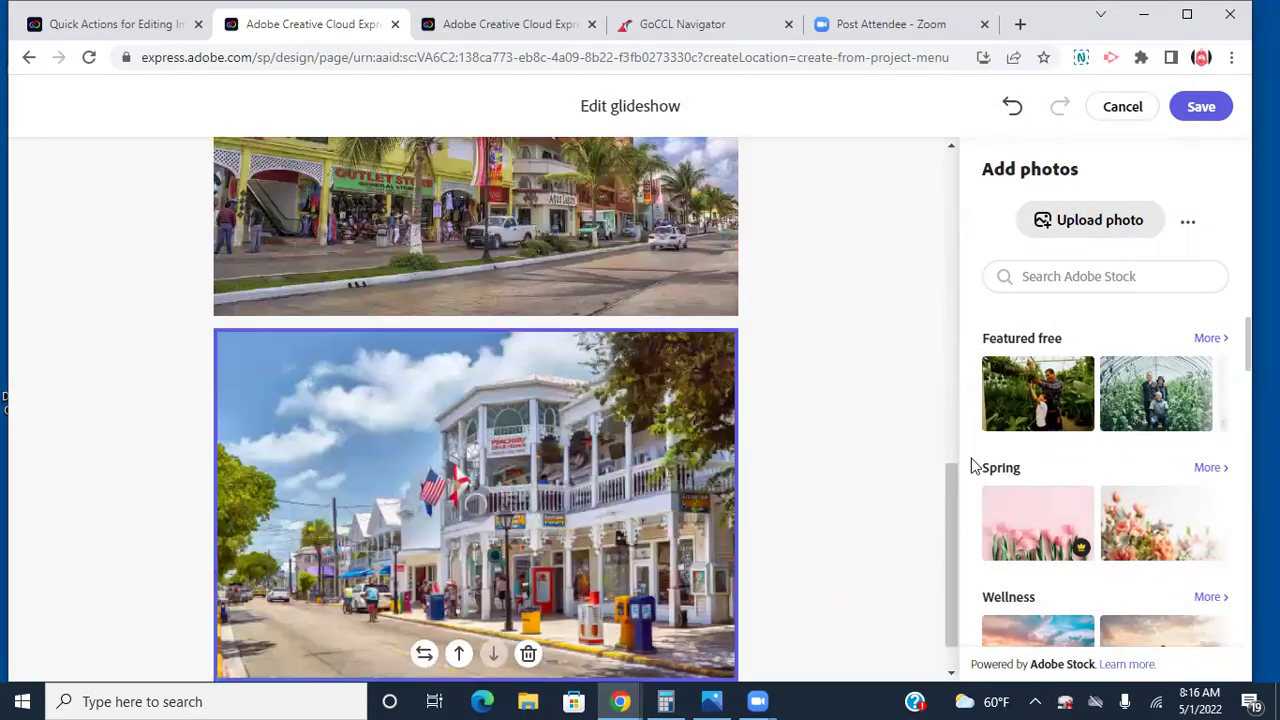
pyautogui.moveTo(942, 508); pyautogui.dragTo(1106, 280)
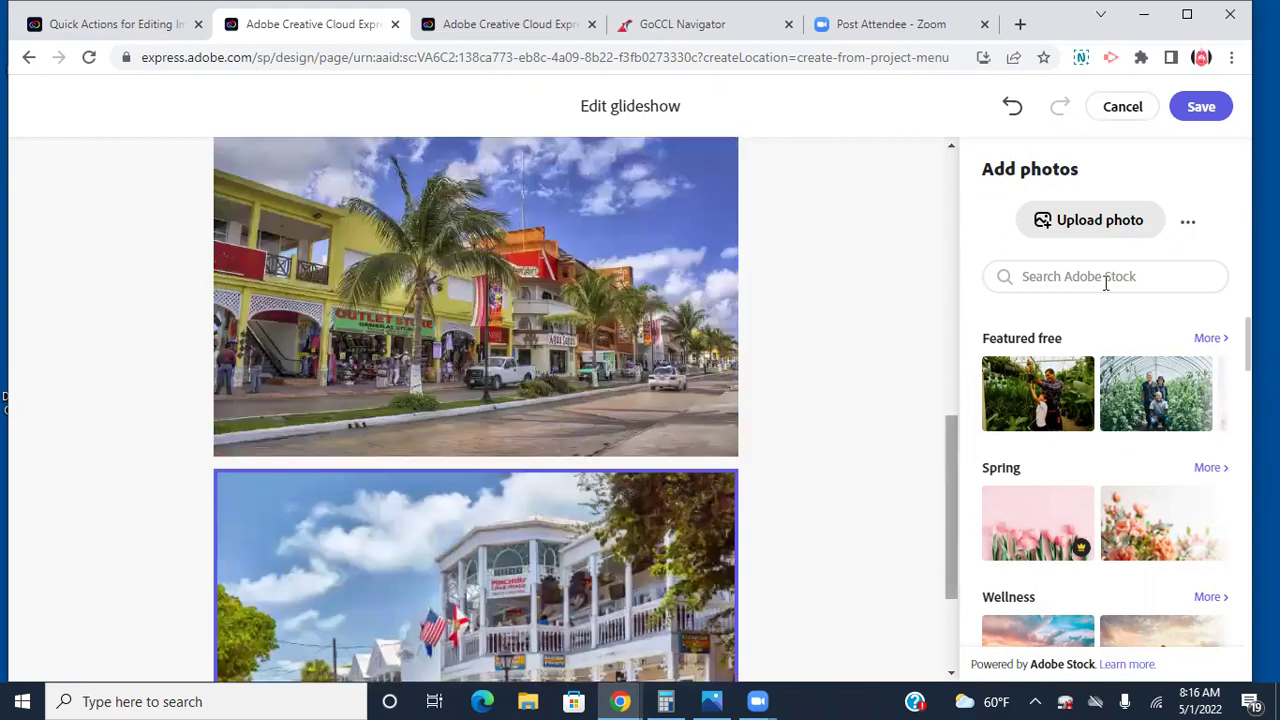
# Upload the Carnivval Conquest Upper 1A.jpg cabin photo to the glideshow
pyautogui.click(1100, 222)
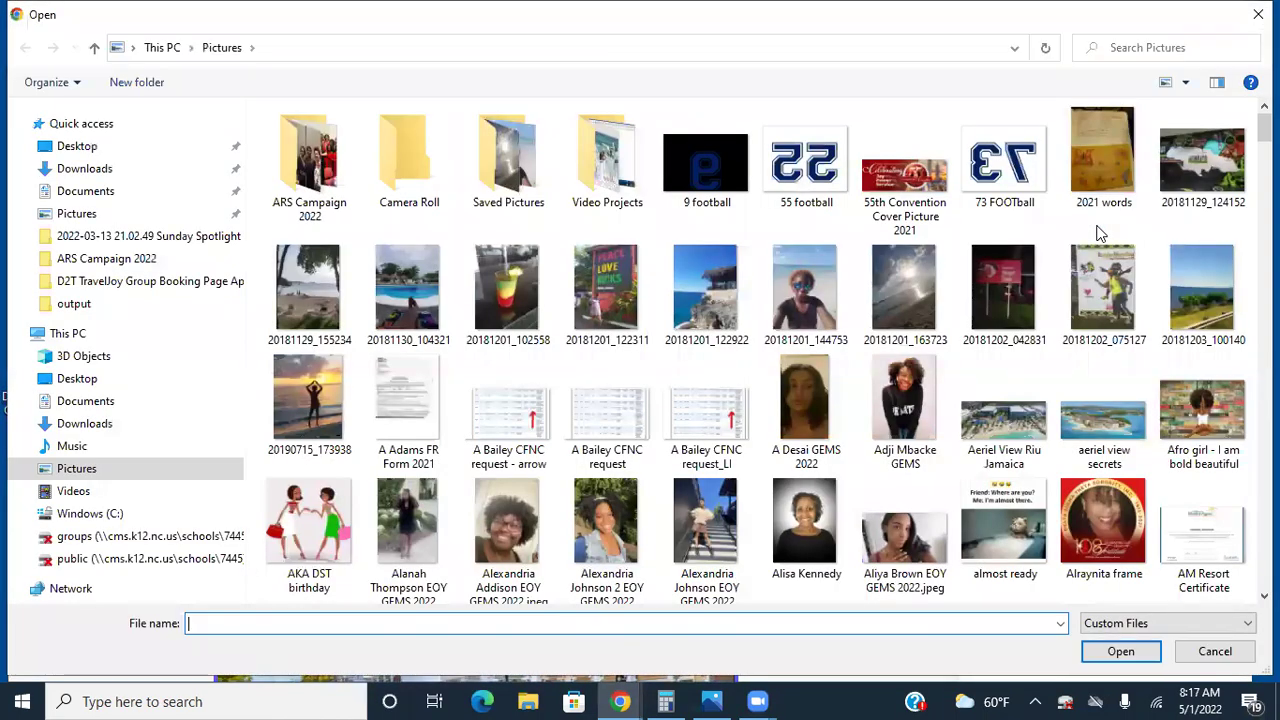
pyautogui.write('Con')
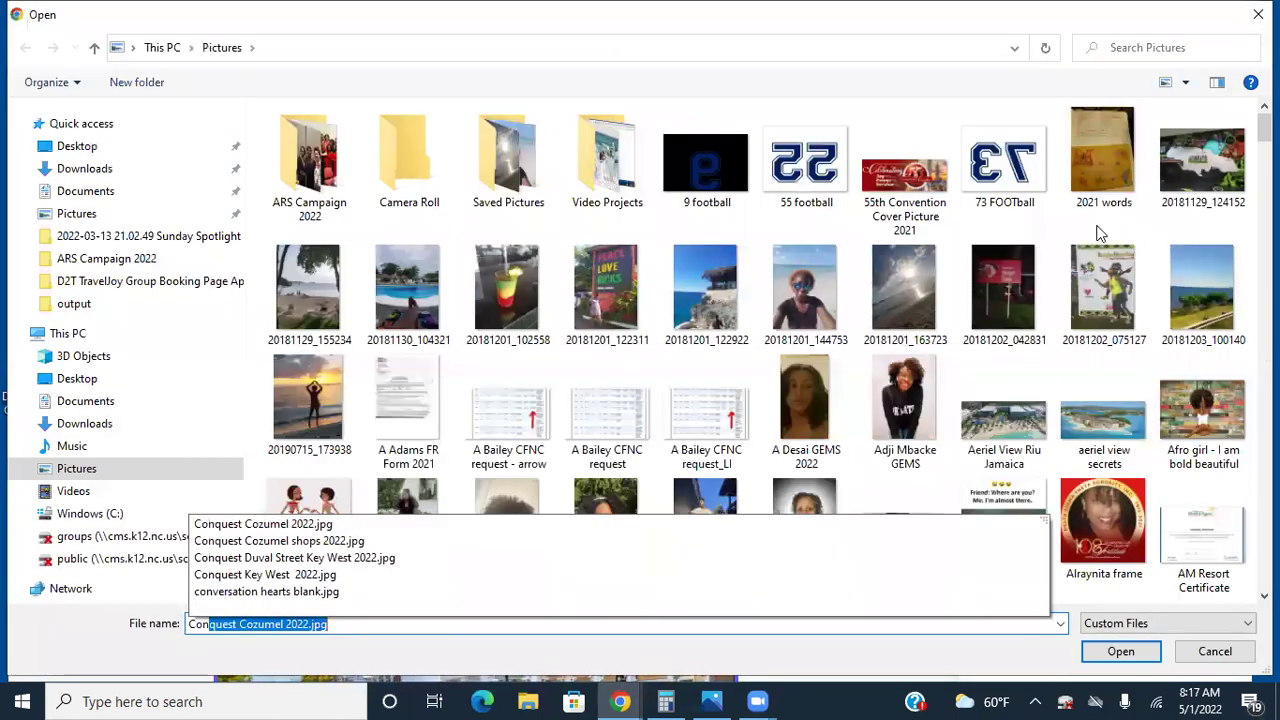
pyautogui.press('BackSpace')
pyautogui.press('BackSpace')
pyautogui.press('BackSpace')
pyautogui.press('BackSpace')
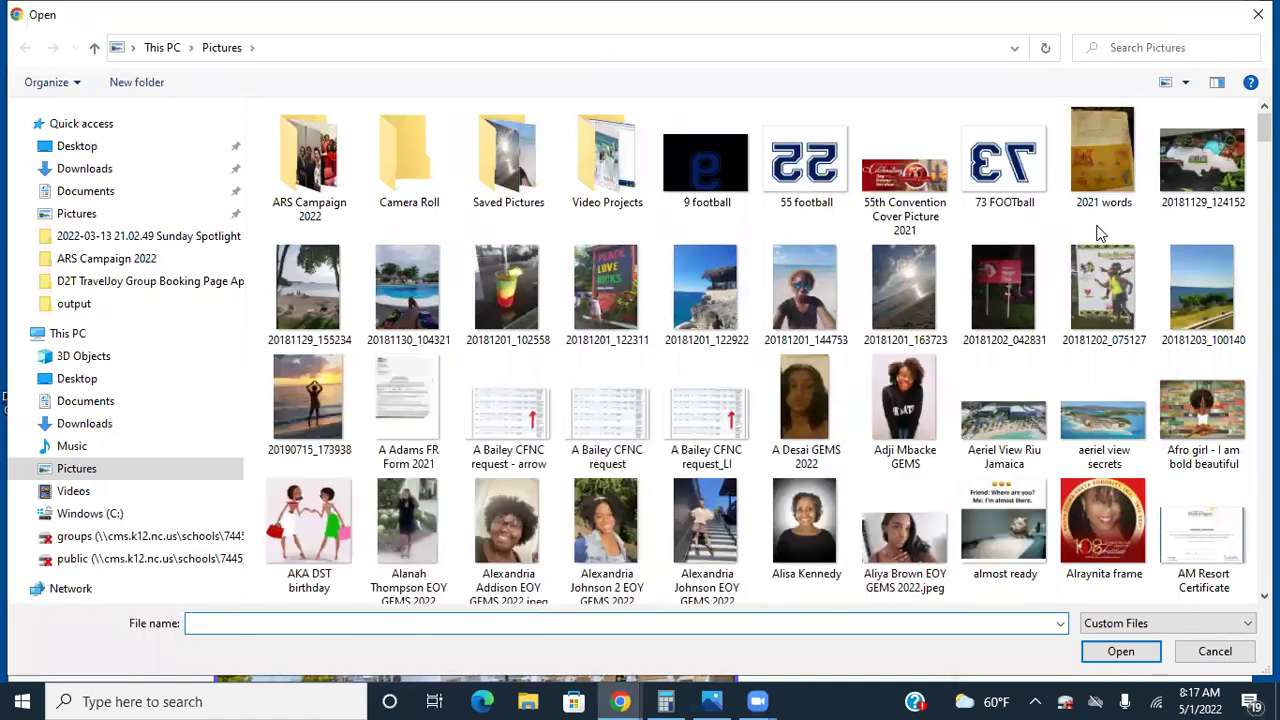
pyautogui.write('Co')
pyautogui.press('BackSpace')
pyautogui.press('BackSpace')
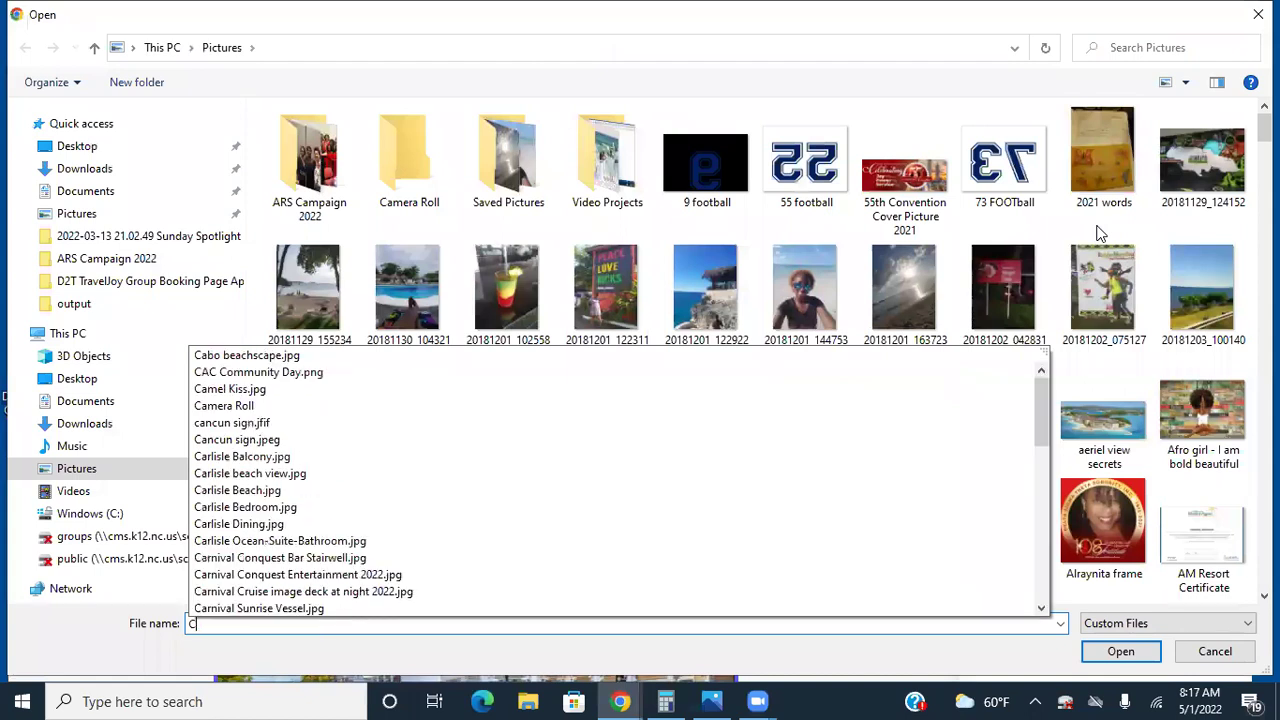
pyautogui.write('arlisle Balcony.jpg')
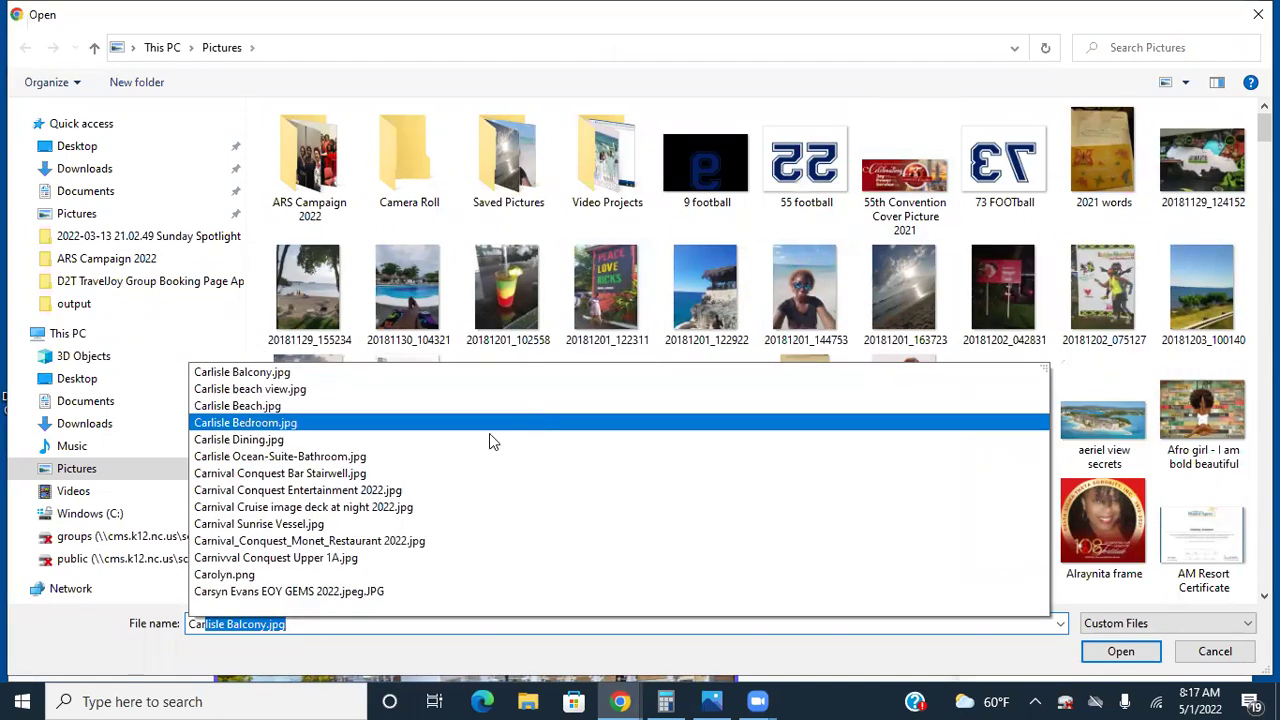
pyautogui.click(320, 558)
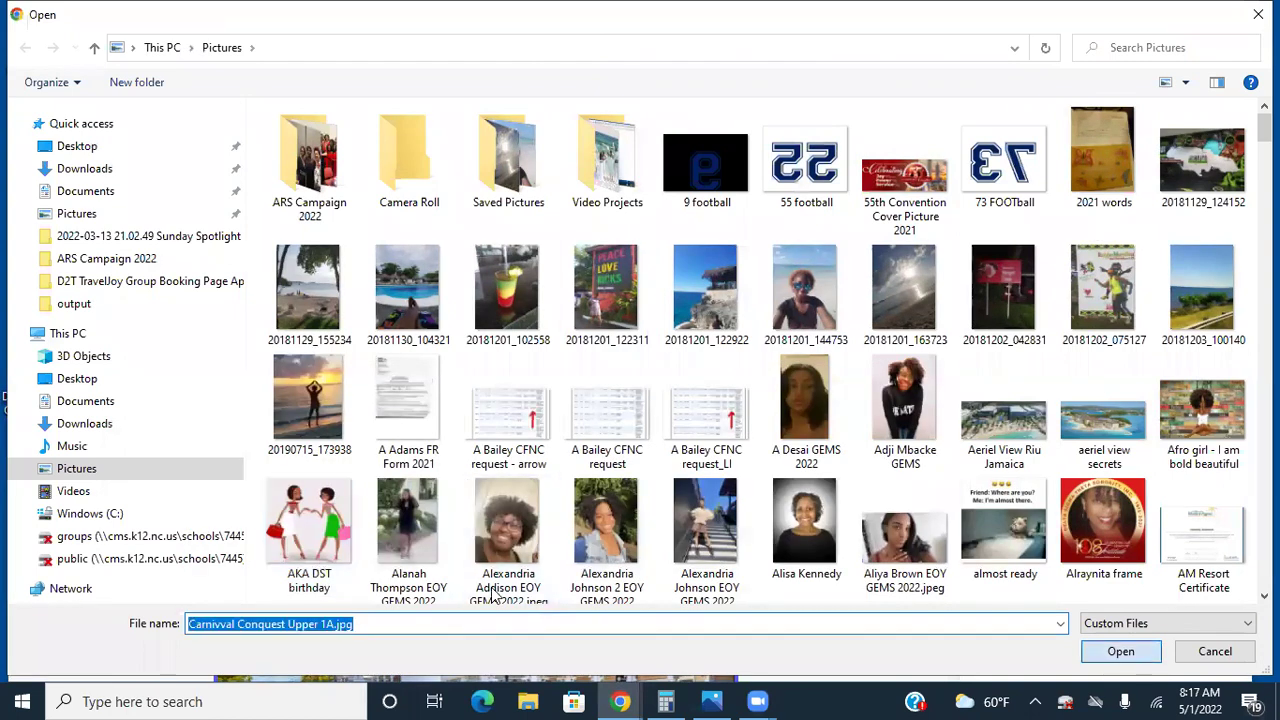
pyautogui.press('Return')
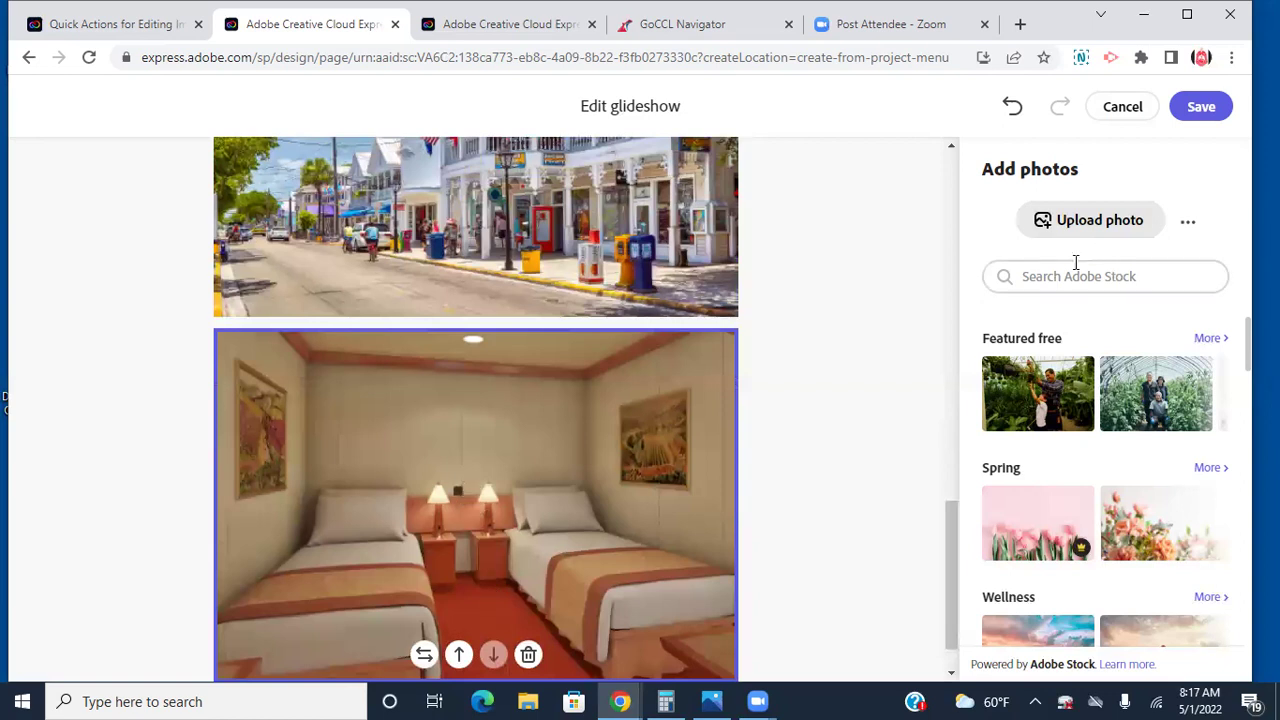
# Upload the Carnival Conquest Bar Stairwell and Carnival_Conquest_Monet_Restaurant 2022 photos
pyautogui.click(1095, 226)
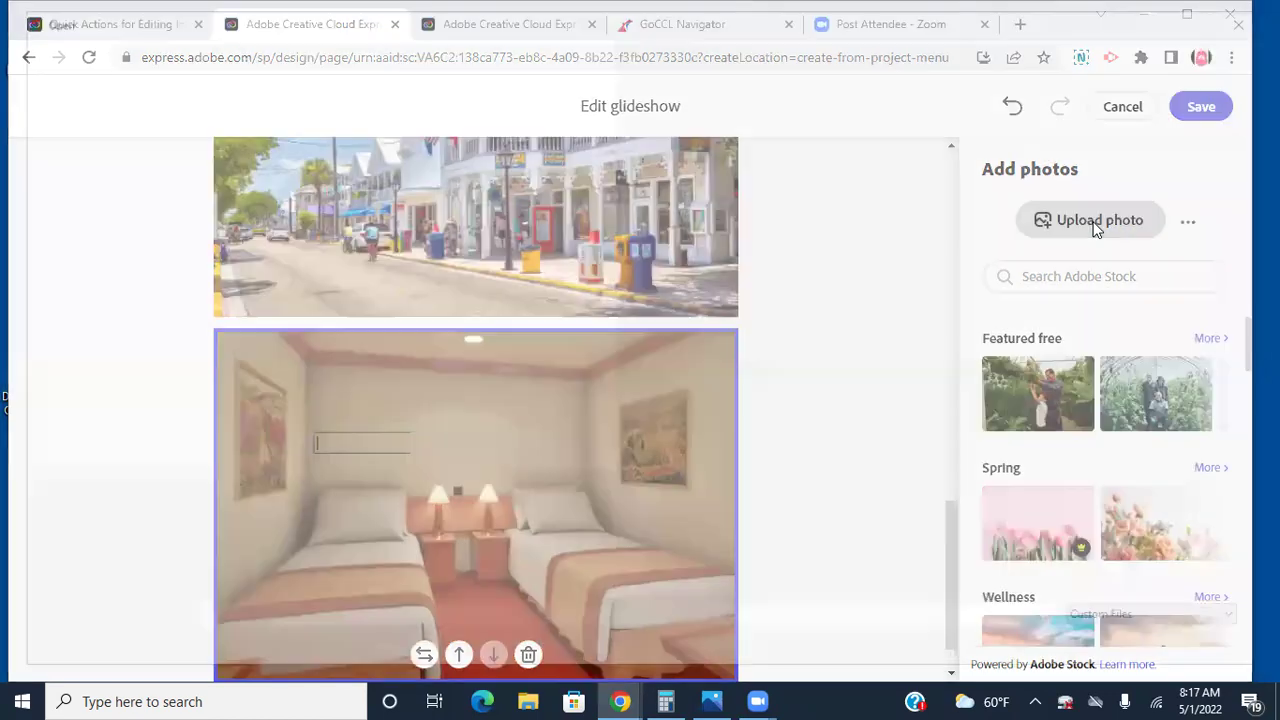
pyautogui.write('Car')
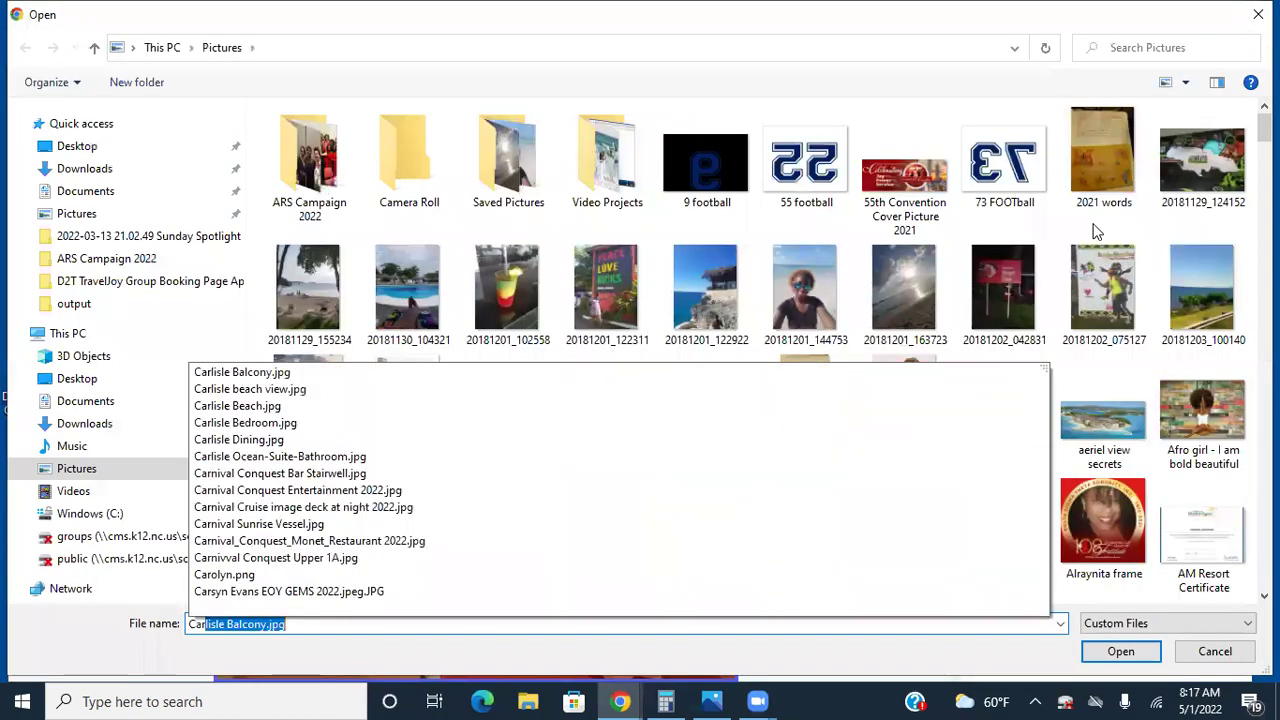
pyautogui.write('nival Conquest')
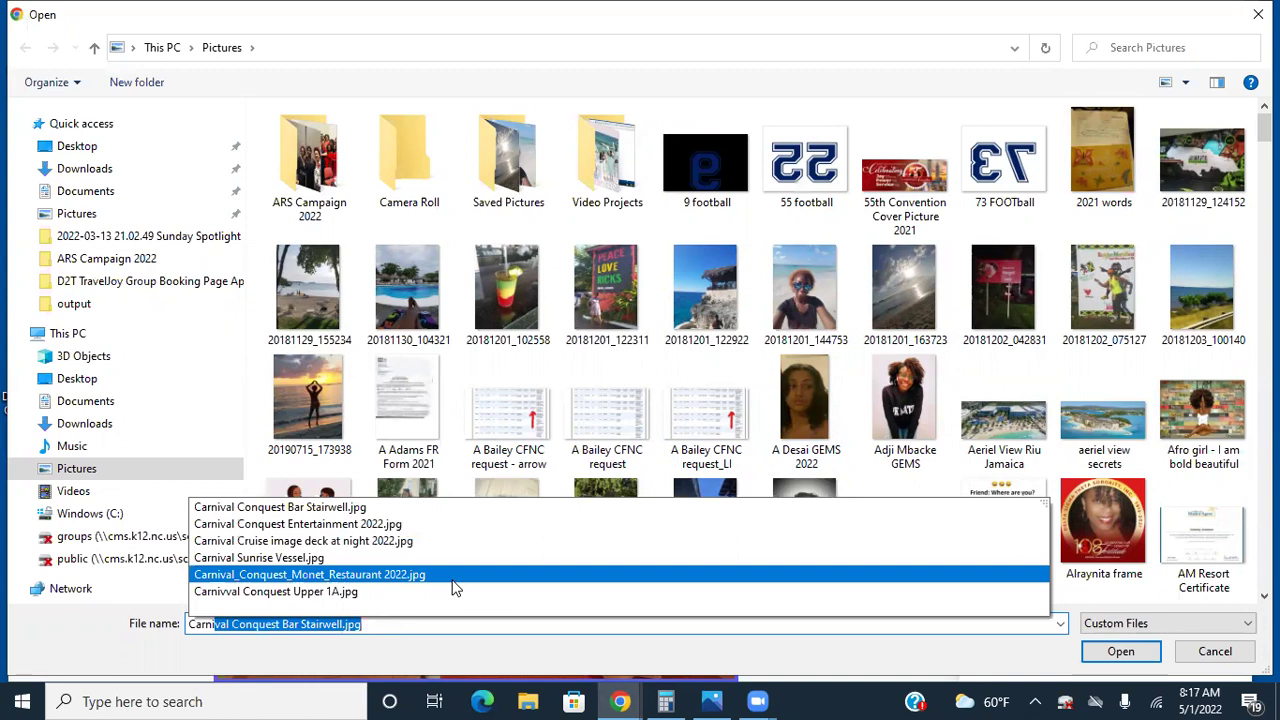
pyautogui.click(462, 517)
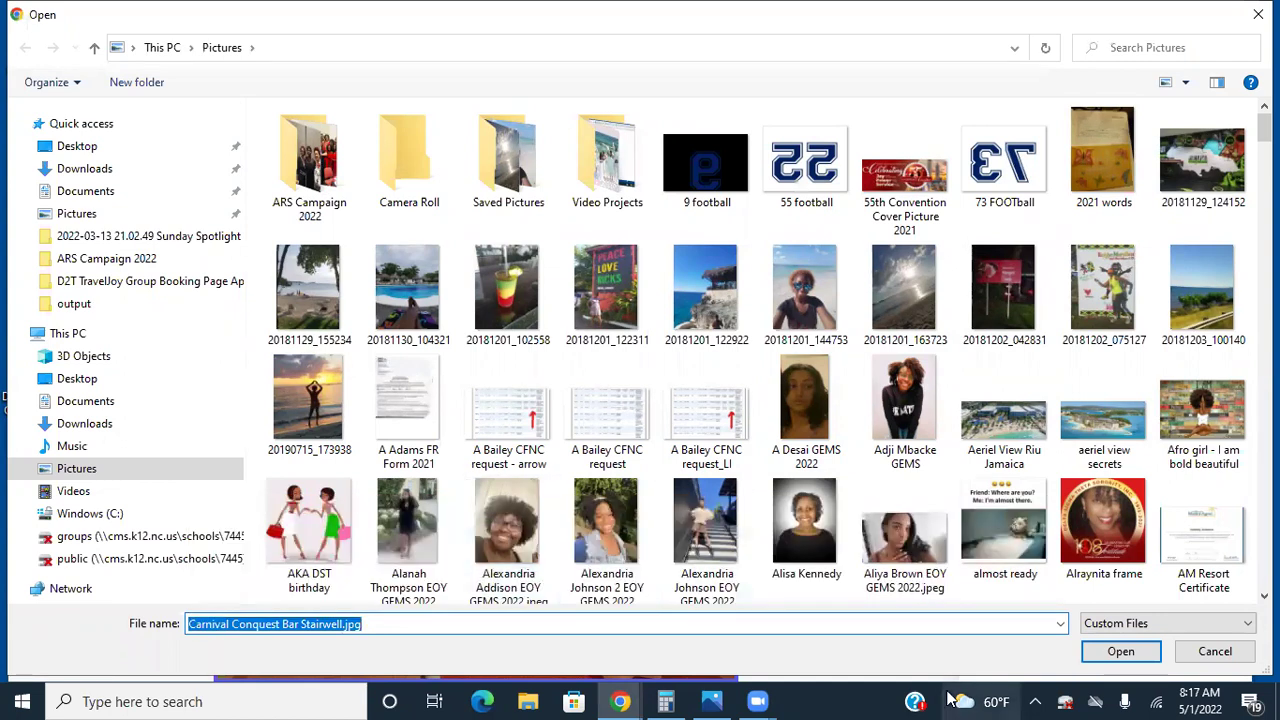
pyautogui.press('Return')
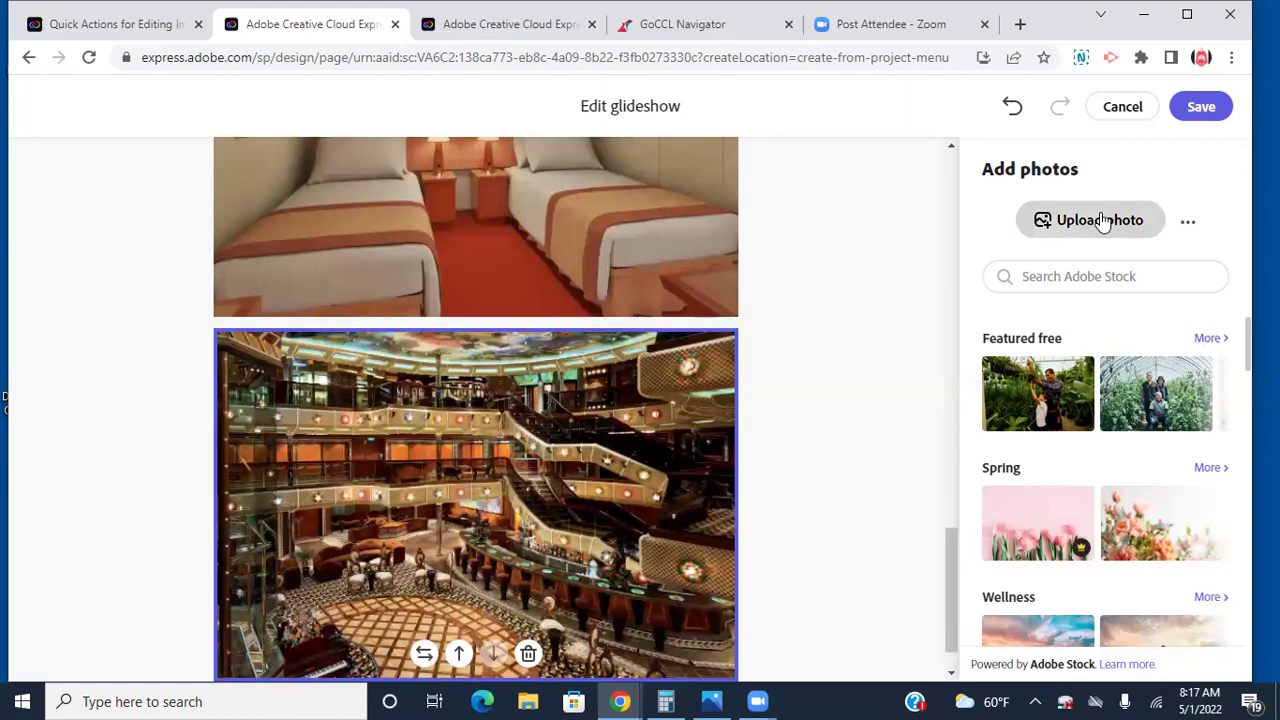
pyautogui.click(1100, 222)
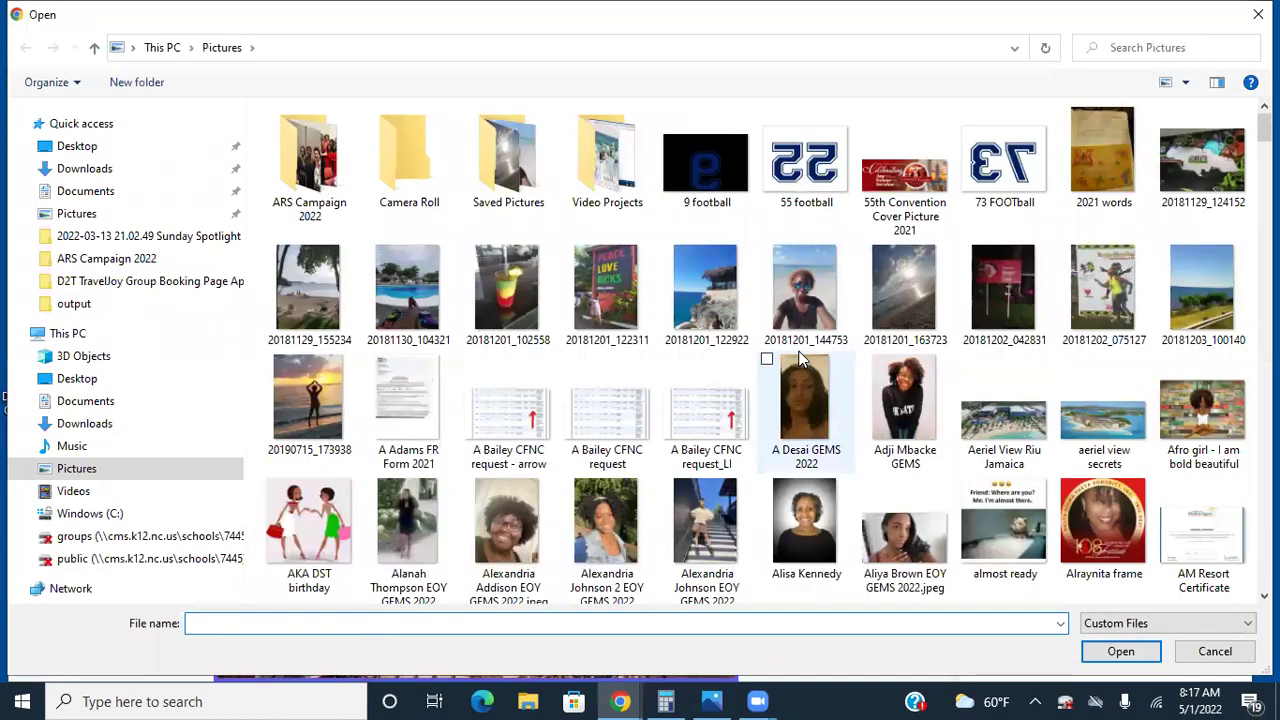
pyautogui.write('car')
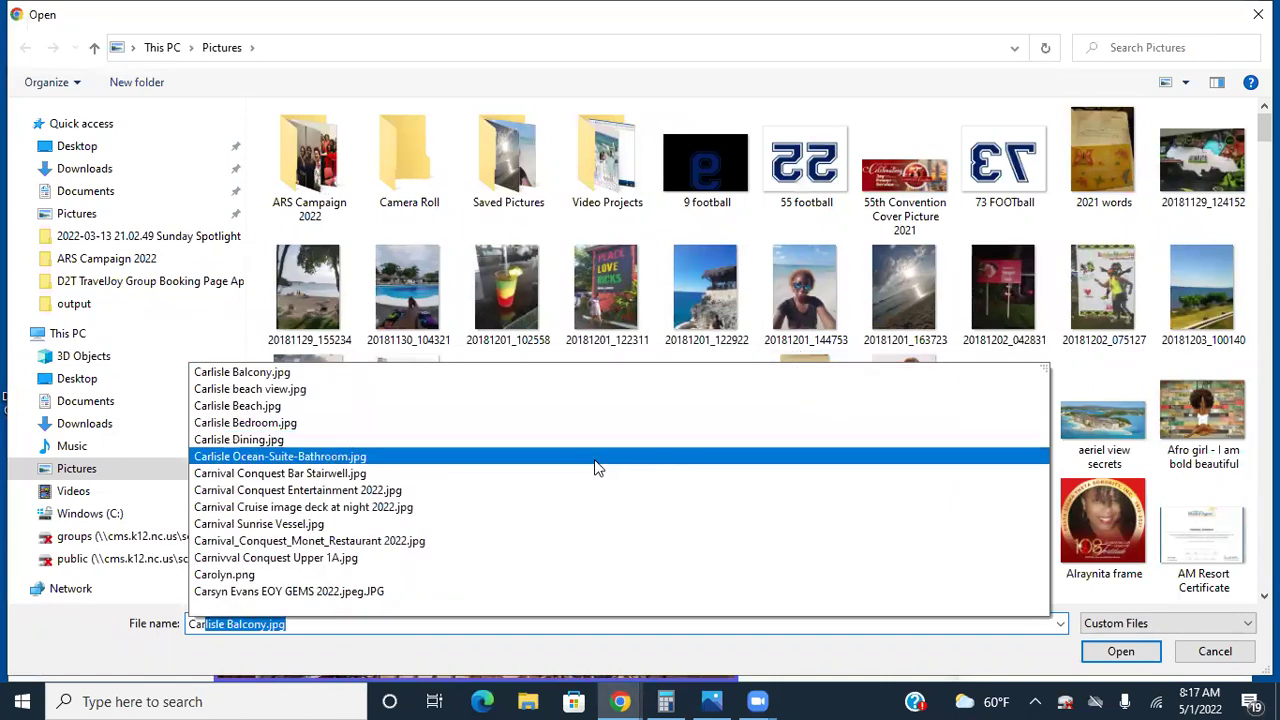
pyautogui.click(588, 541)
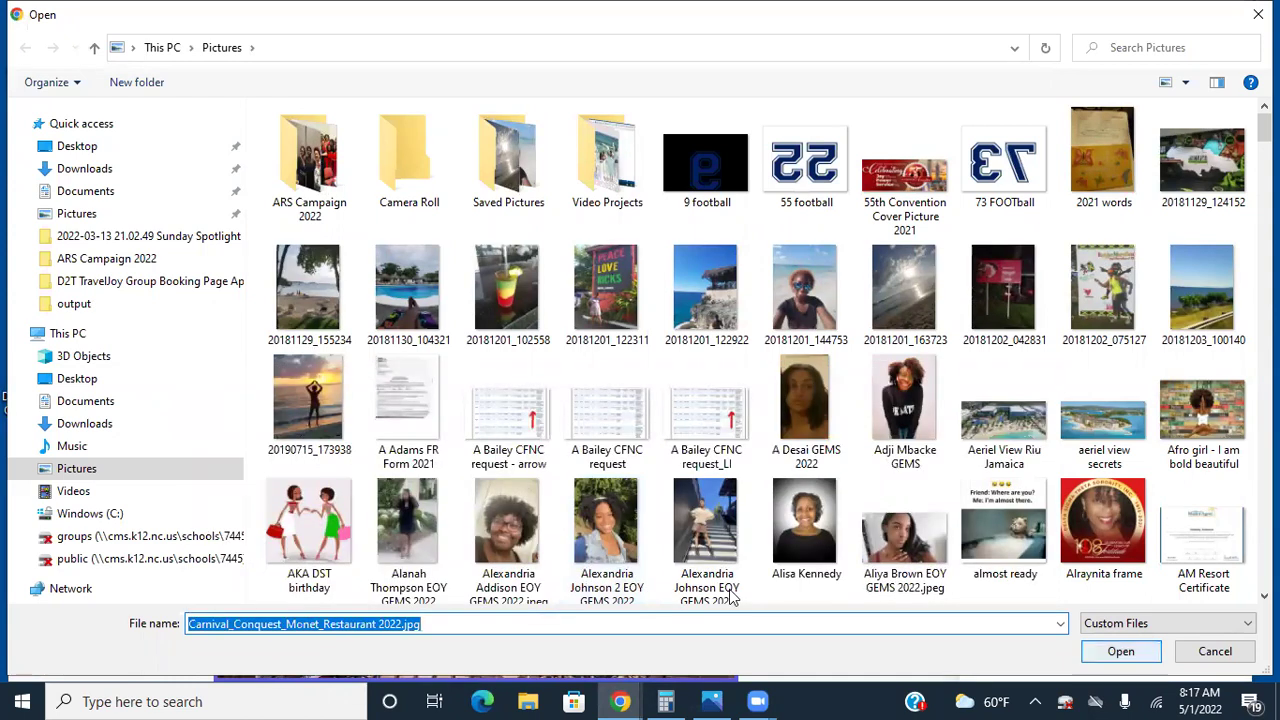
pyautogui.press('Return')
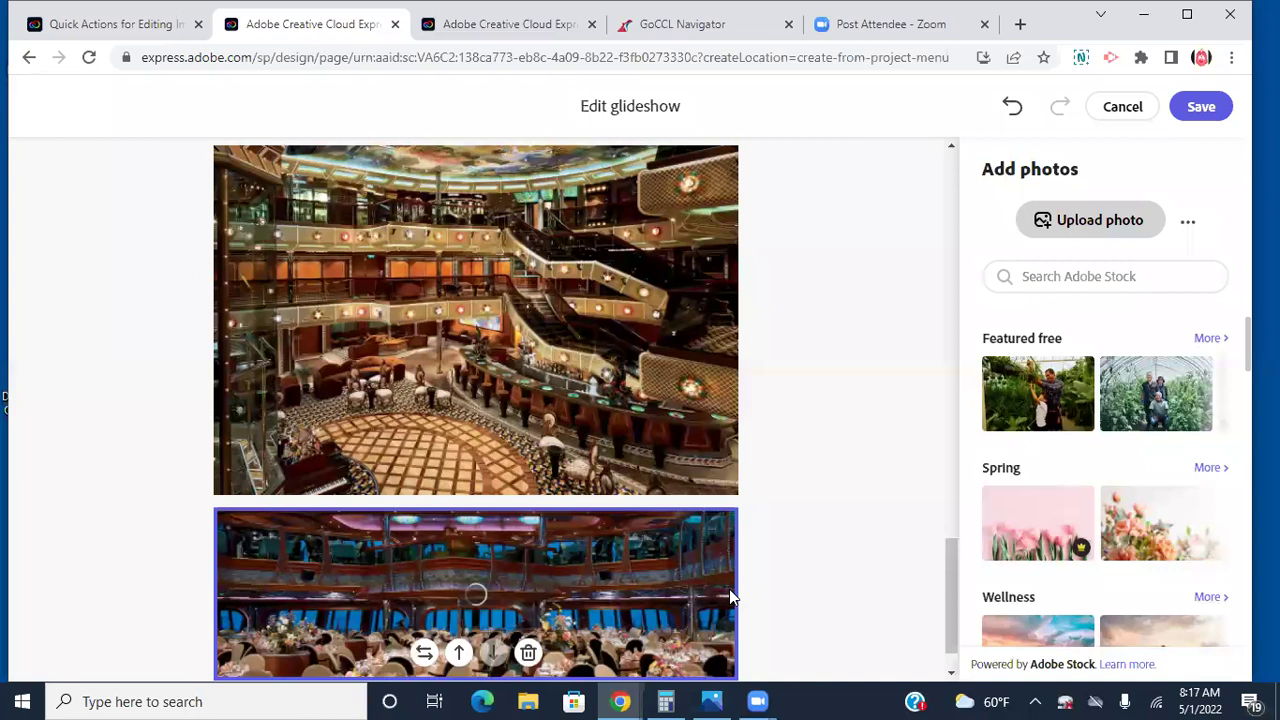
pyautogui.moveTo(950, 579); pyautogui.dragTo(939, 491)
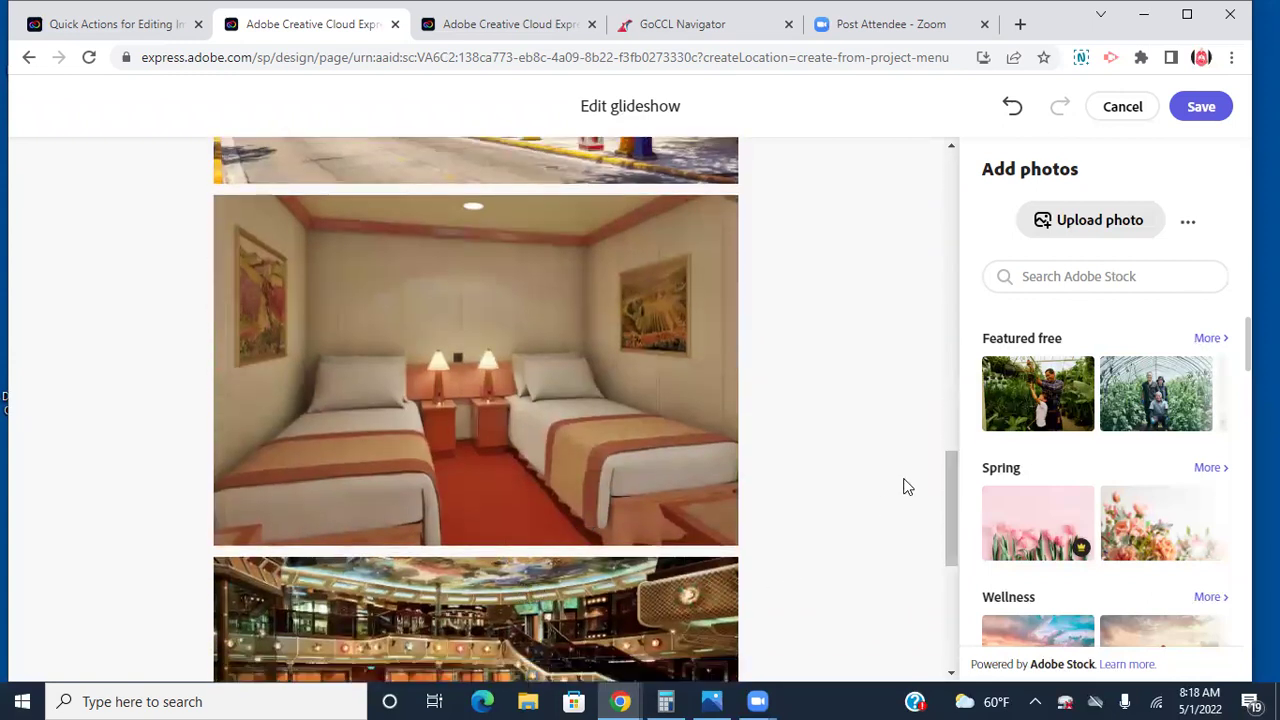
pyautogui.moveTo(945, 454); pyautogui.dragTo(946, 490)
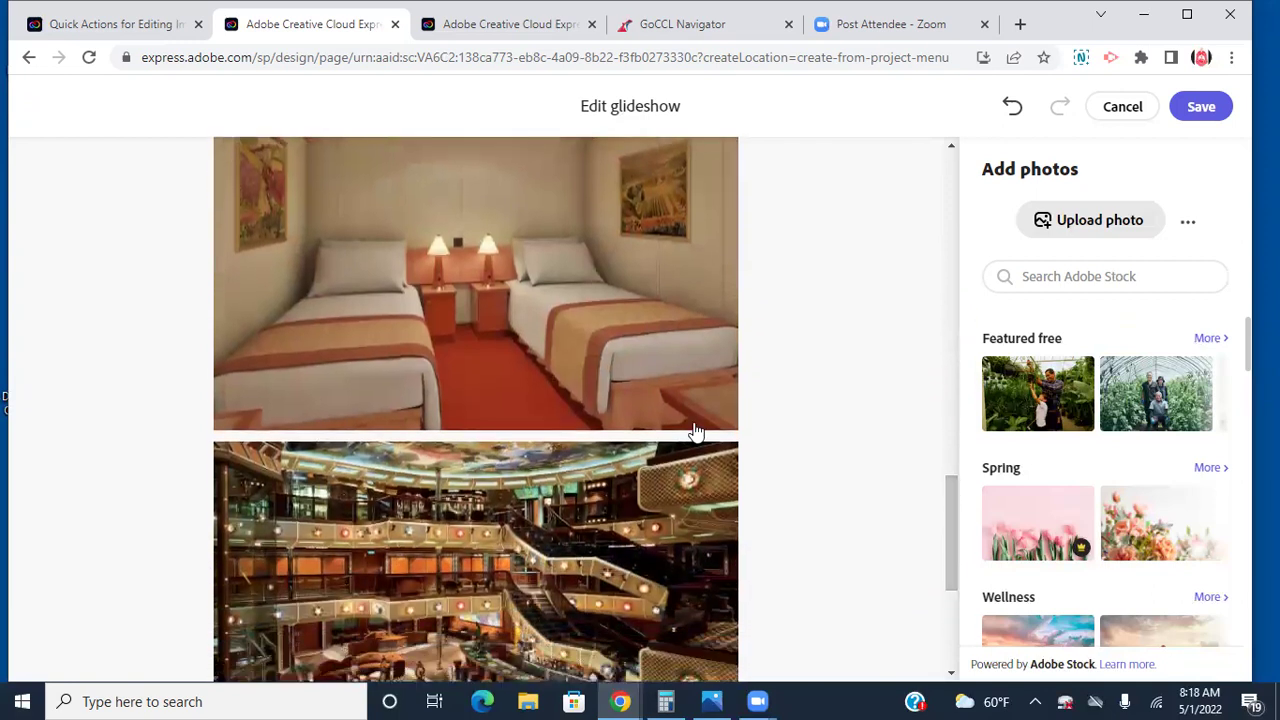
# Move the cabin bedroom photo up to first place in the glideshow
pyautogui.click(588, 398)
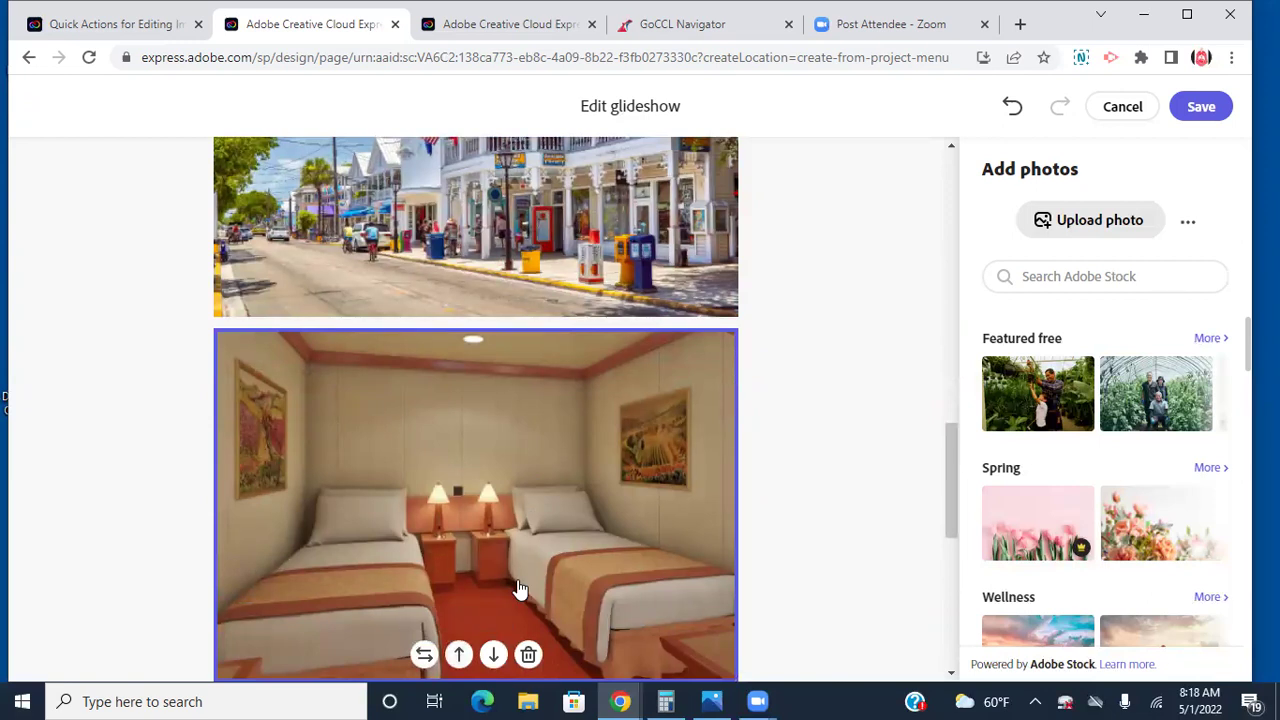
pyautogui.click(517, 590)
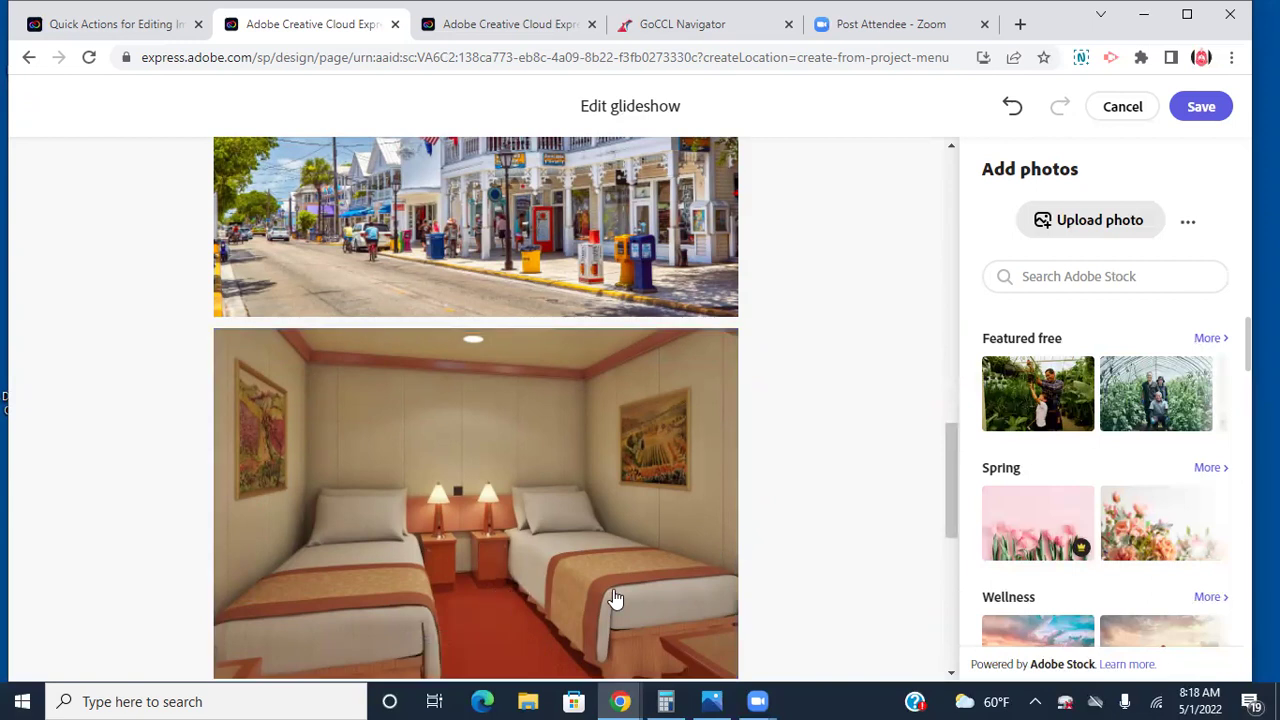
pyautogui.scroll(-2, 948, 440)
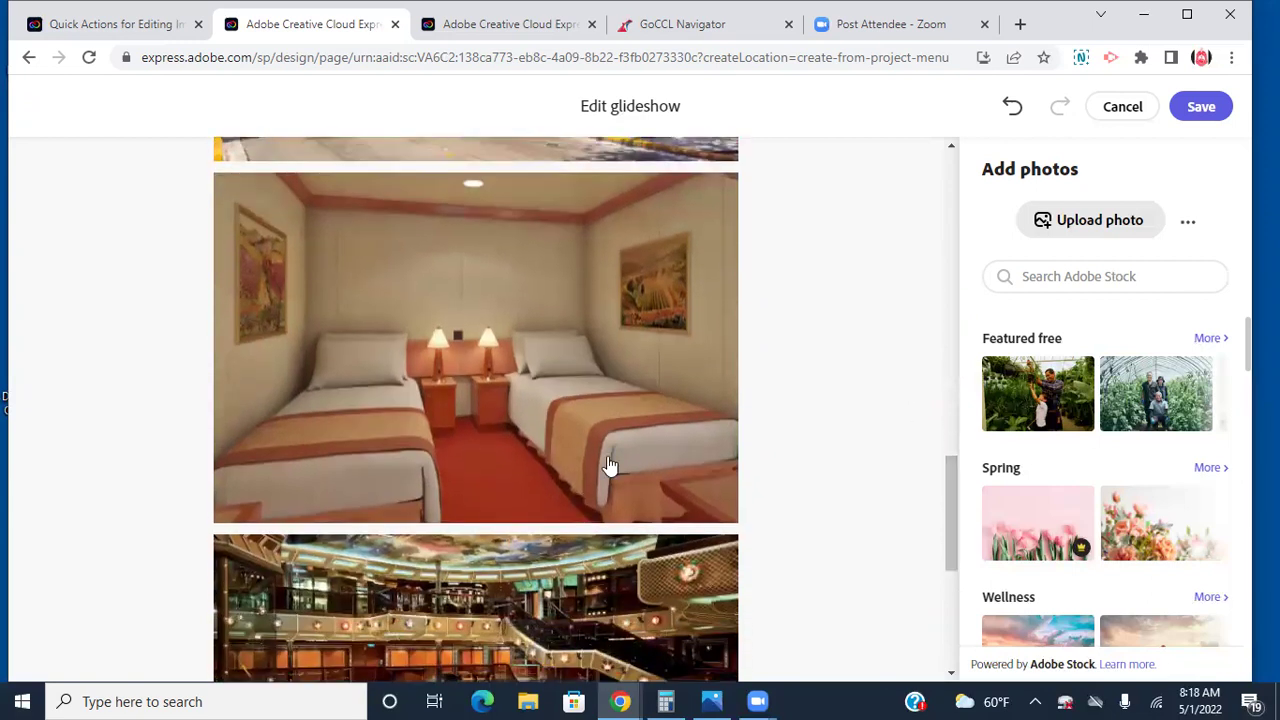
pyautogui.click(463, 480)
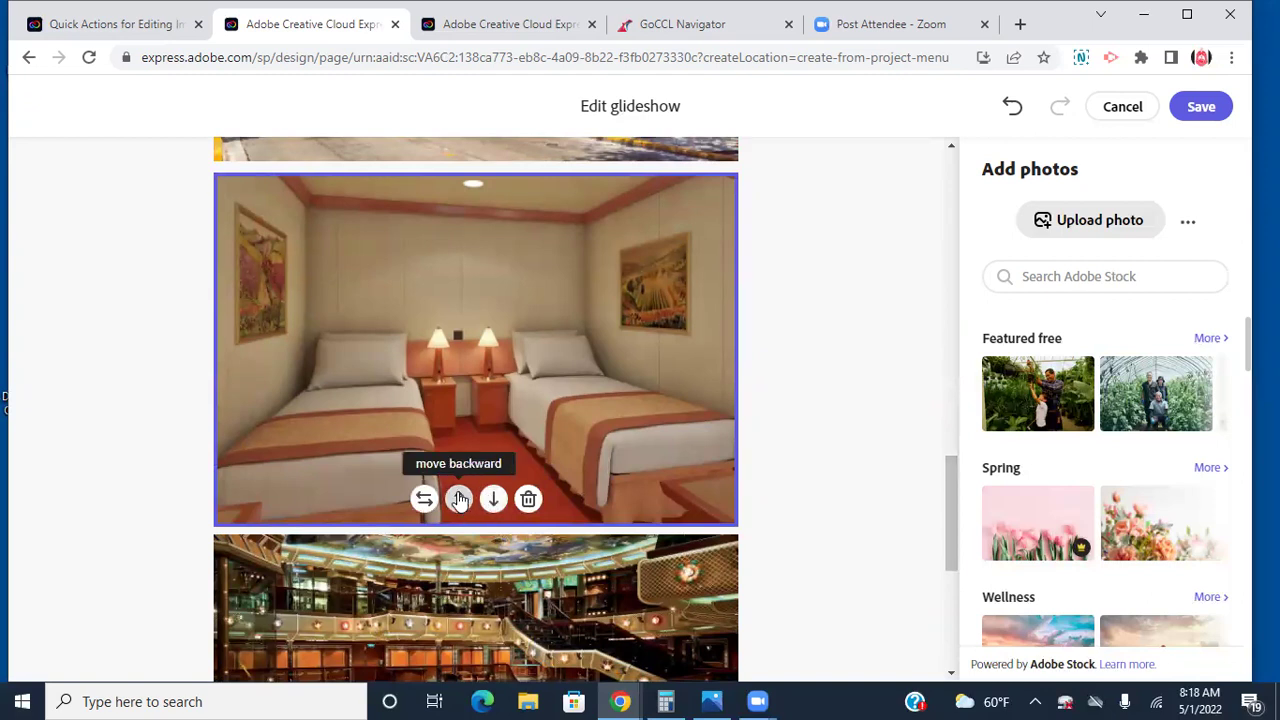
pyautogui.click(459, 499)
pyautogui.click(459, 499)
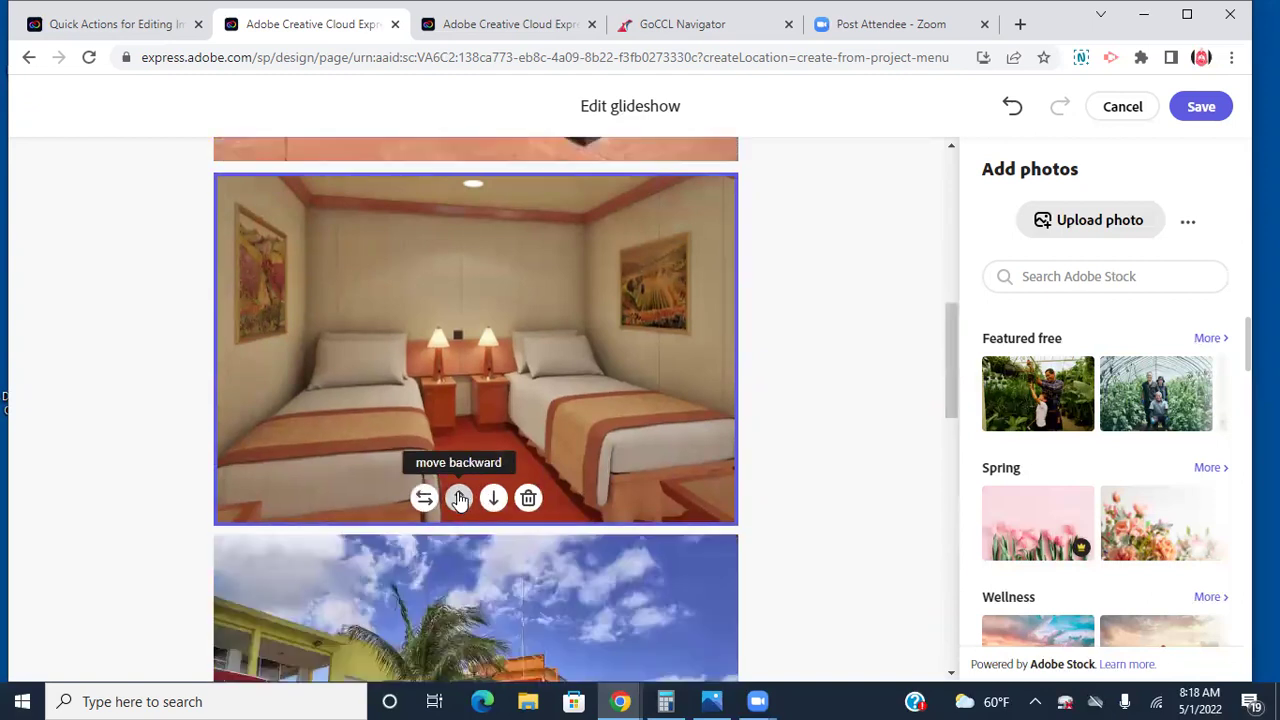
pyautogui.click(459, 499)
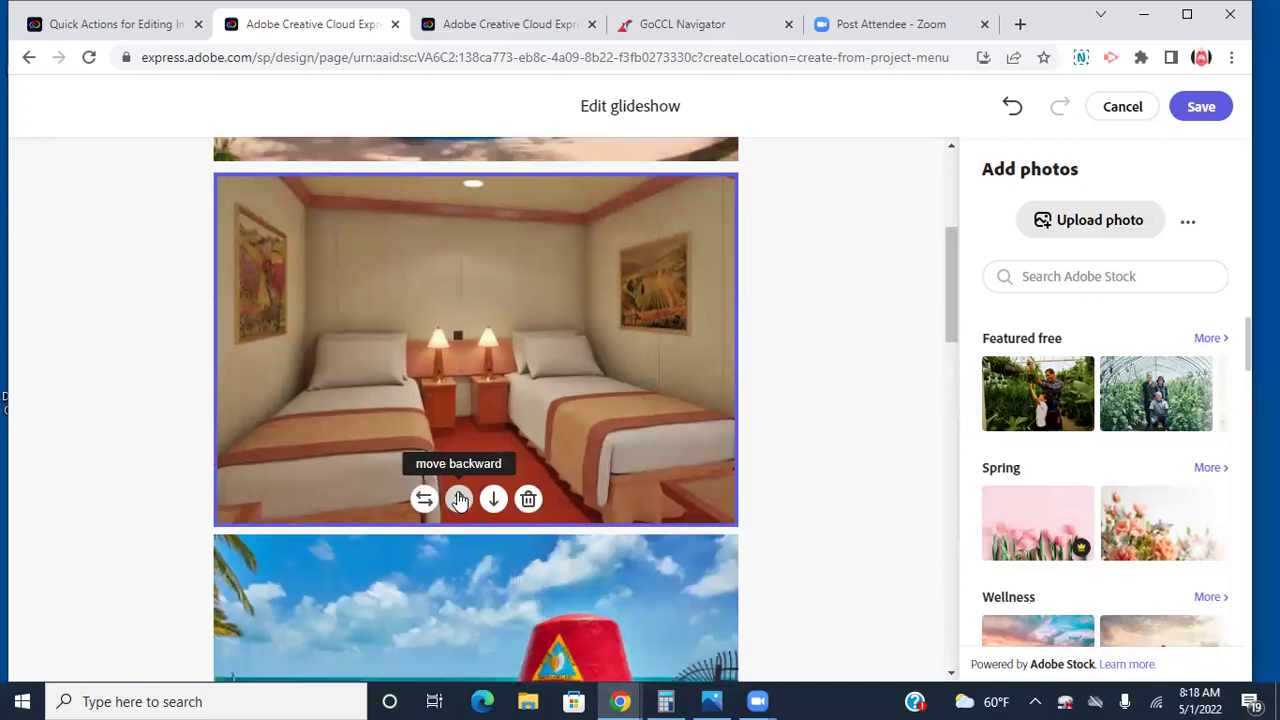
pyautogui.click(459, 499)
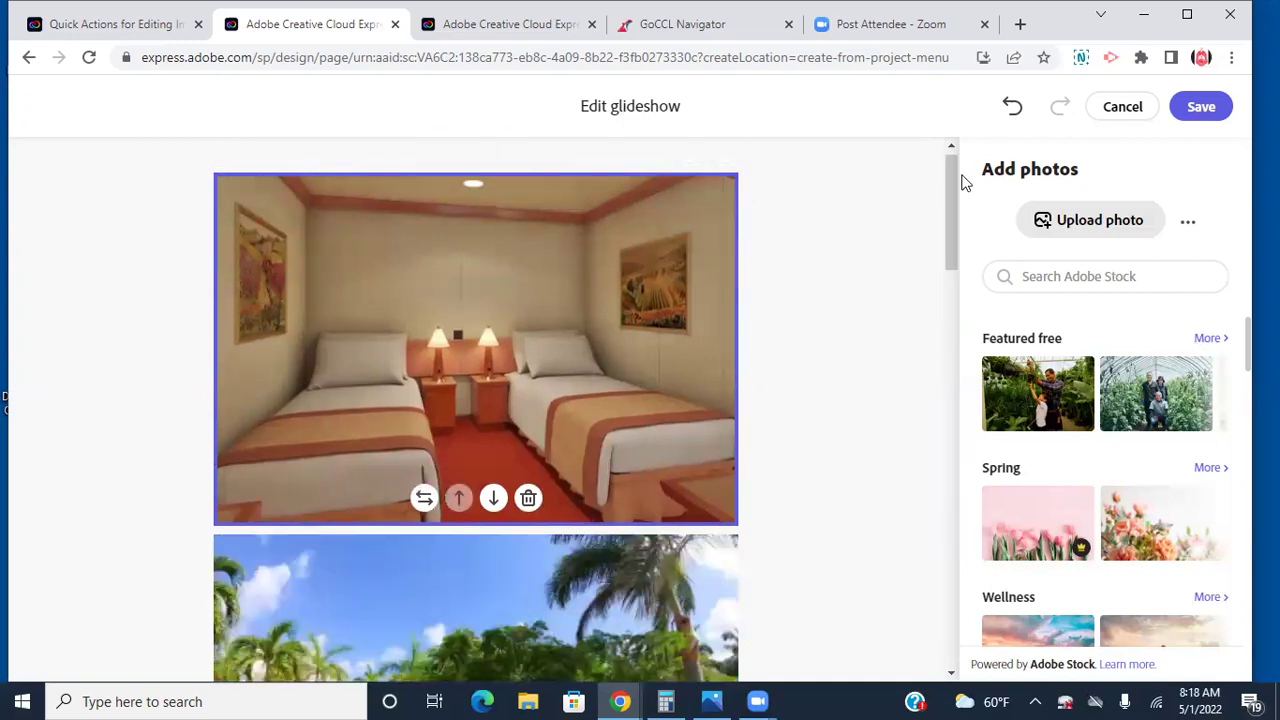
pyautogui.moveTo(950, 184); pyautogui.dragTo(952, 176)
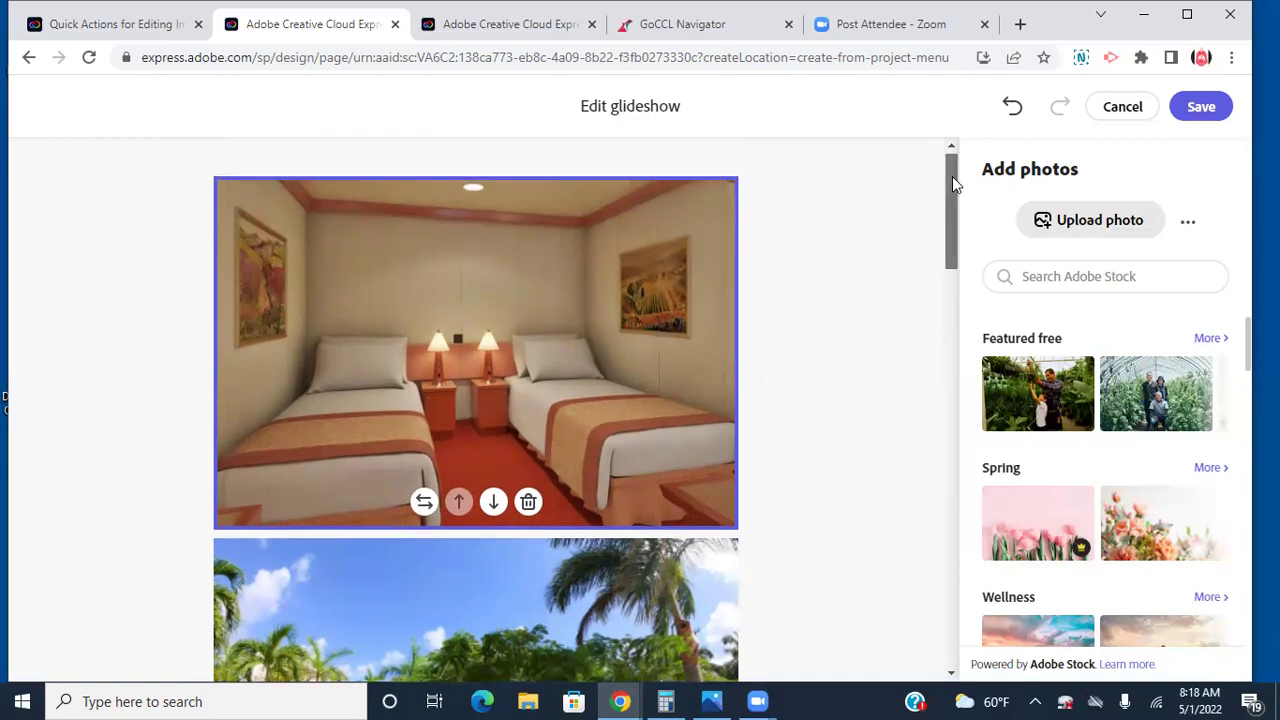
pyautogui.moveTo(952, 176); pyautogui.dragTo(954, 542)
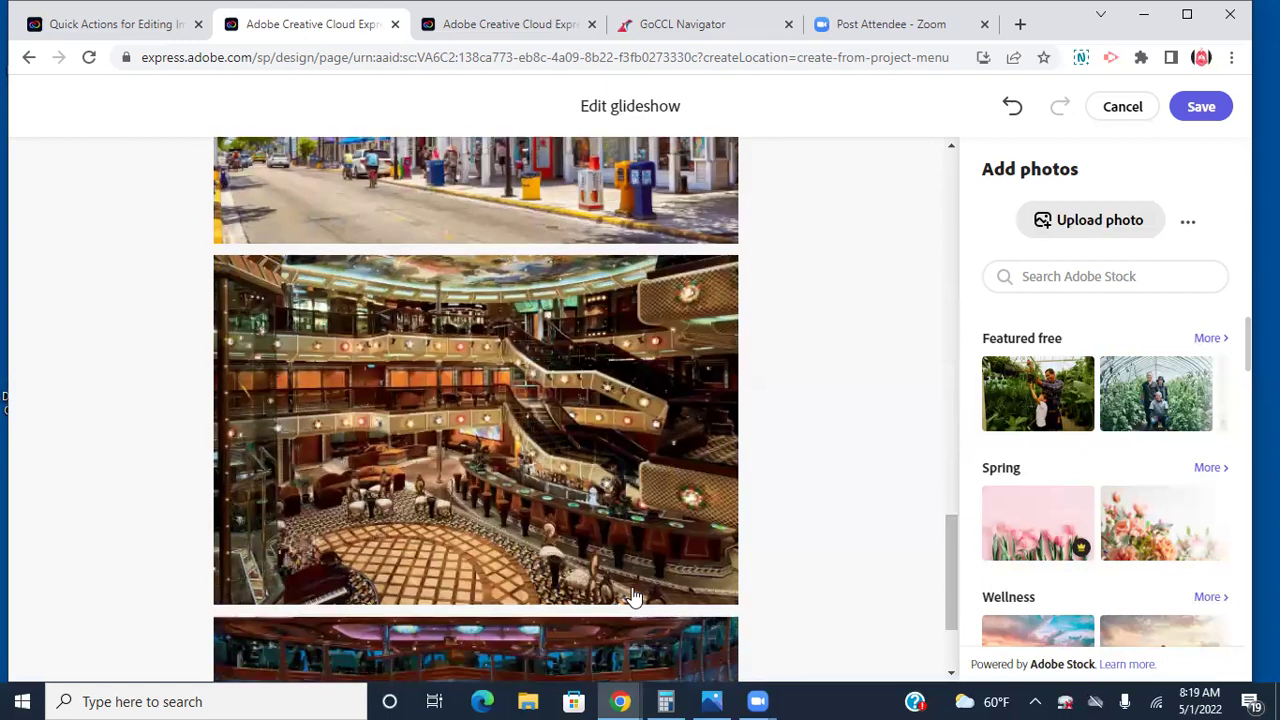
# Move the atrium photo up to second place
pyautogui.click(470, 476)
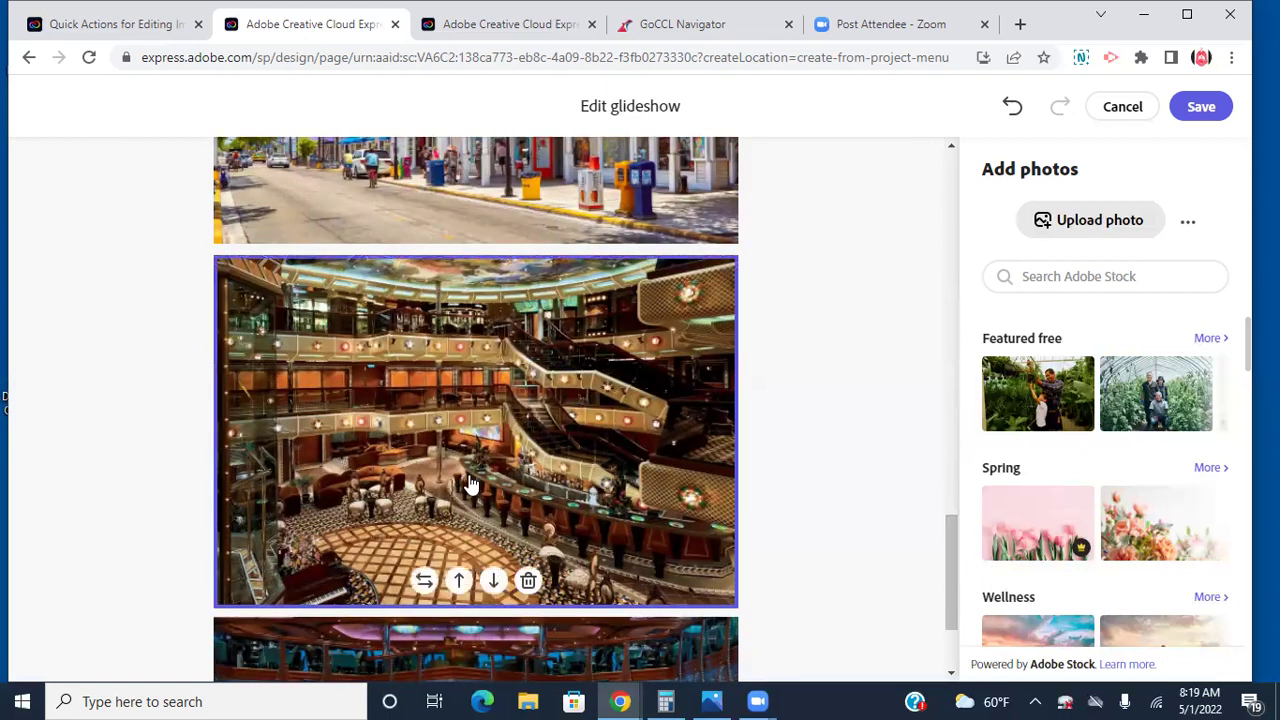
pyautogui.click(459, 581)
pyautogui.click(459, 581)
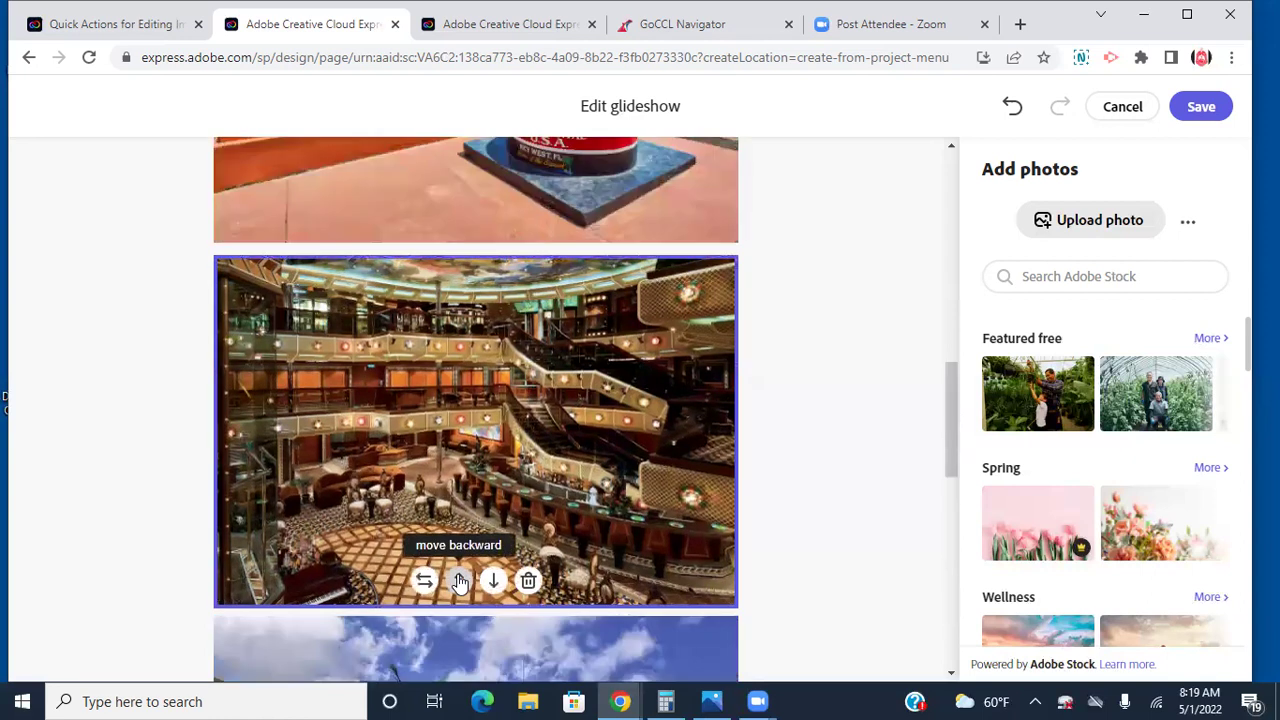
pyautogui.click(459, 581)
pyautogui.click(459, 581)
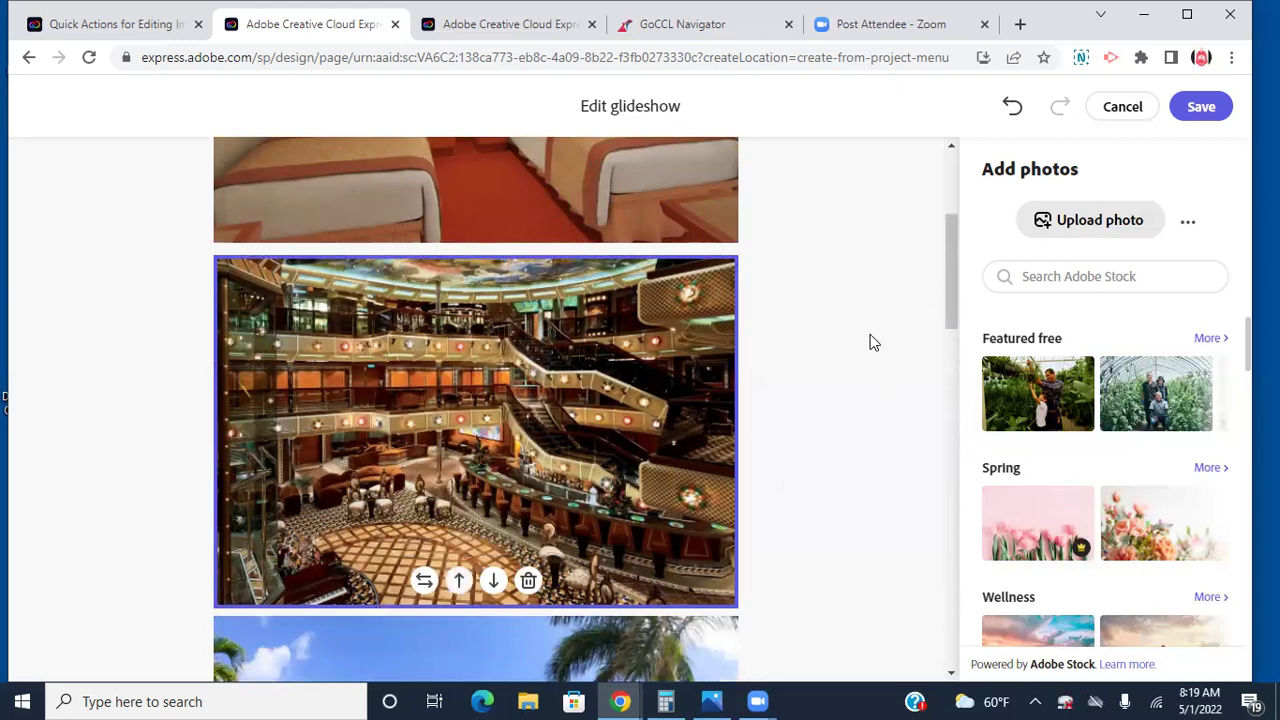
# Move the Monet Restaurant photo up to sit right after the atrium photo
pyautogui.moveTo(954, 231); pyautogui.dragTo(954, 600)
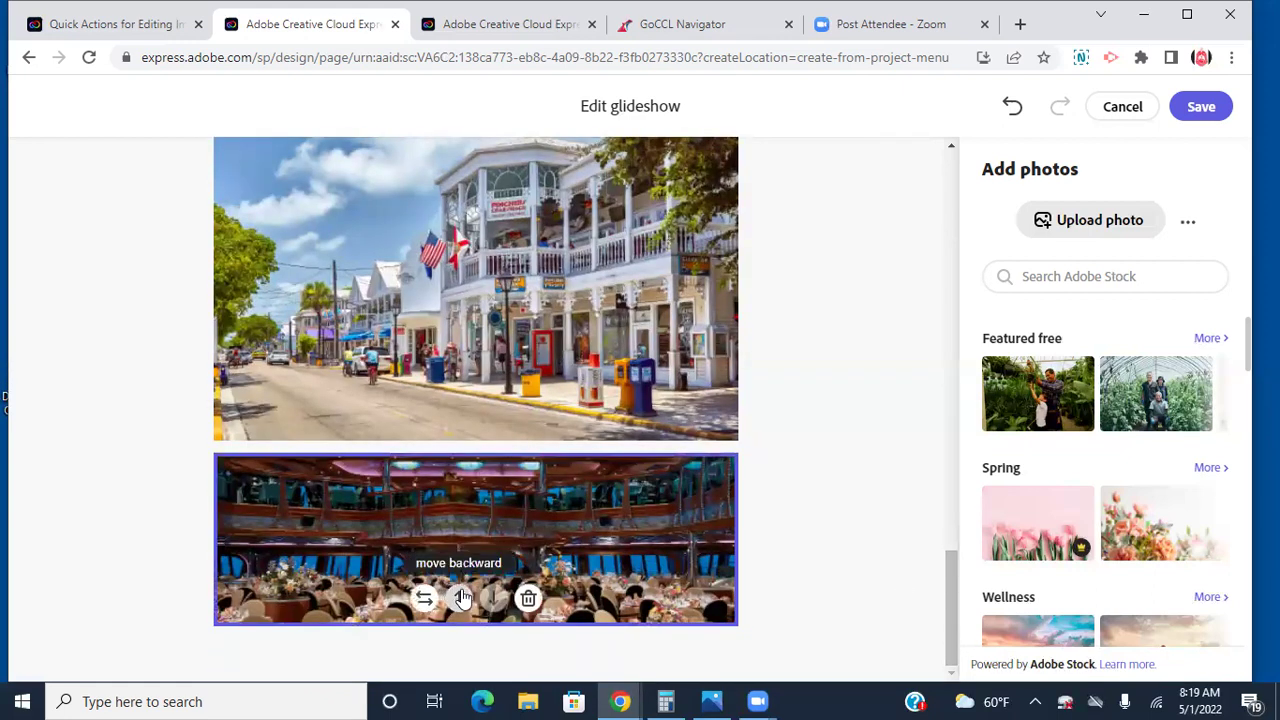
pyautogui.click(460, 597)
pyautogui.click(460, 597)
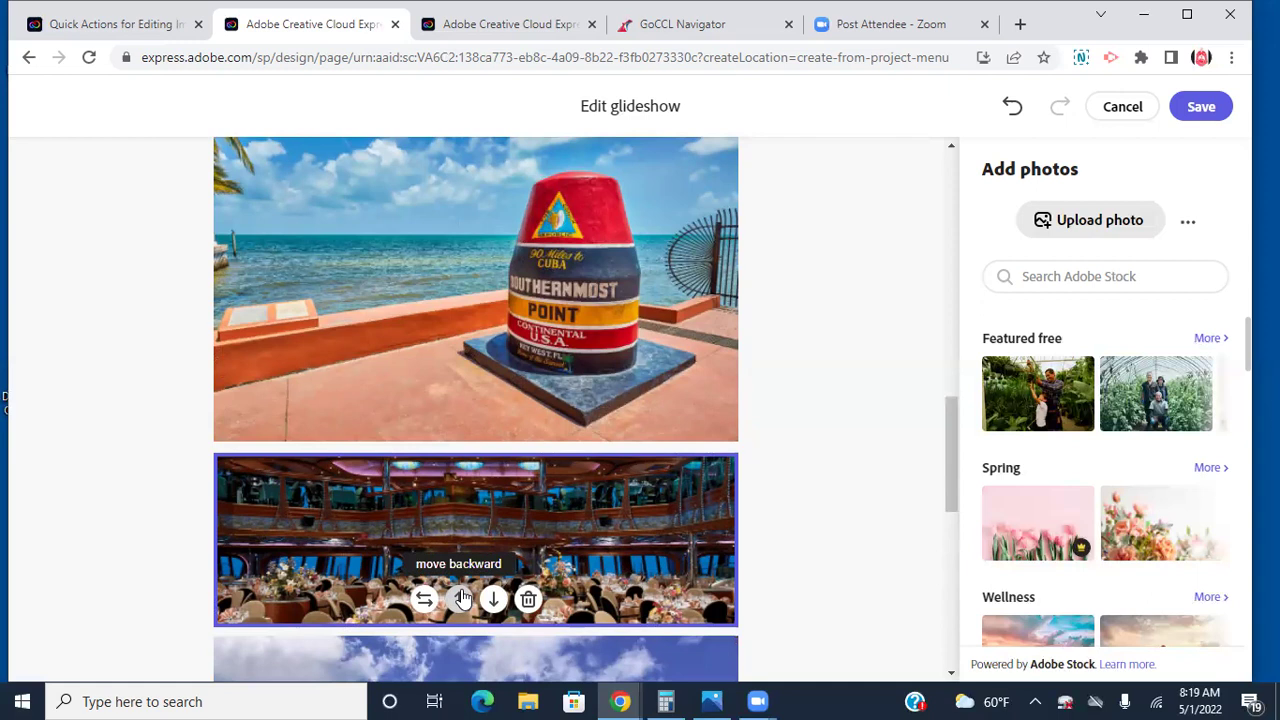
pyautogui.click(460, 597)
pyautogui.click(460, 597)
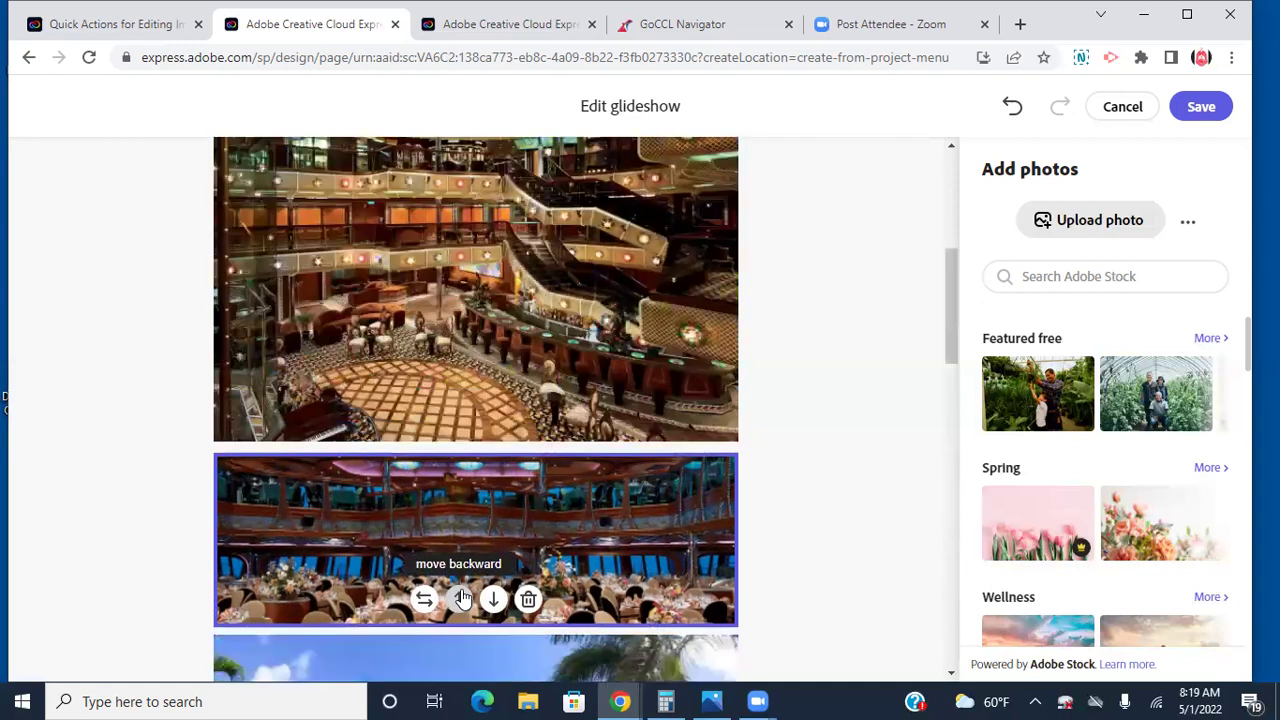
pyautogui.moveTo(948, 289); pyautogui.dragTo(948, 189)
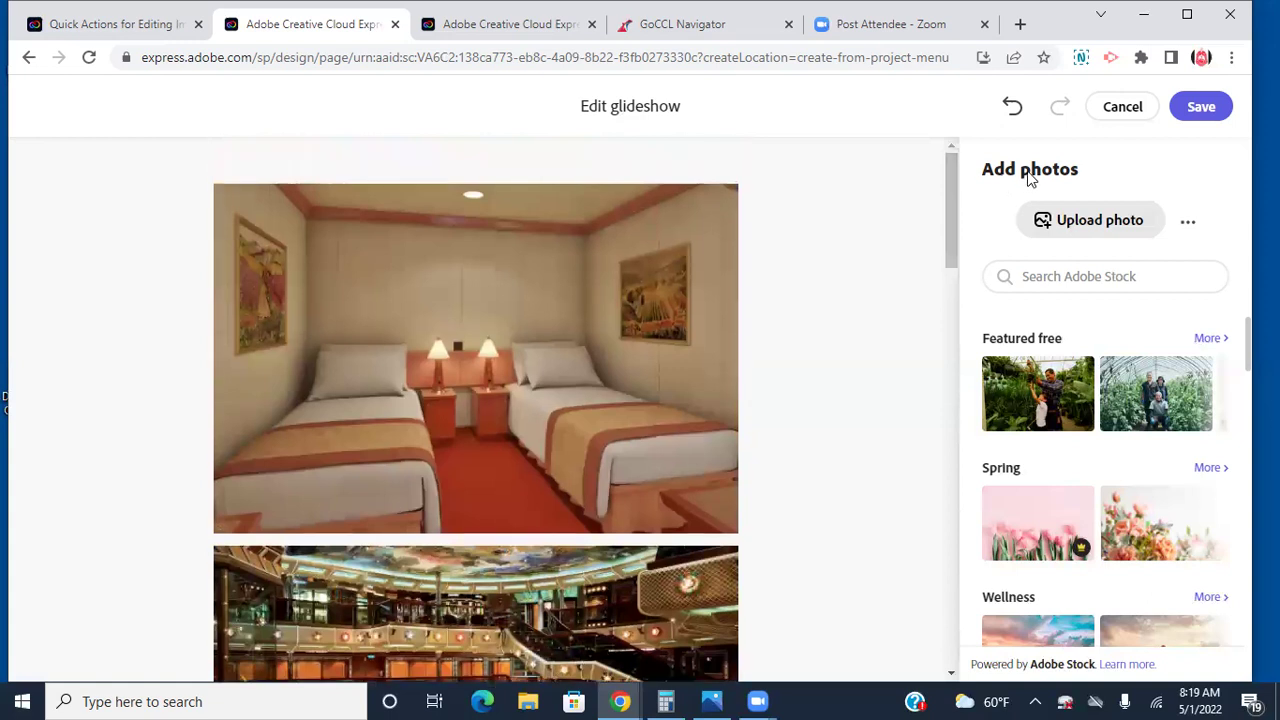
# Save the glideshow, then add an H2 text block to the cabin photo's card
pyautogui.click(1207, 110)
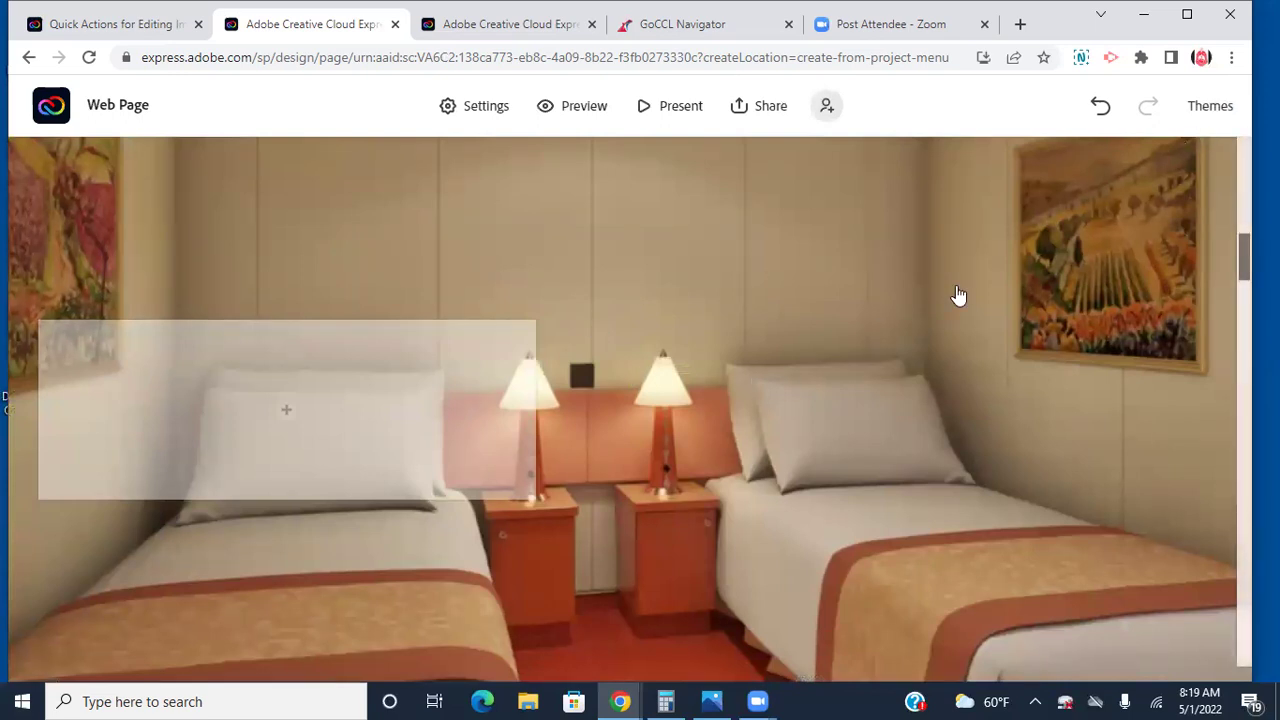
pyautogui.click(287, 416)
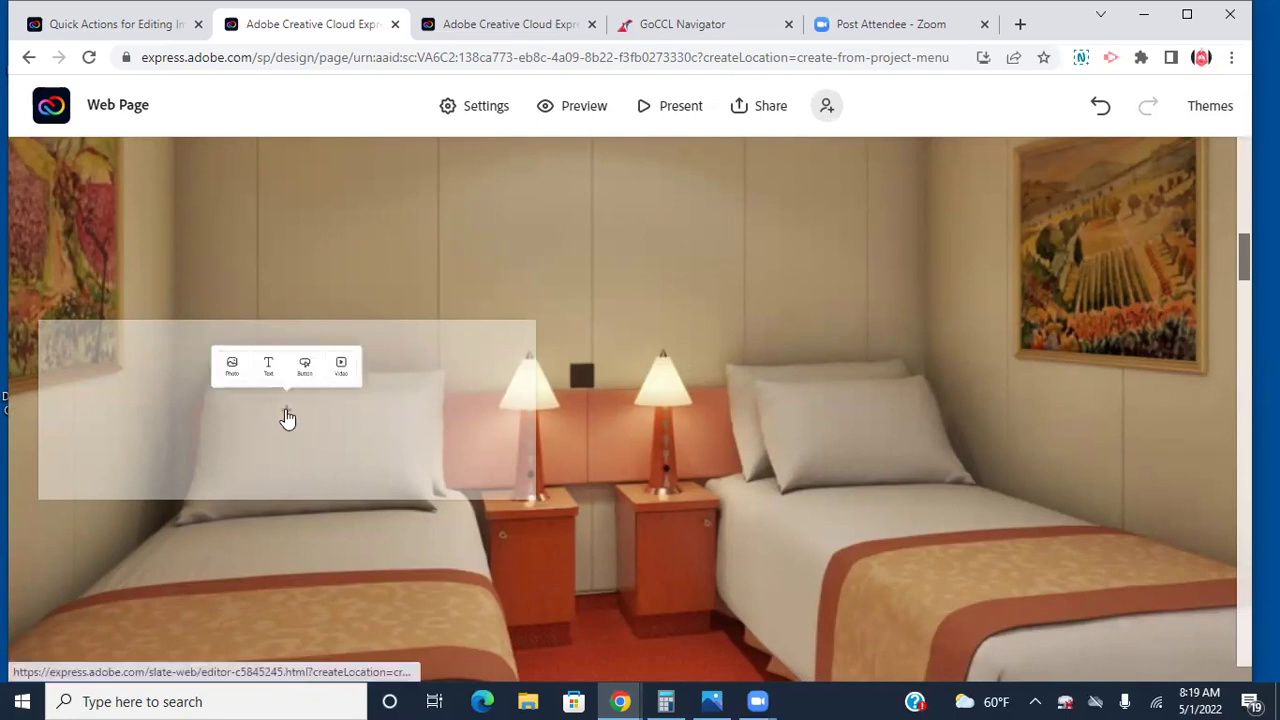
pyautogui.click(258, 367)
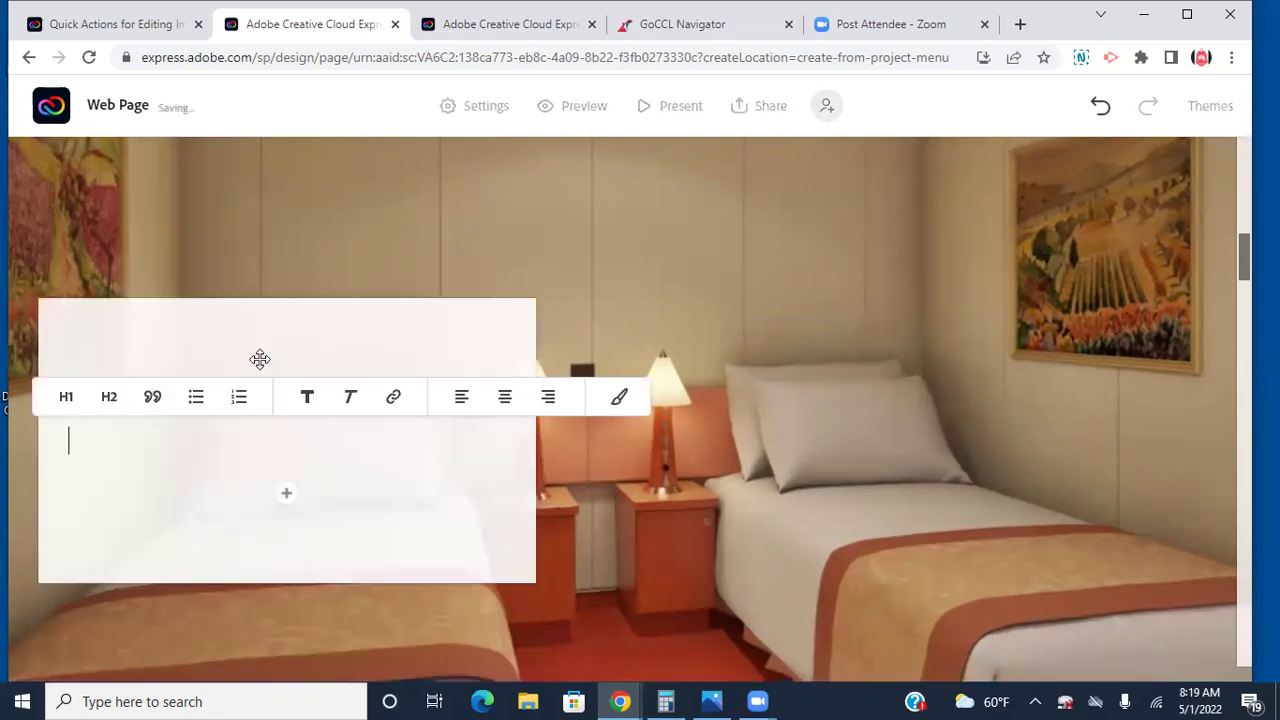
pyautogui.click(109, 398)
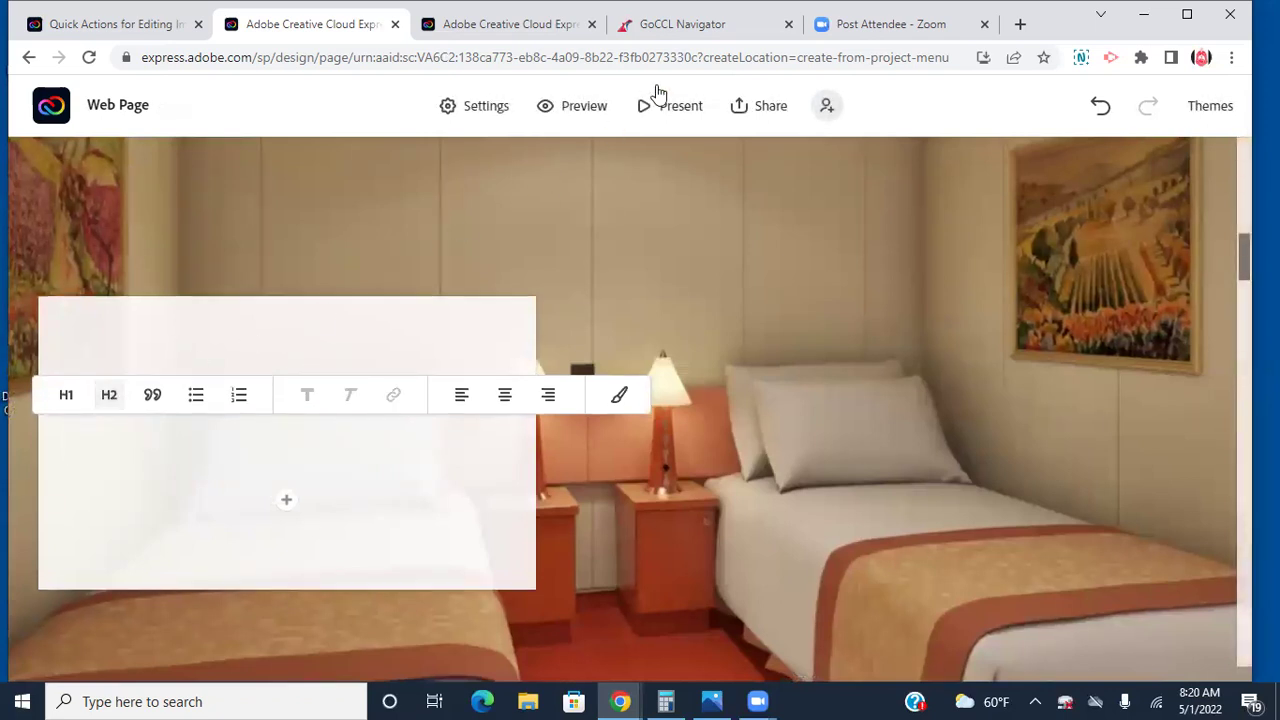
# Check the UPPER / LOWER (1A) stateroom in the 4-Day Western Caribbean Quick Quote, then return to the editor
pyautogui.click(690, 35)
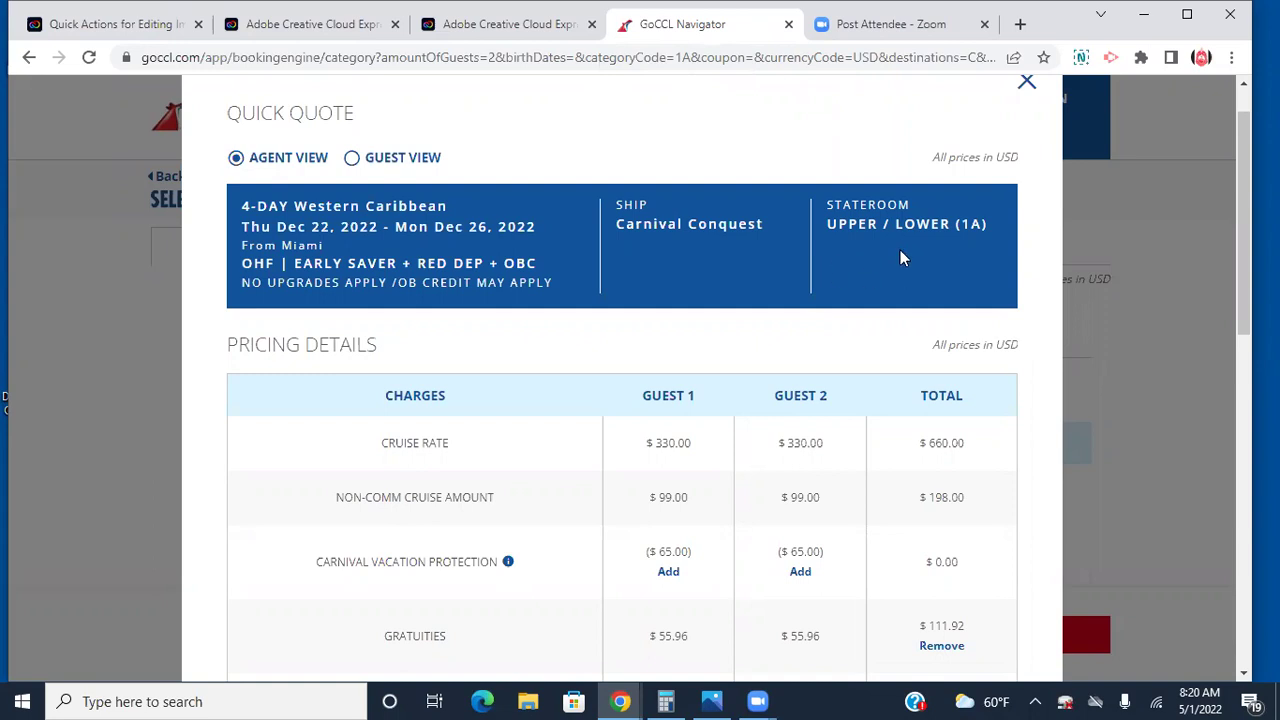
pyautogui.click(487, 37)
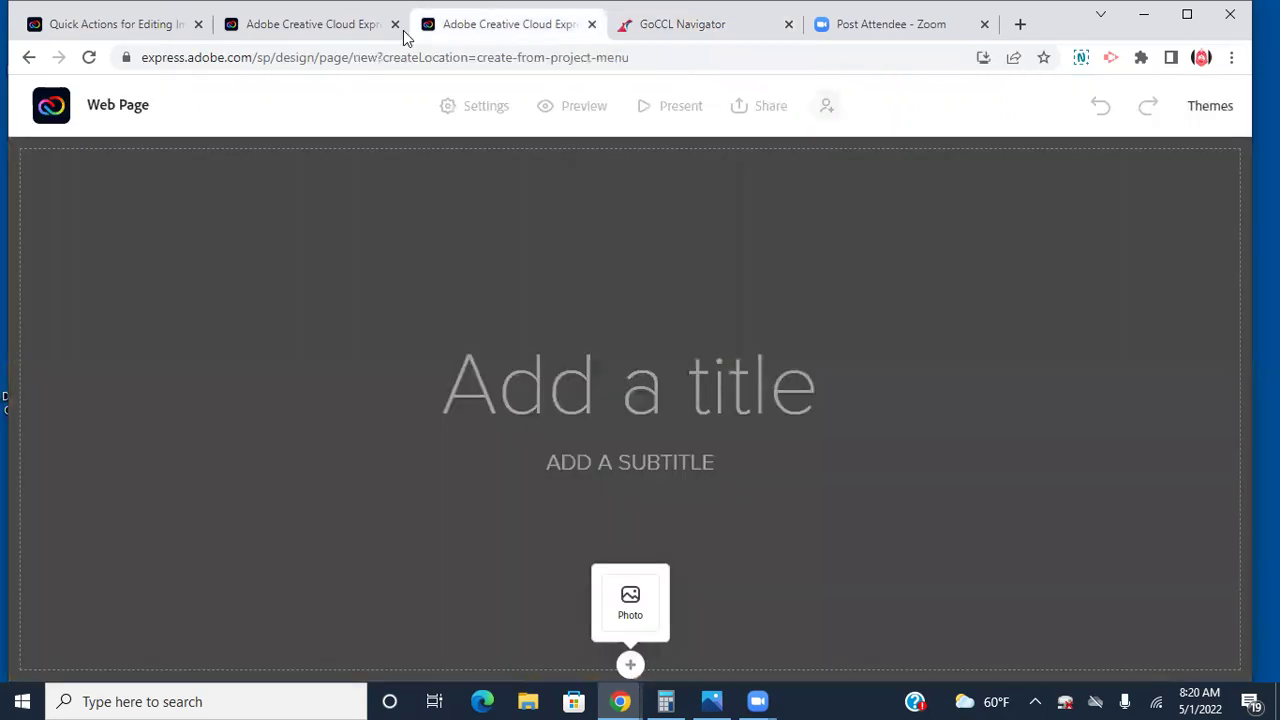
# Type 'Interior Cabin - Upper Deck' into the cabin photo's H2 heading, correcting a typo
pyautogui.click(356, 37)
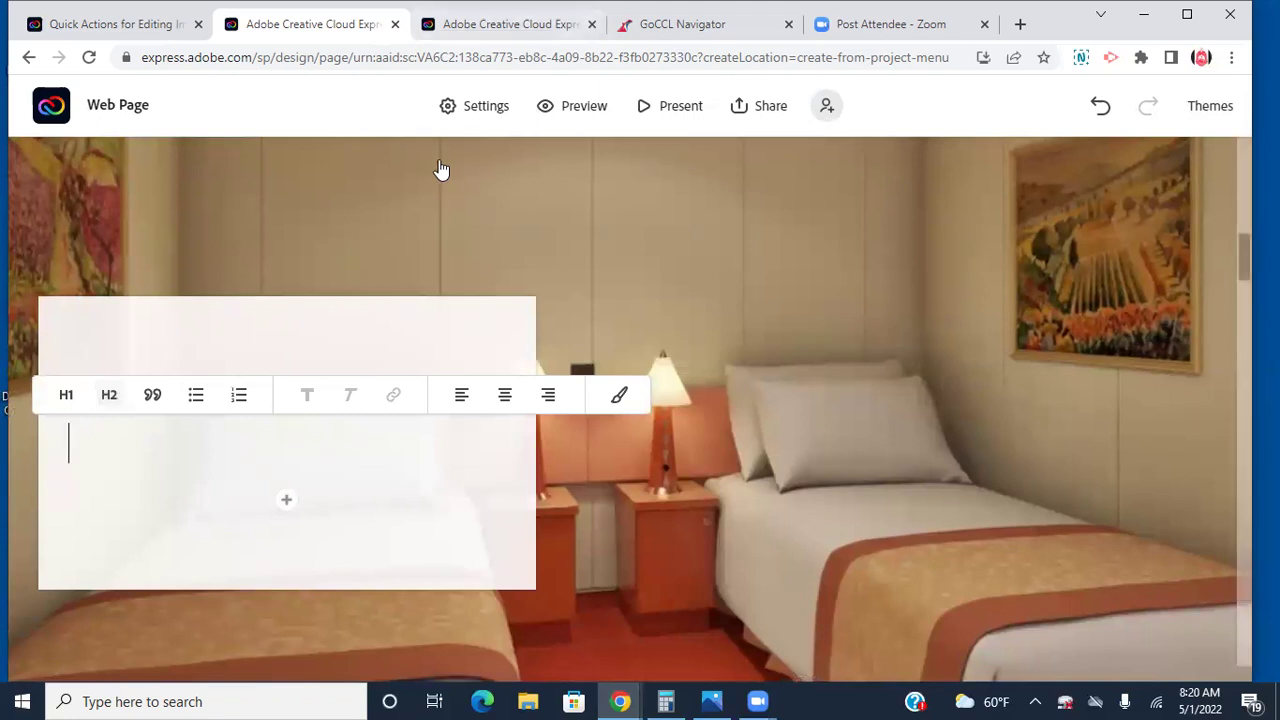
pyautogui.write('Interi')
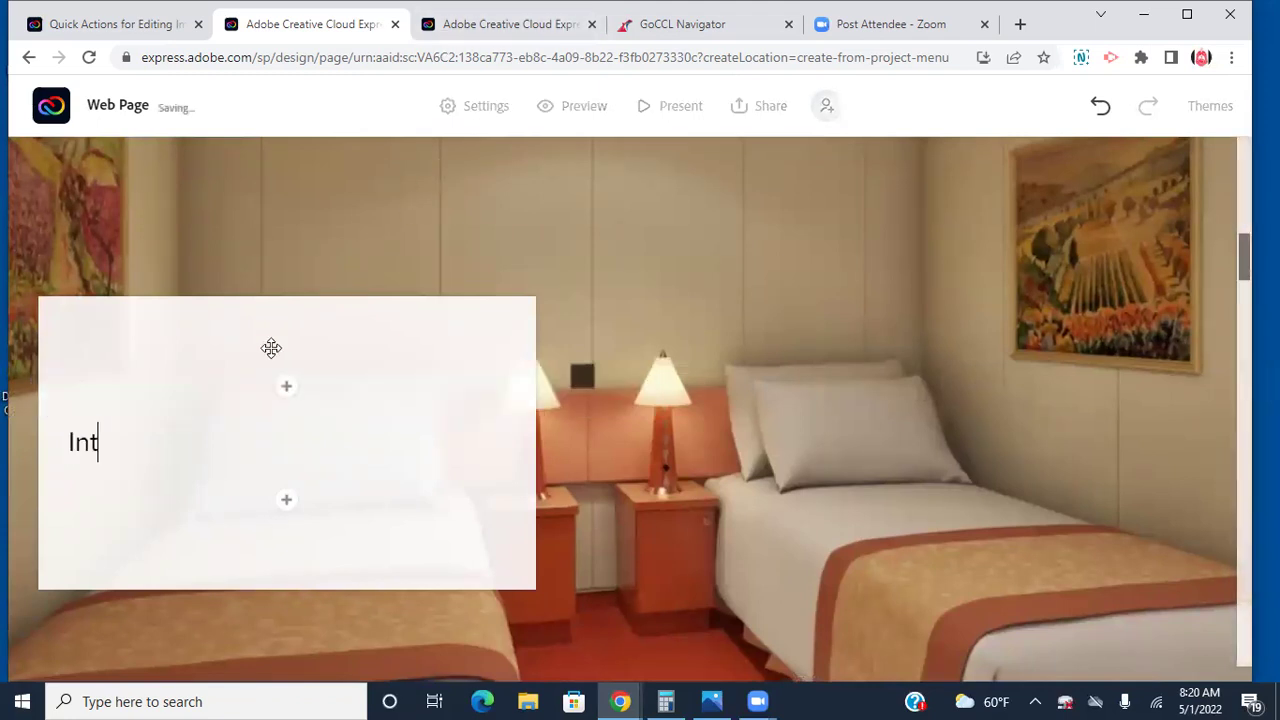
pyautogui.press('BackSpace')
pyautogui.write('or ')
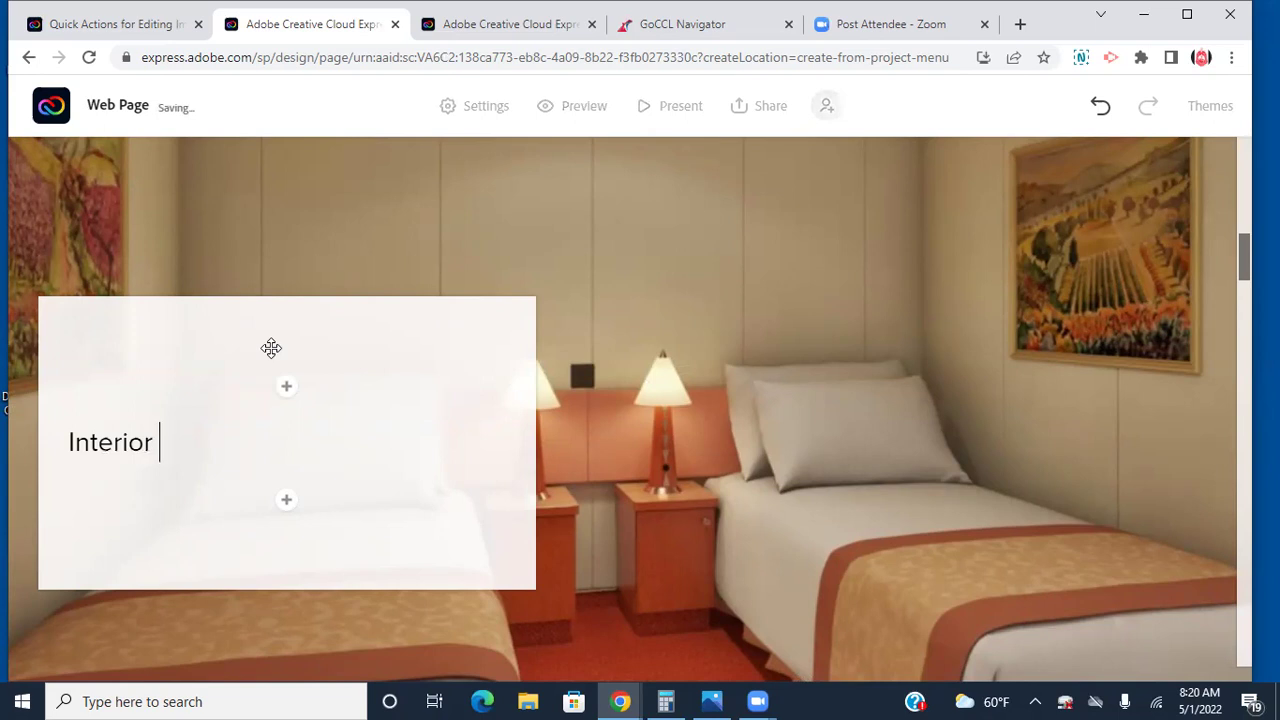
pyautogui.write('Cabin')
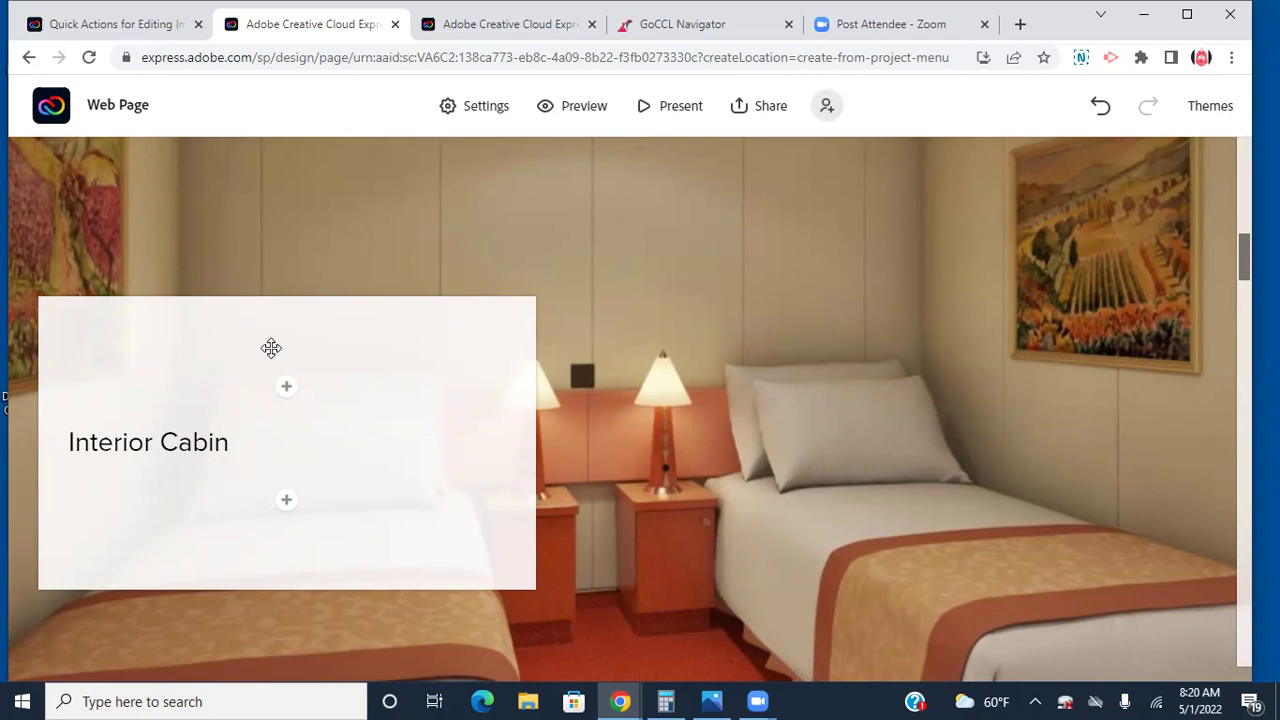
pyautogui.write('- Upp')
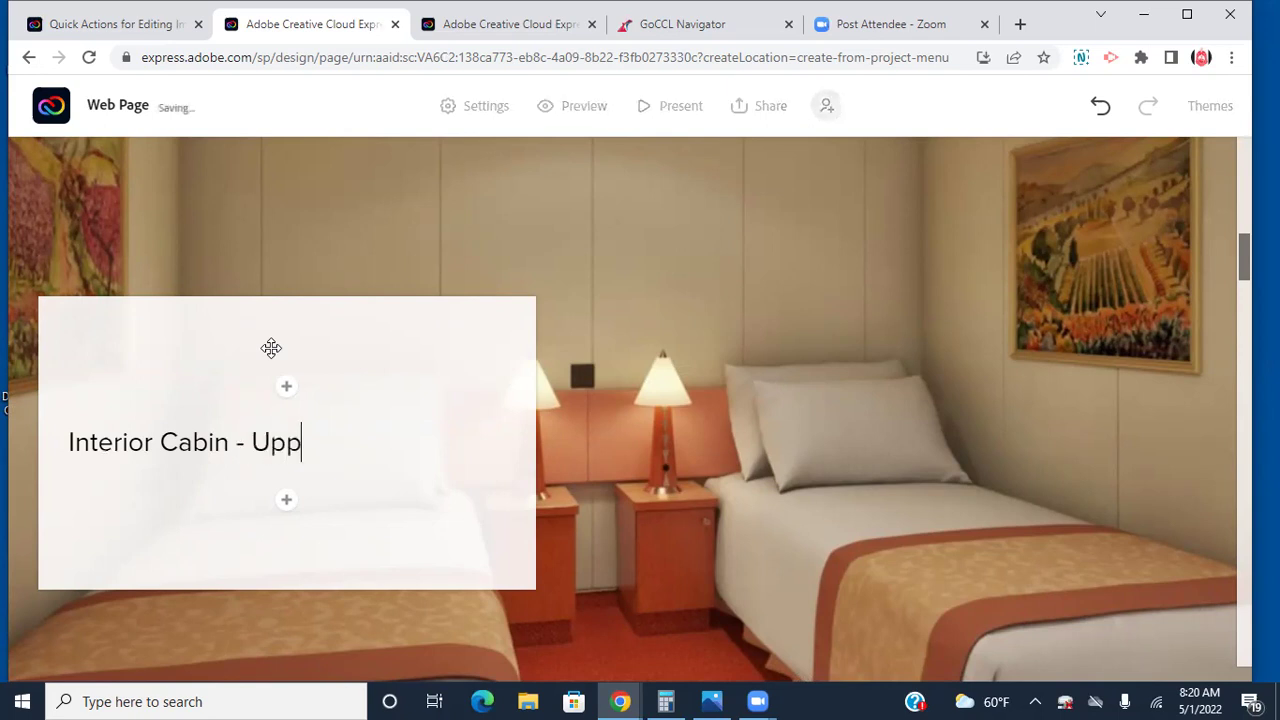
pyautogui.write('er Deck')
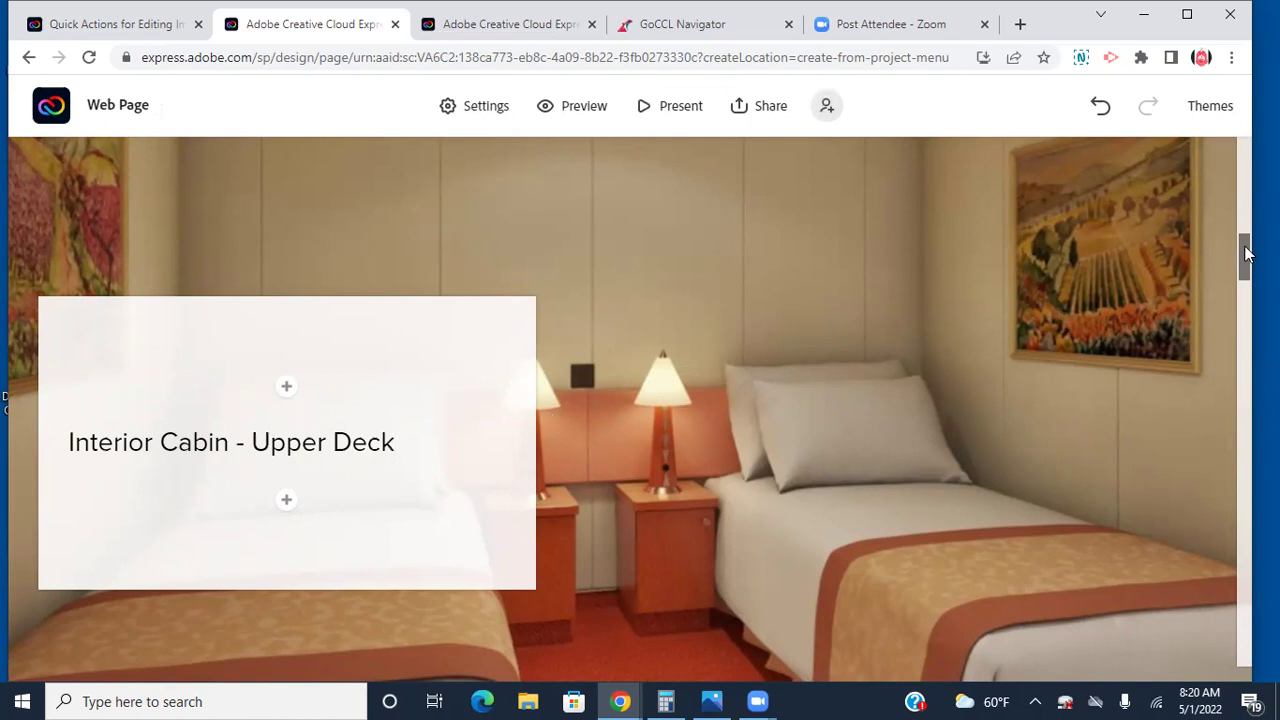
# Add an H2 text heading 'Piano Bar Lounge' to the atrium bar photo's card
pyautogui.moveTo(1245, 252); pyautogui.dragTo(1245, 319)
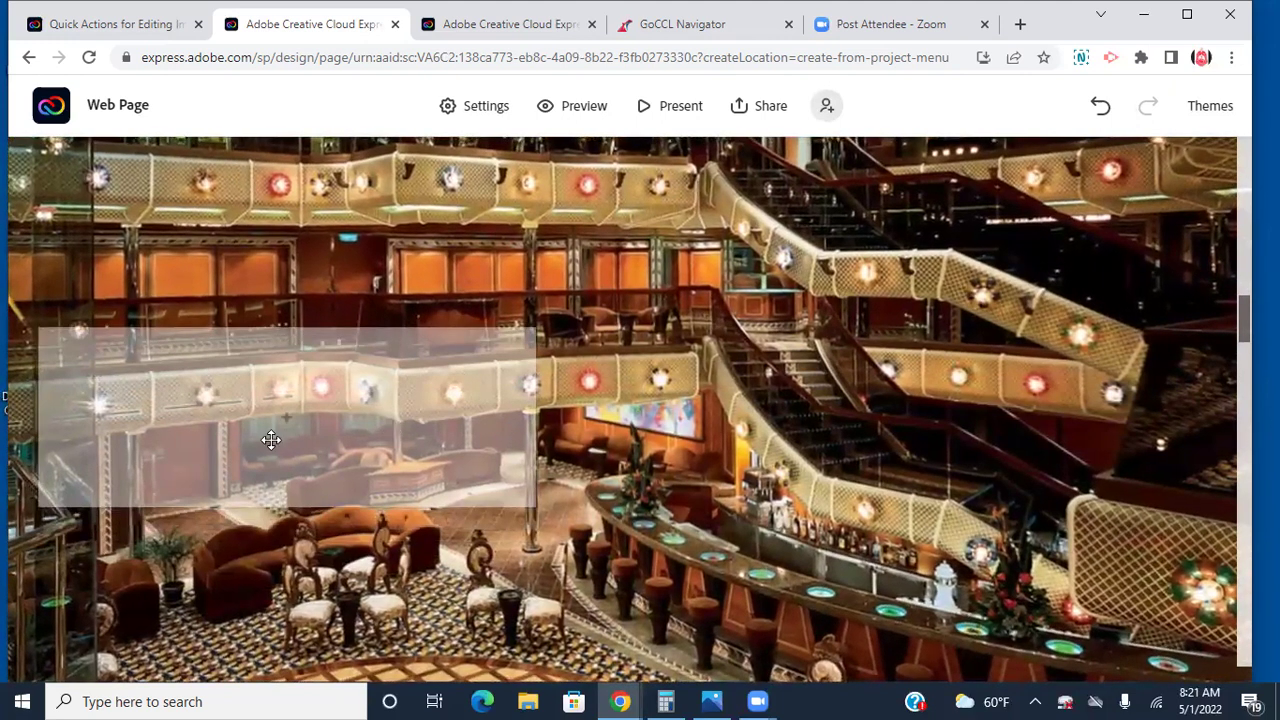
pyautogui.click(287, 420)
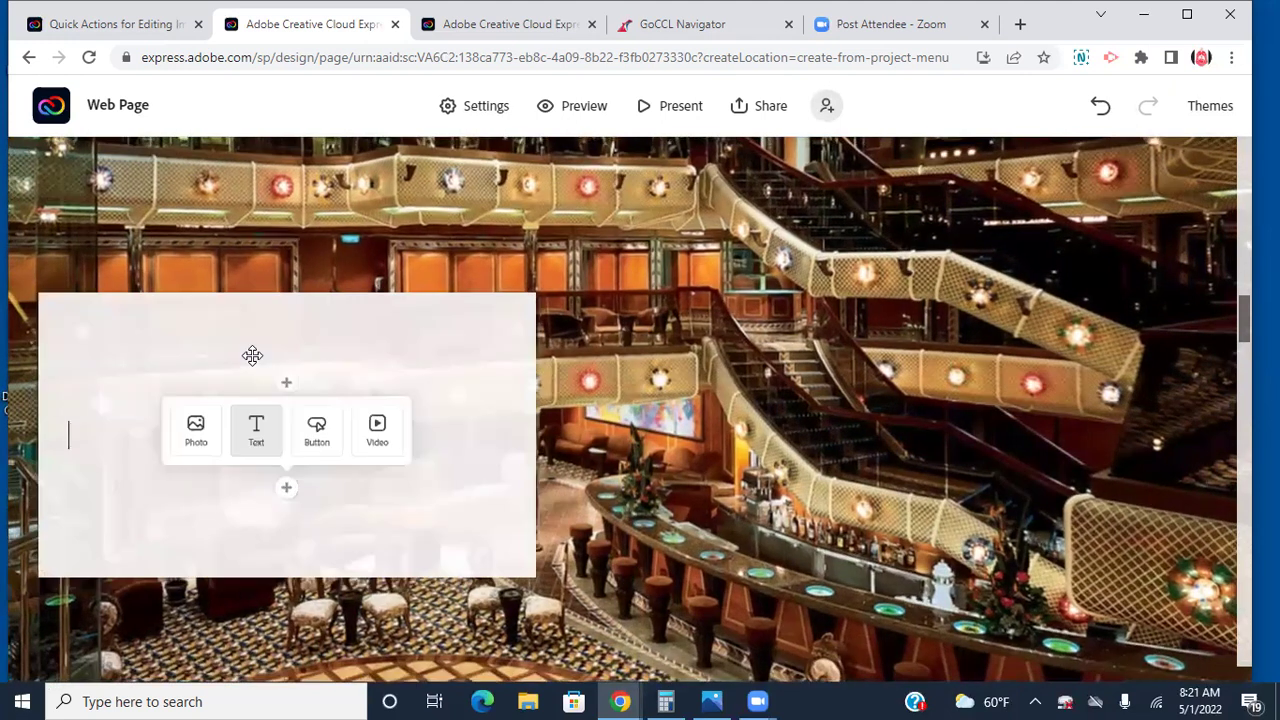
pyautogui.click(253, 362)
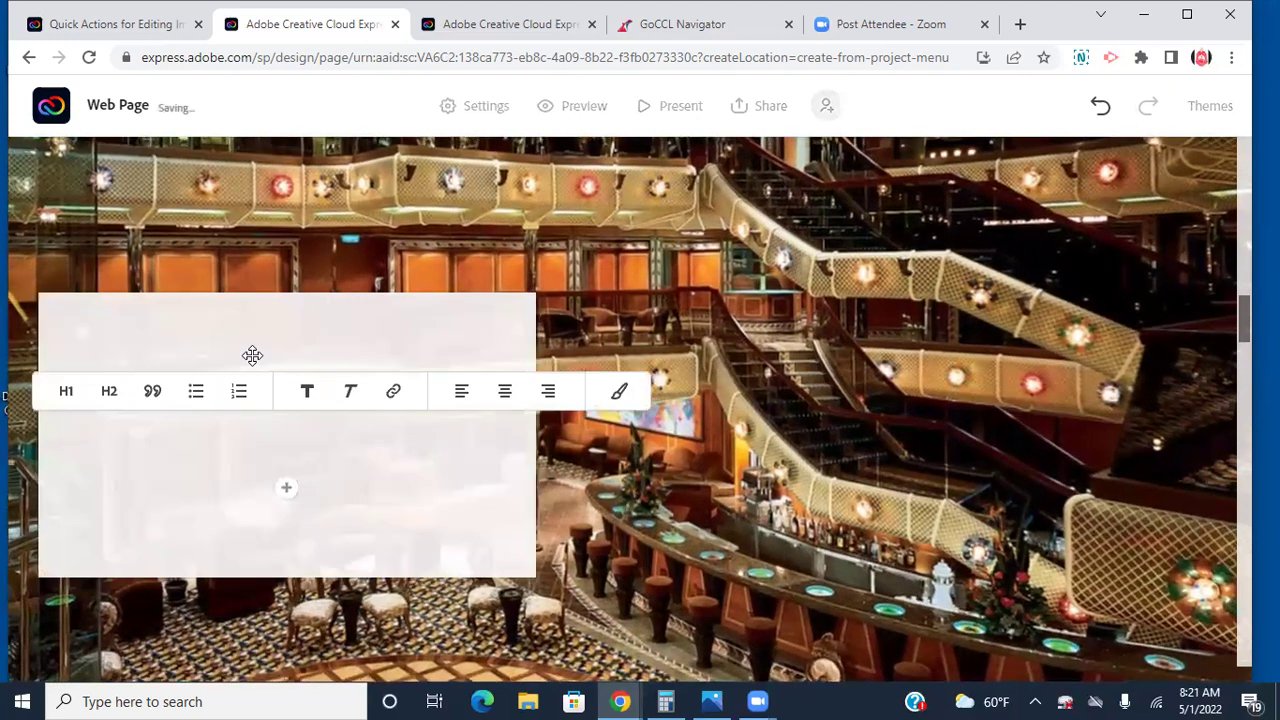
pyautogui.click(109, 392)
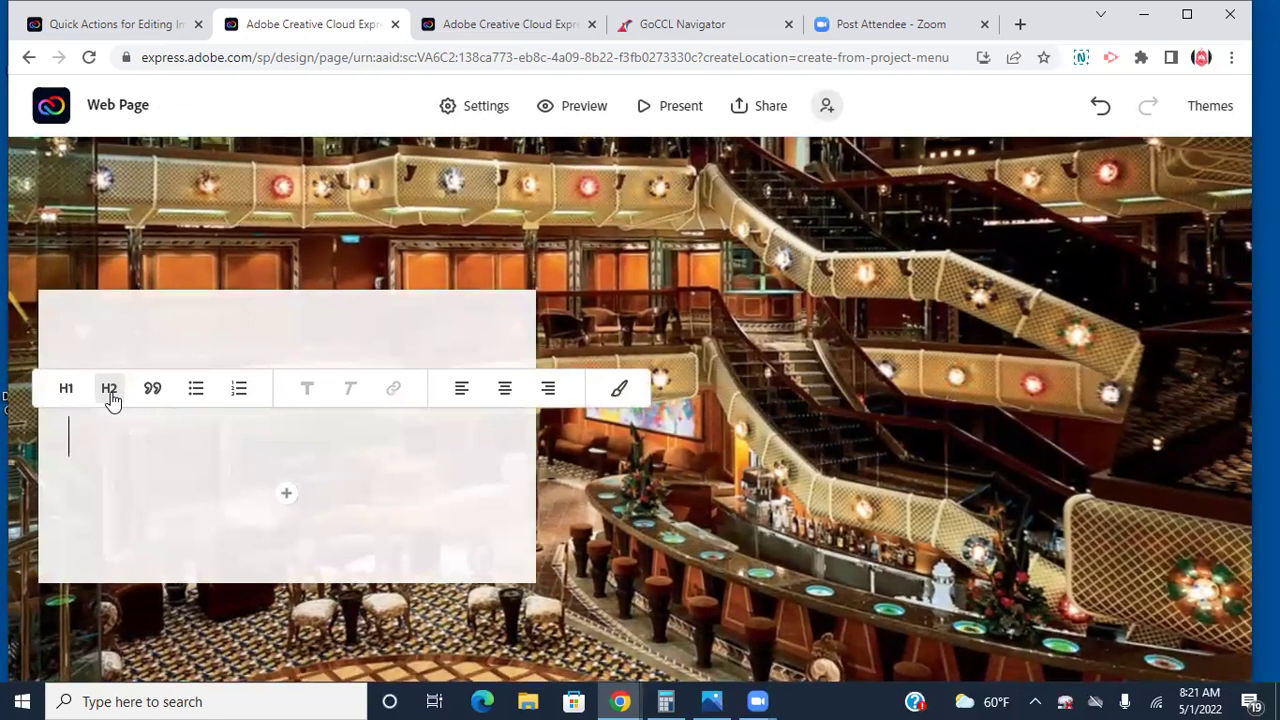
pyautogui.write('Piano ')
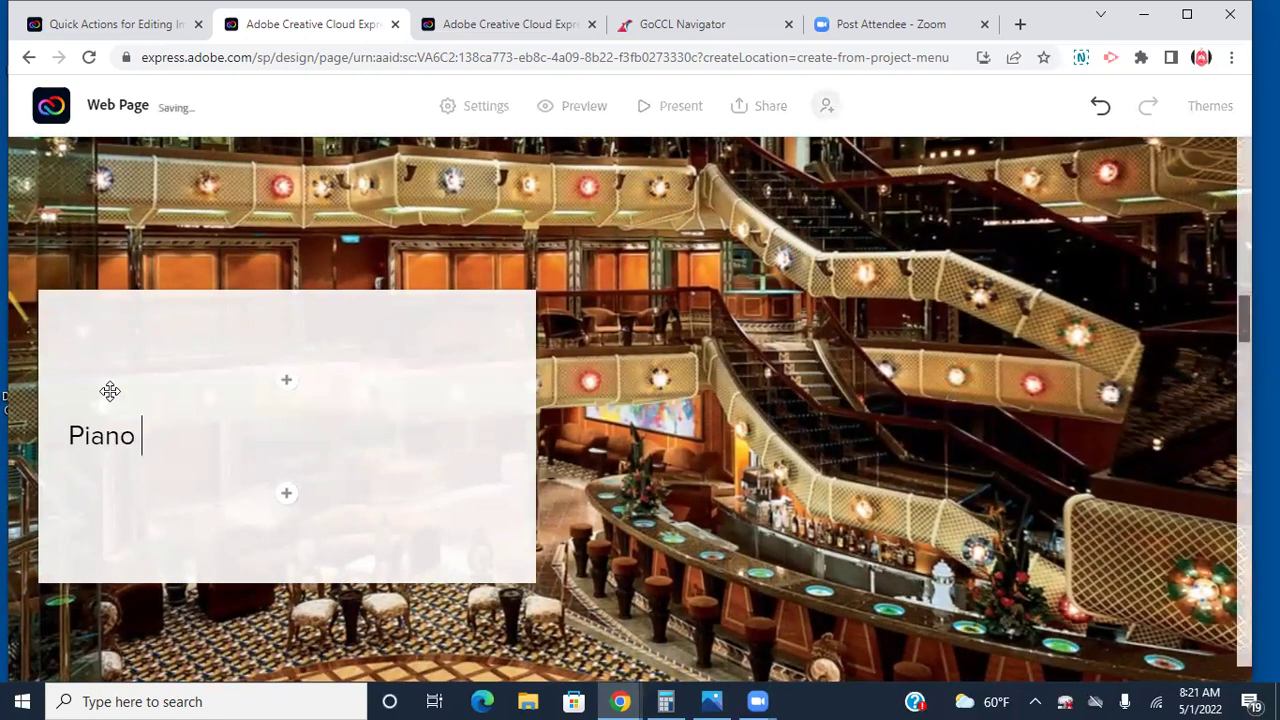
pyautogui.write('Bar Lounge')
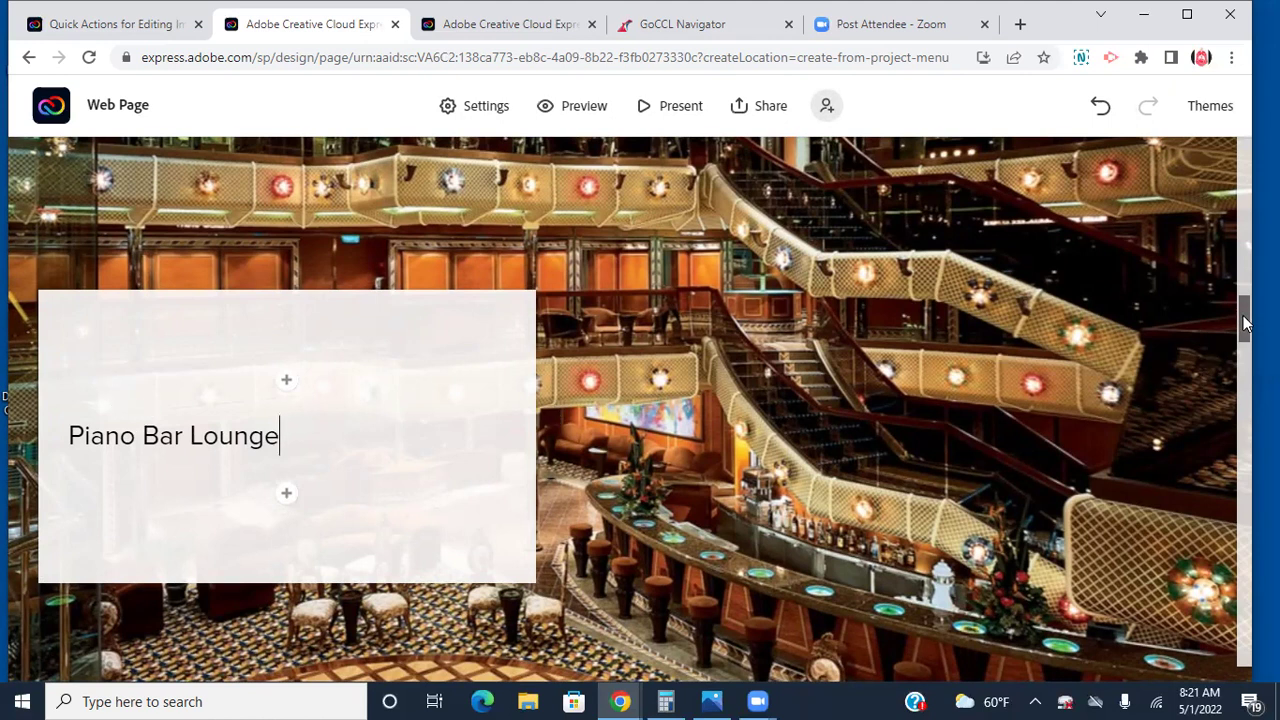
# Add an H2 text heading 'Dining Experiences' to the dining room photo's card
pyautogui.moveTo(1245, 316); pyautogui.dragTo(1245, 382)
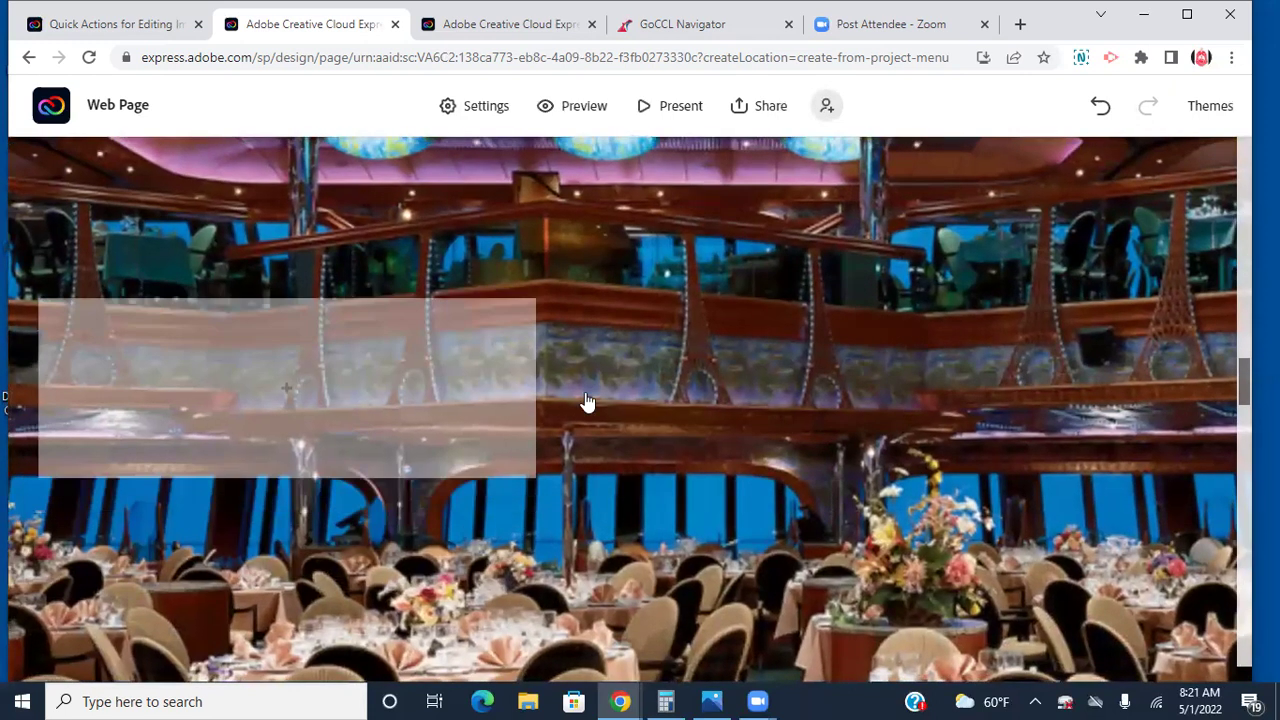
pyautogui.click(289, 395)
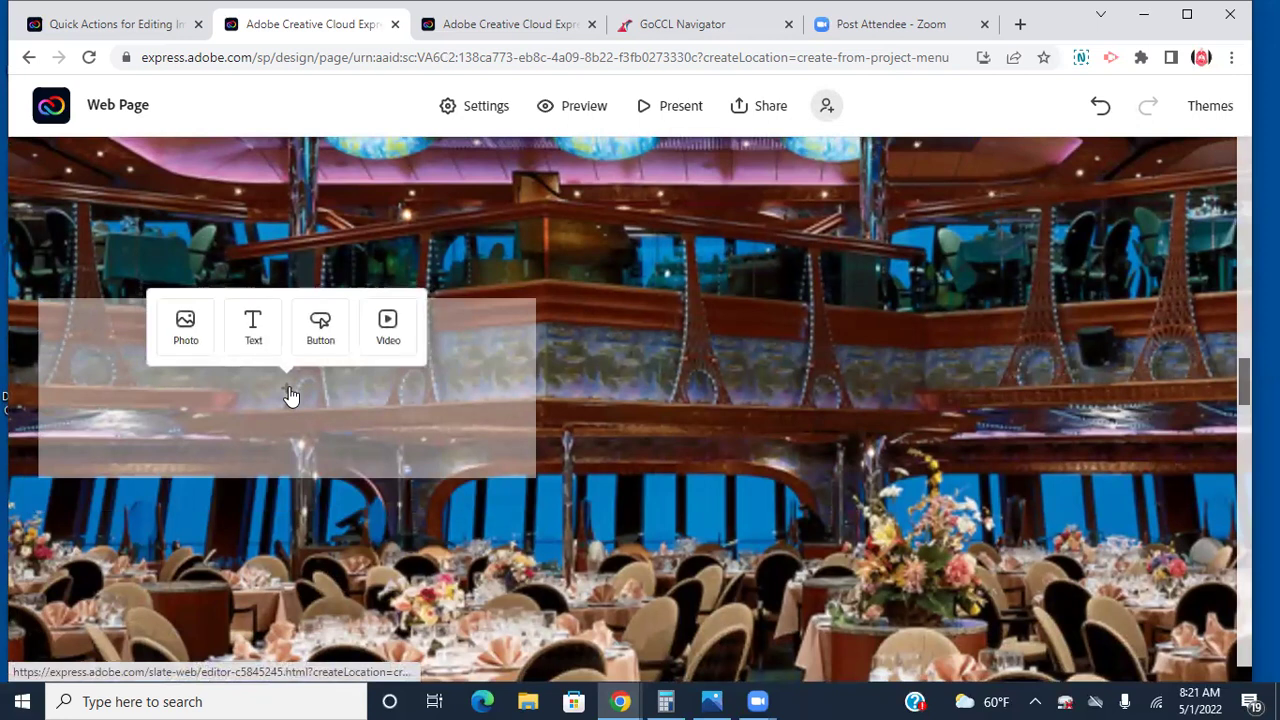
pyautogui.click(252, 330)
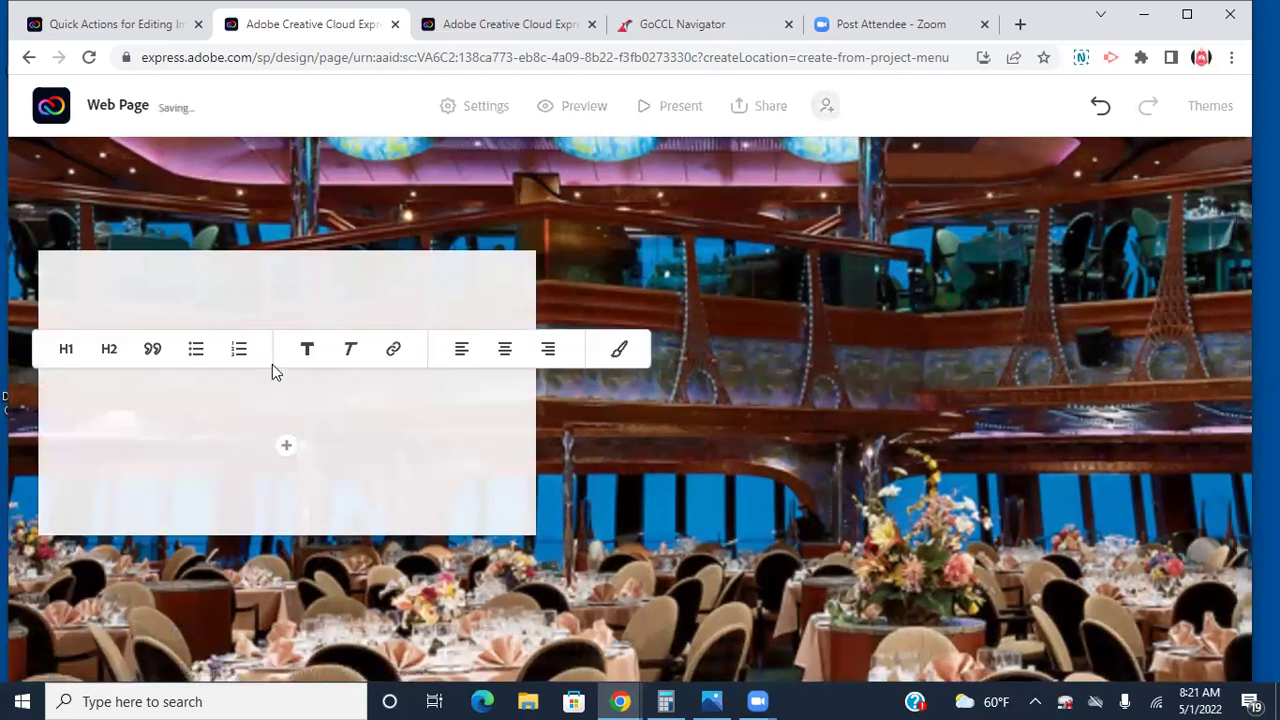
pyautogui.click(108, 356)
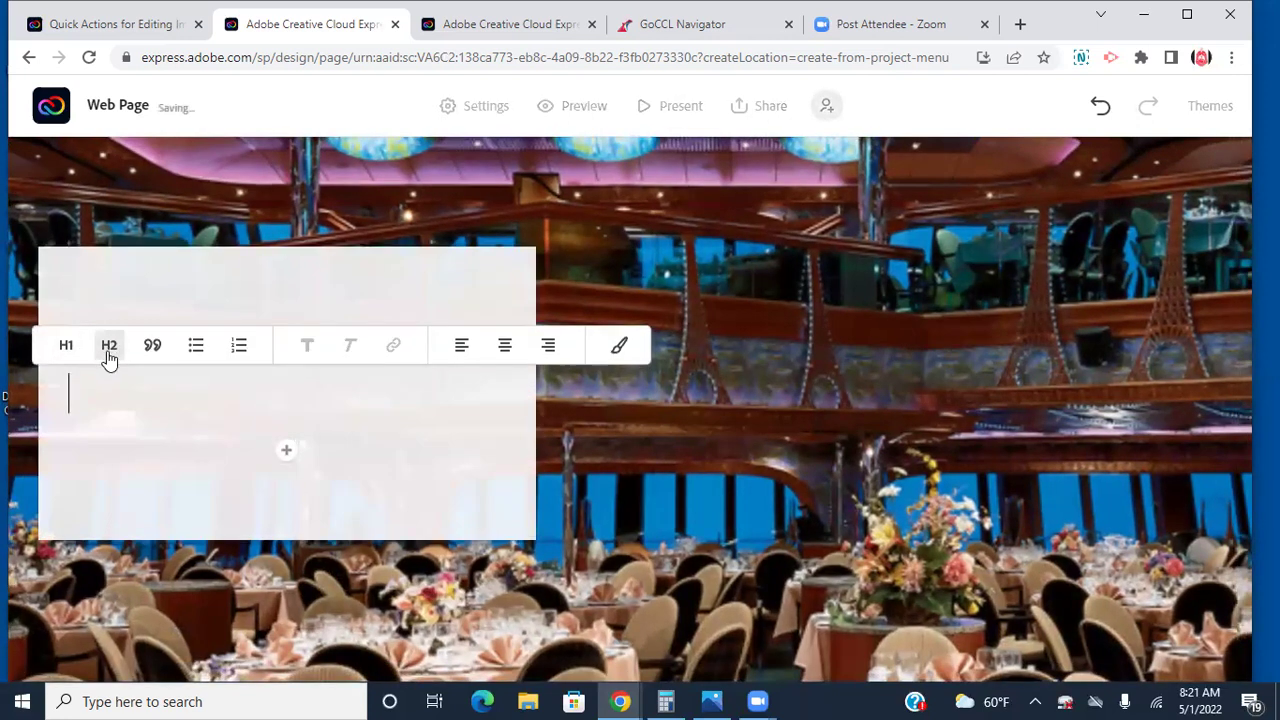
pyautogui.write('Dining ')
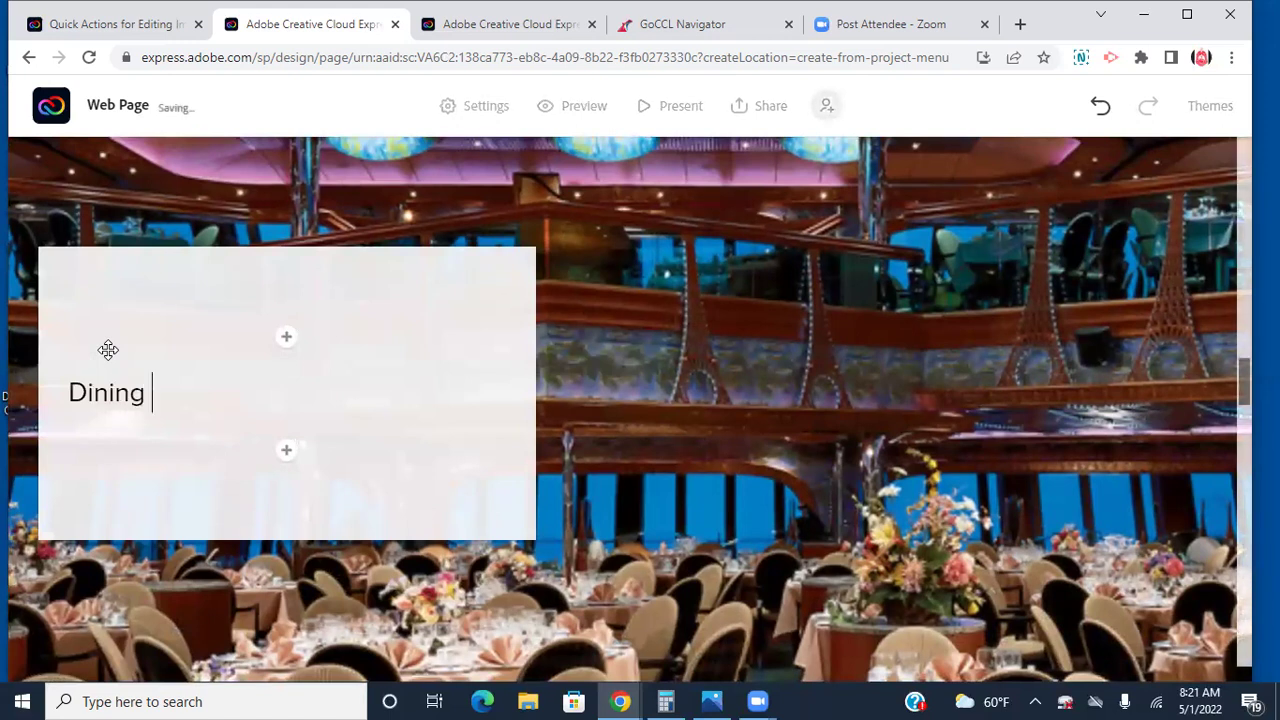
pyautogui.write('Experience')
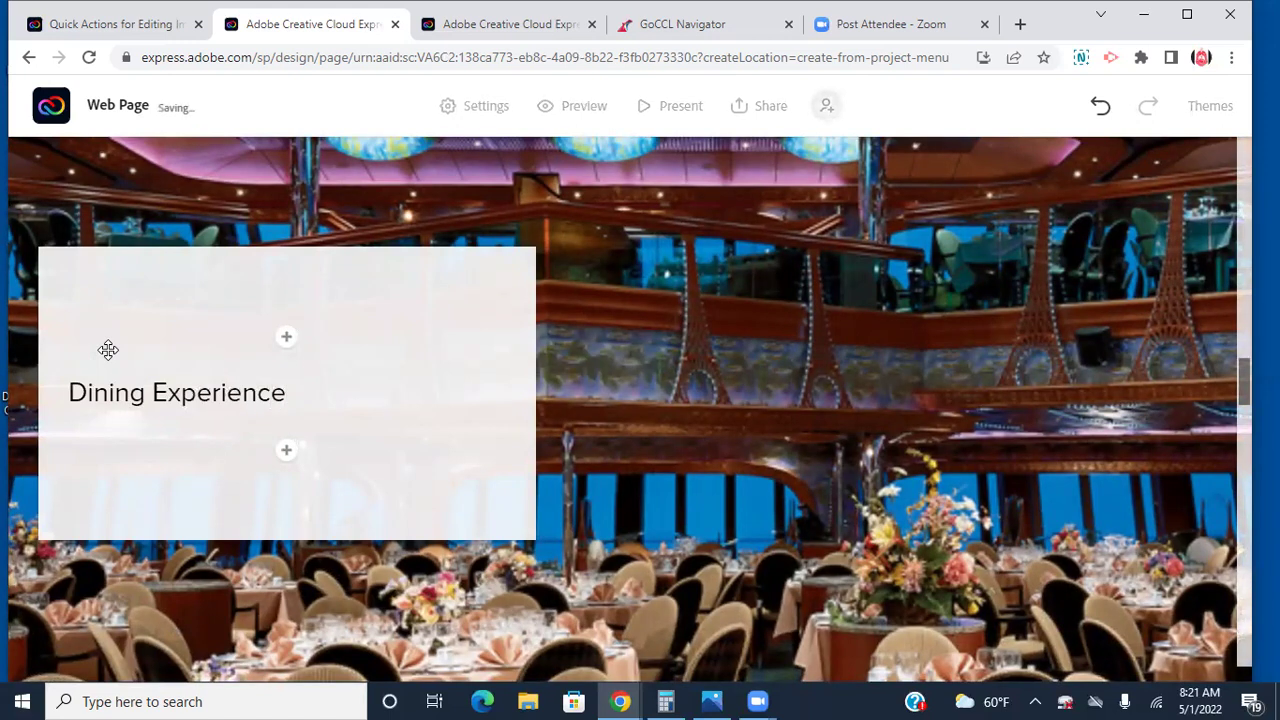
pyautogui.write('s')
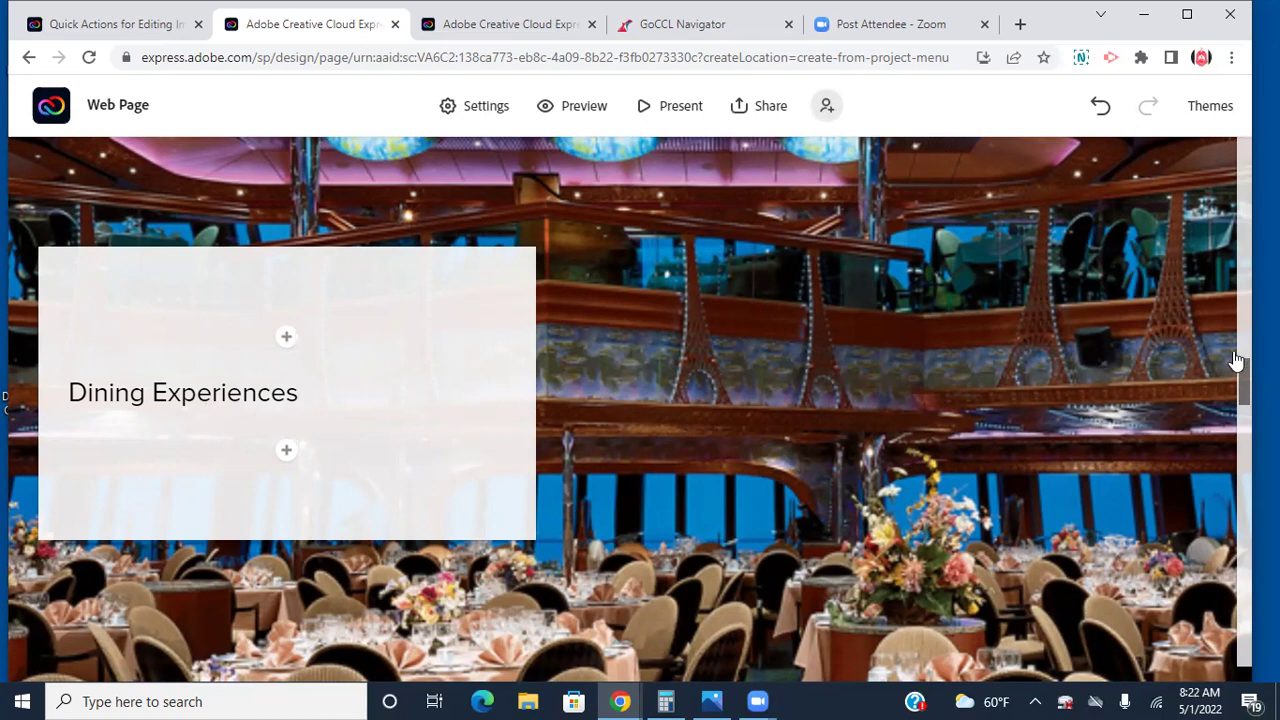
pyautogui.moveTo(1246, 380); pyautogui.dragTo(1245, 165)
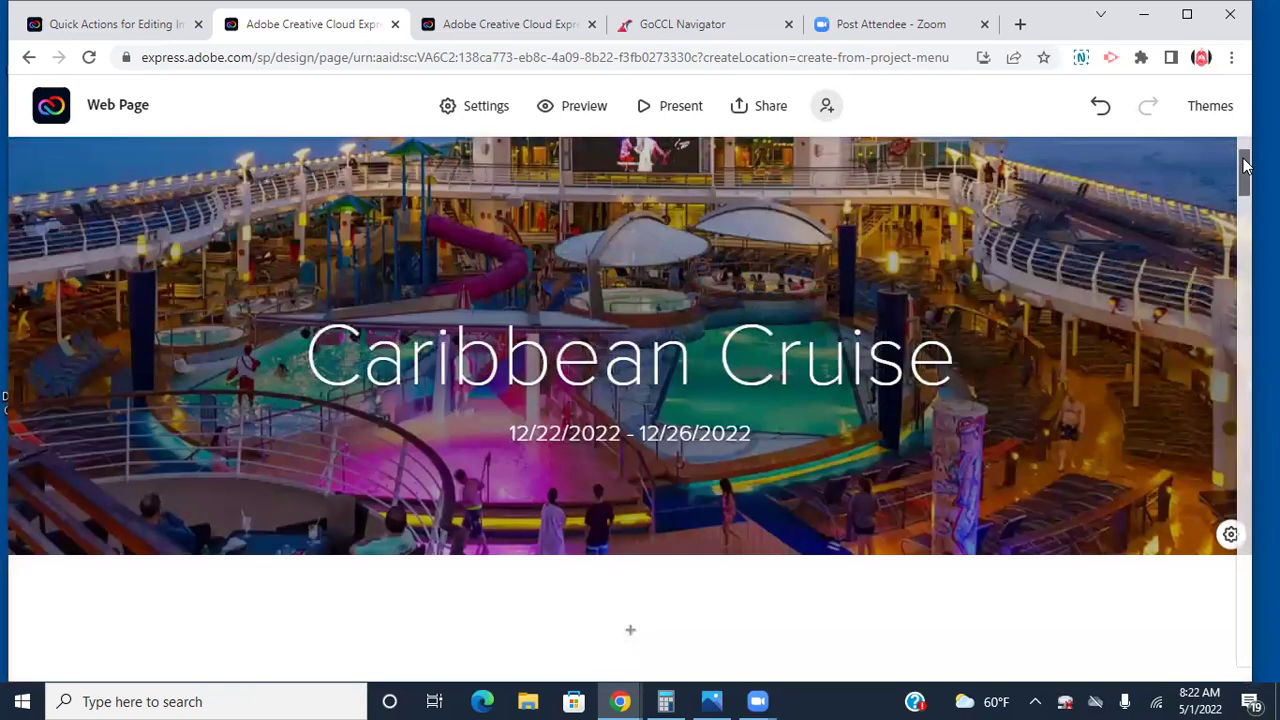